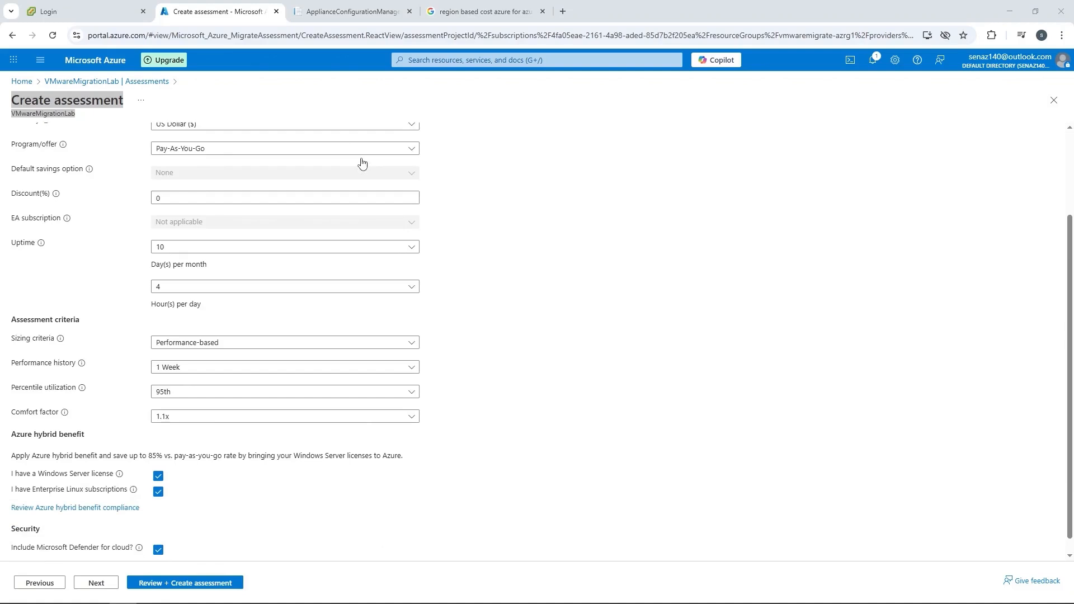
# Turn off the hybrid benefit options for the Windows Server license and Enterprise Linux subscriptions, and proceed to the advanced assessment settings.
pyautogui.click(159, 476)
pyautogui.click(158, 491)
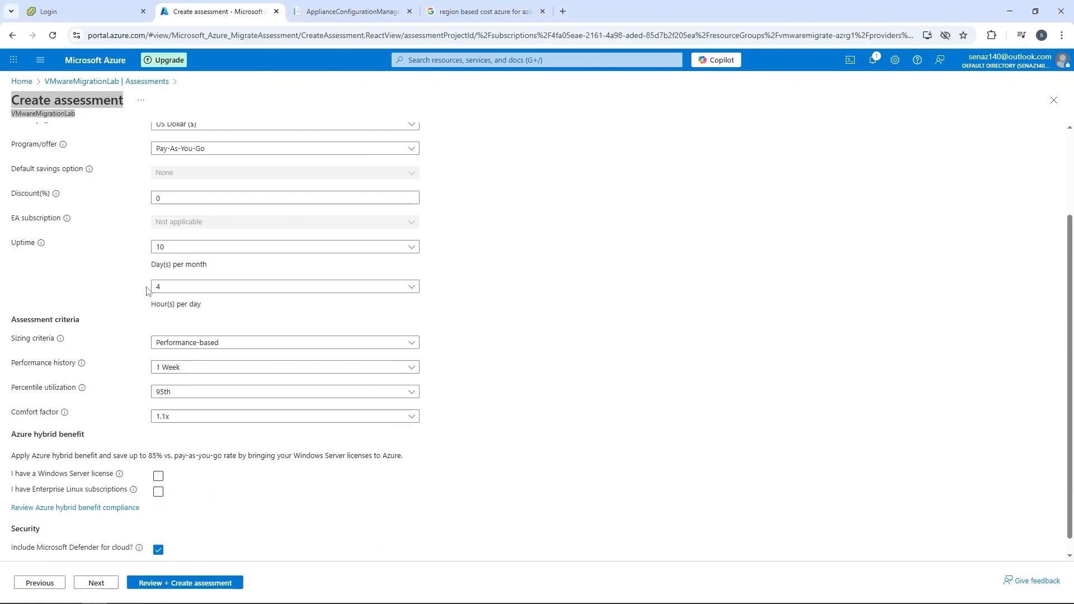
pyautogui.click(96, 583)
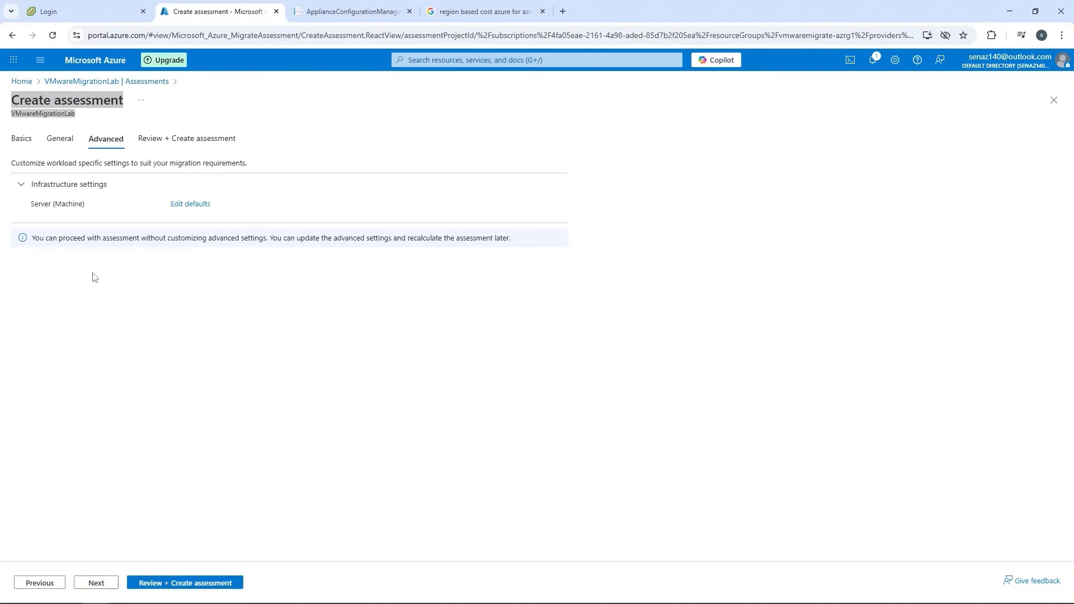
# Check the server target settings, create the vmmigrateassessment assessment with its defaults, and open its results.
pyautogui.click(193, 205)
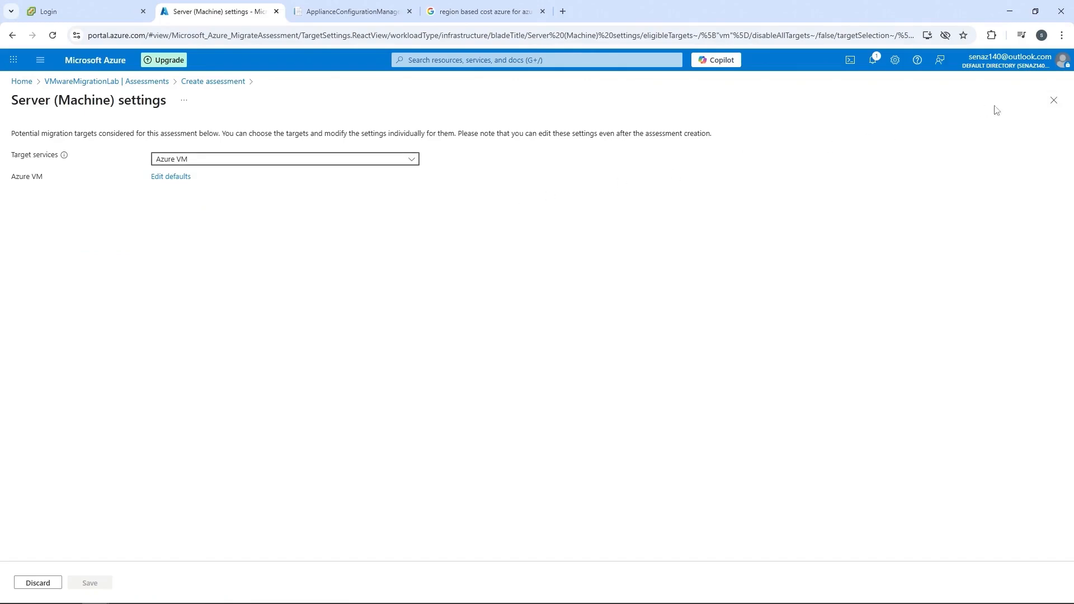
pyautogui.click(1054, 101)
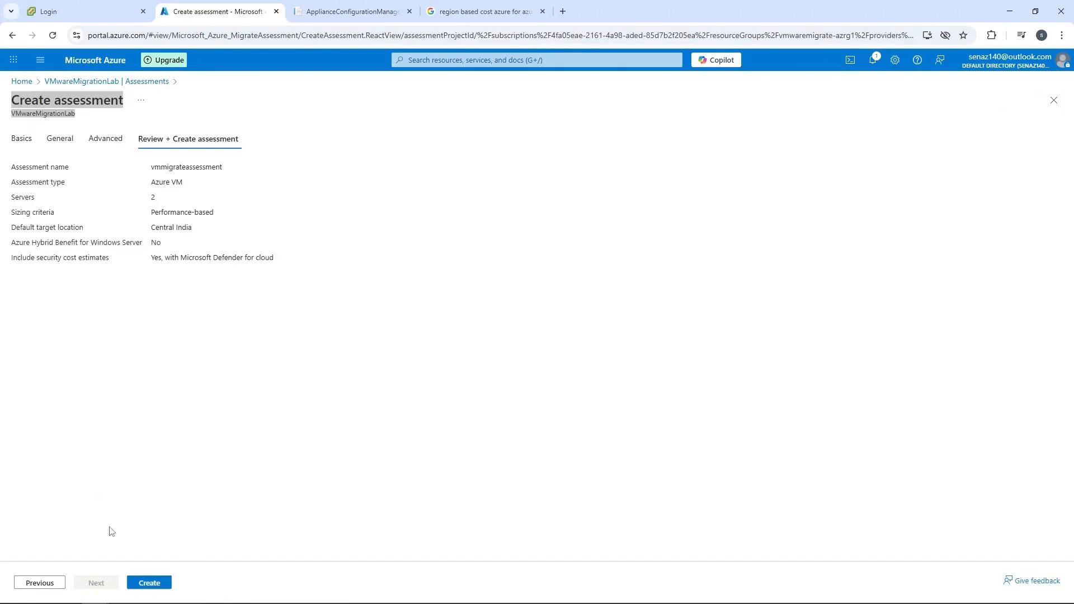
pyautogui.click(149, 585)
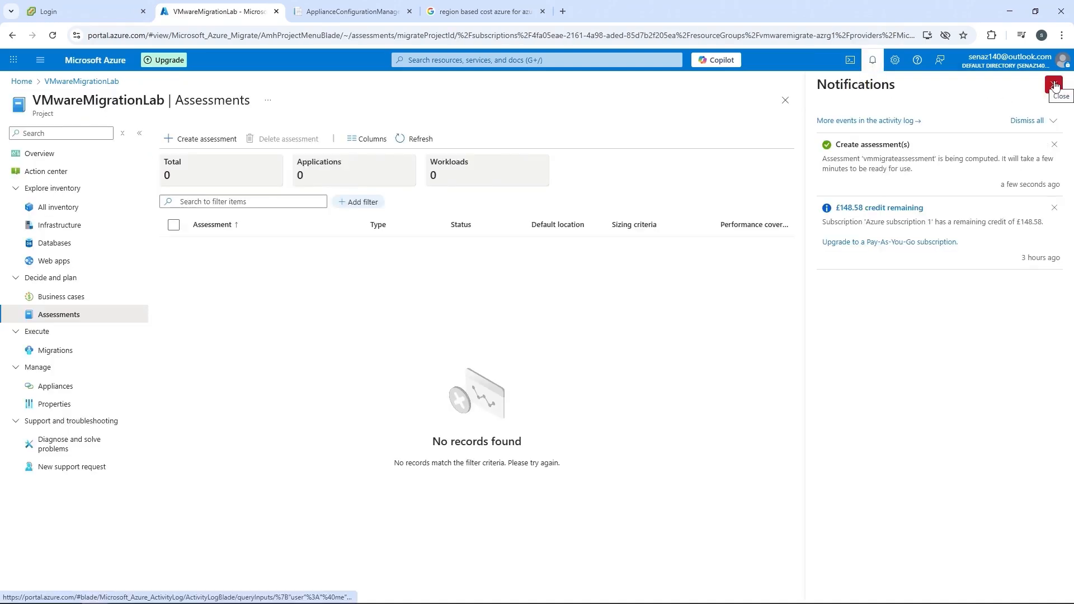
pyautogui.click(1055, 85)
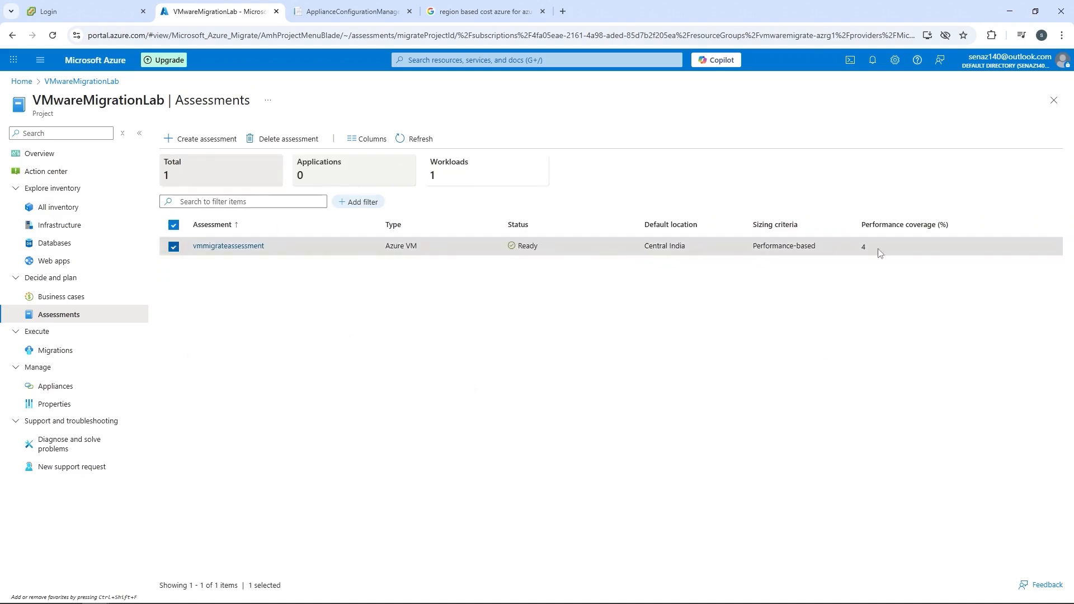
pyautogui.click(233, 246)
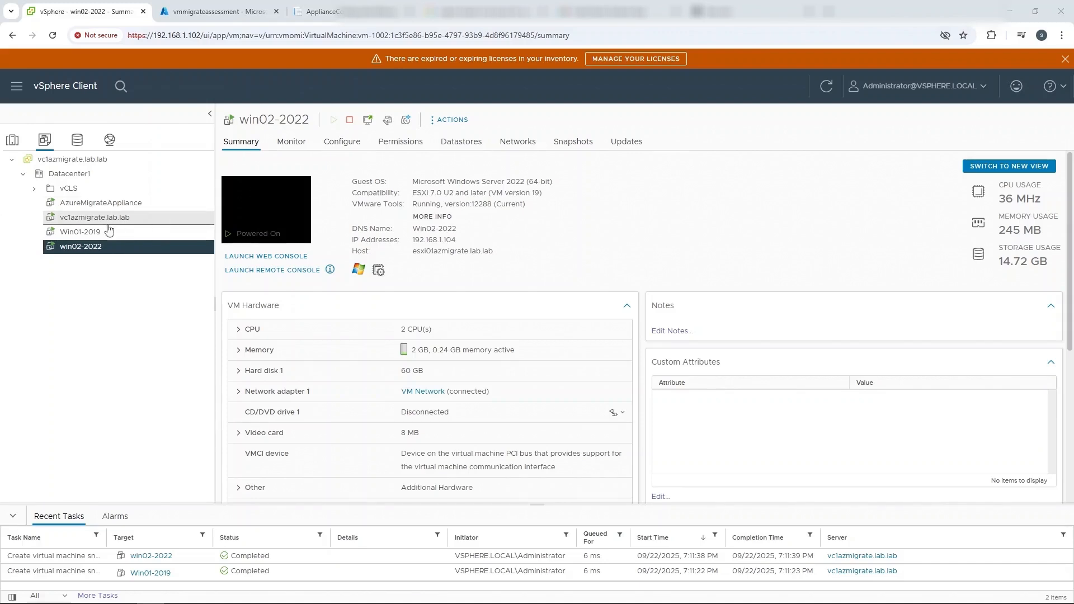
# Switch to vSphere Client and examine the Win01-2019 virtual machine's snapshots, including the snapshot description.
pyautogui.click(106, 231)
pyautogui.rightClick(106, 231)
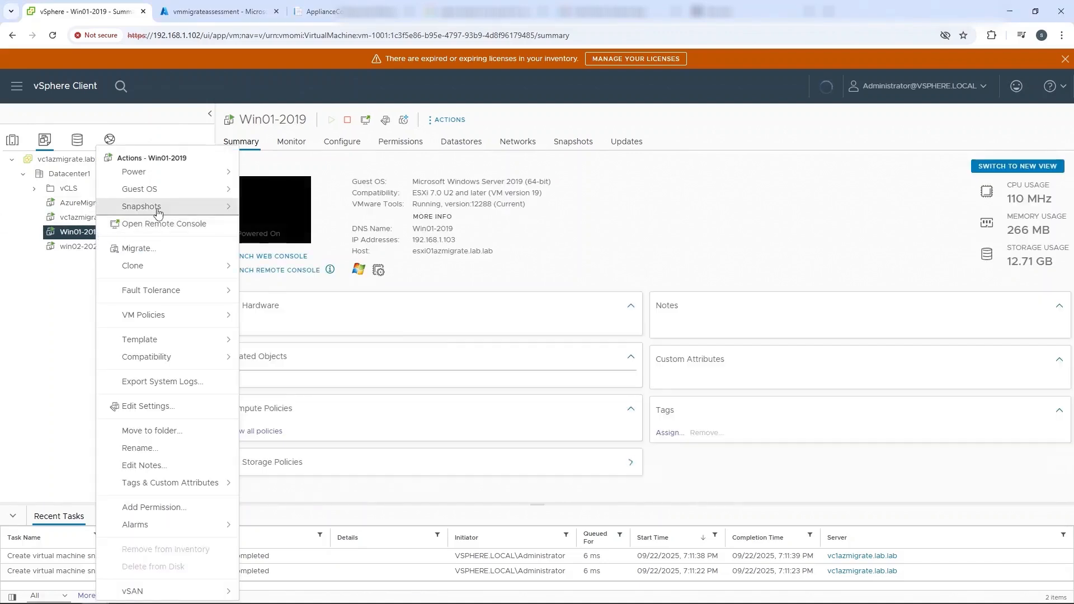
pyautogui.moveTo(158, 213)
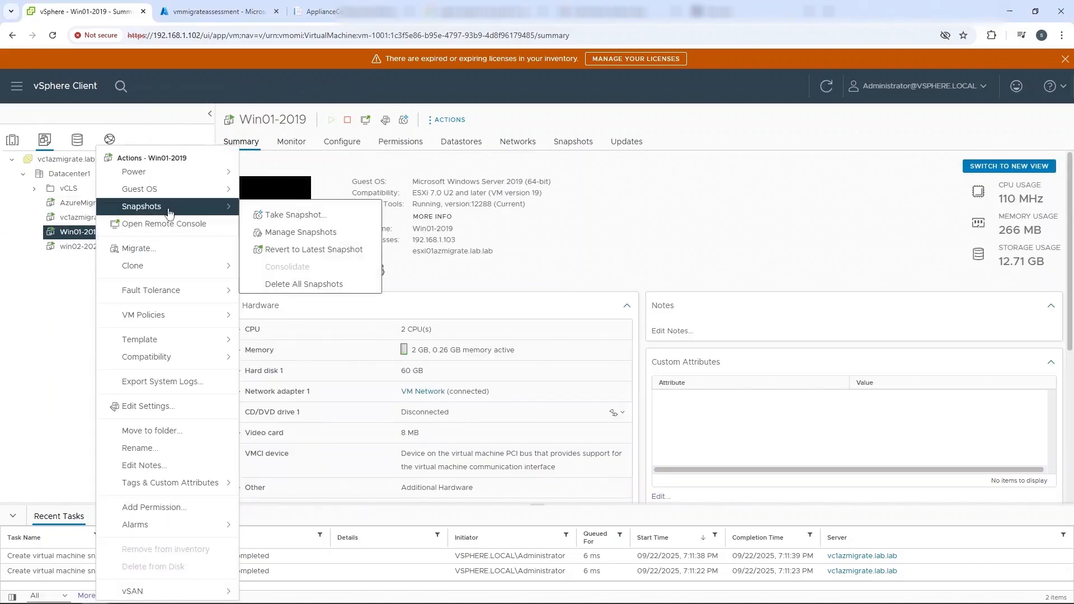
pyautogui.click(301, 236)
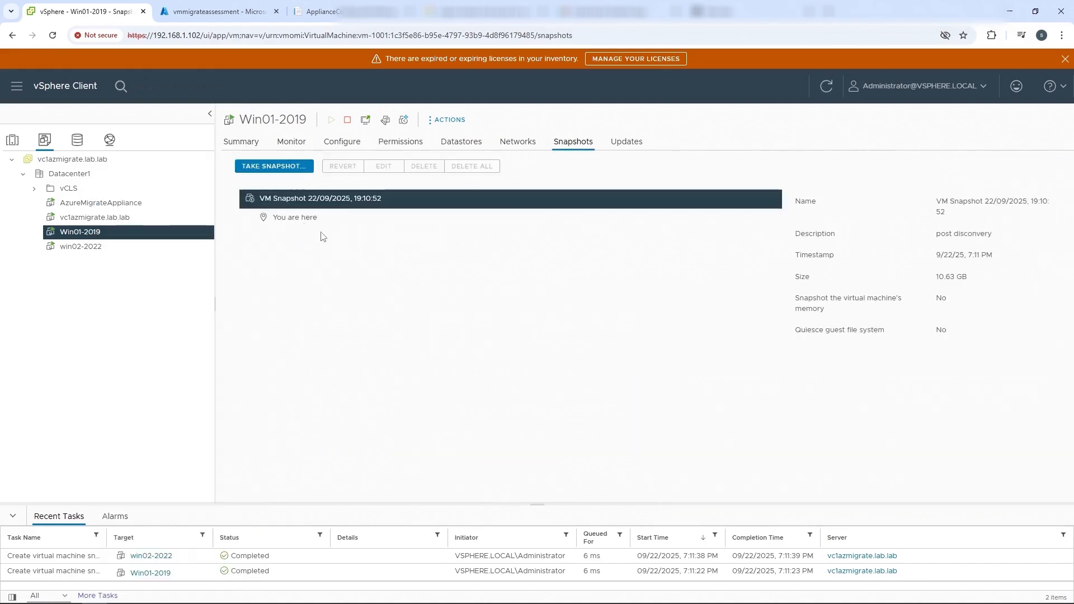
pyautogui.moveTo(1000, 235); pyautogui.dragTo(933, 234)
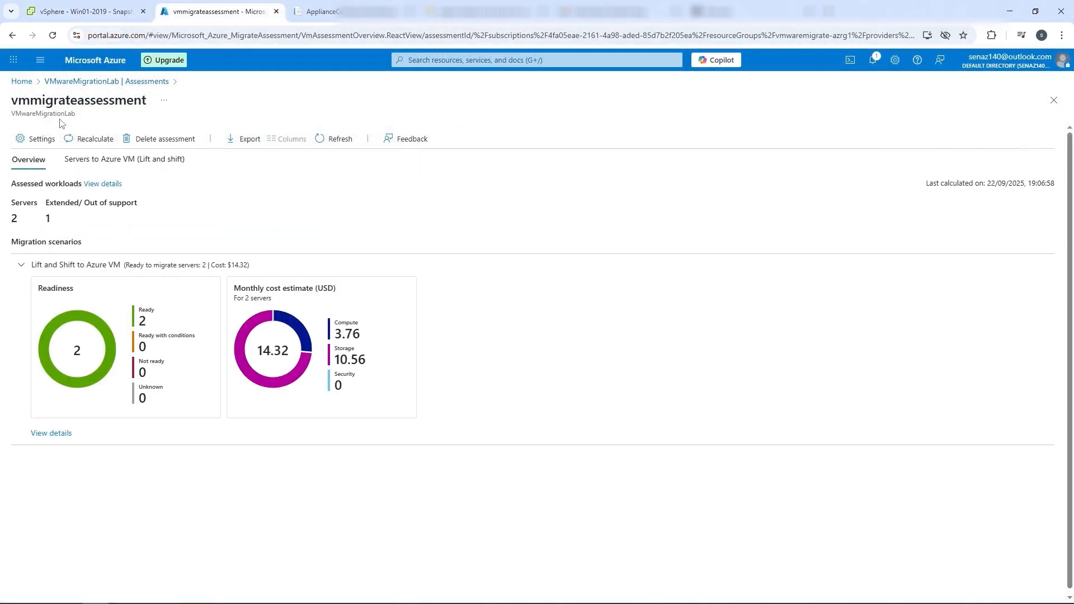
# Start a replication from the project's migrations in the Azure portal and import the migration settings from vmmigrateassessment.
pyautogui.click(84, 81)
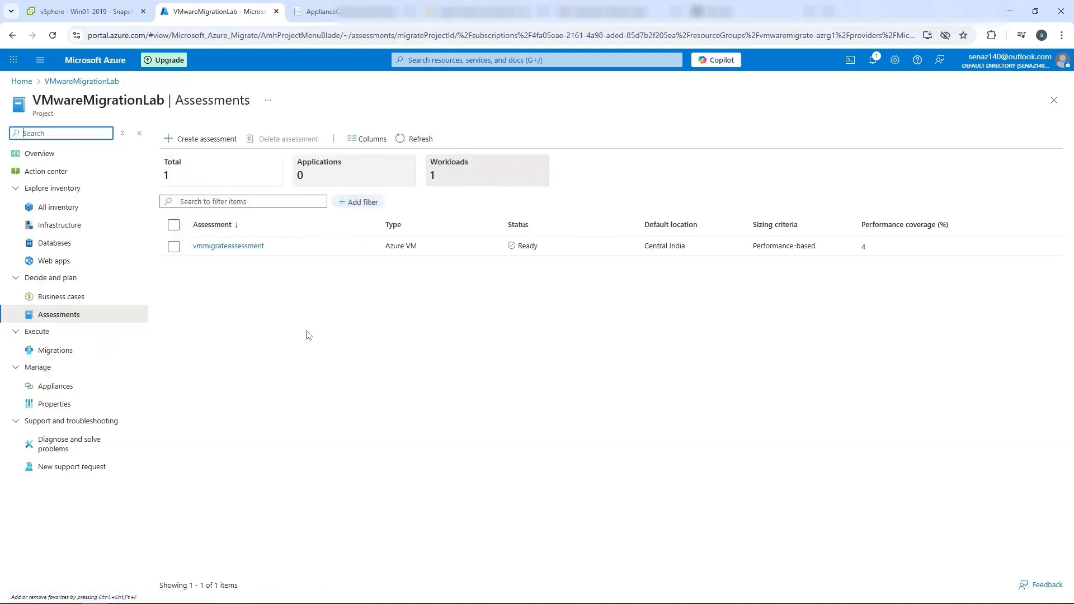
pyautogui.click(89, 356)
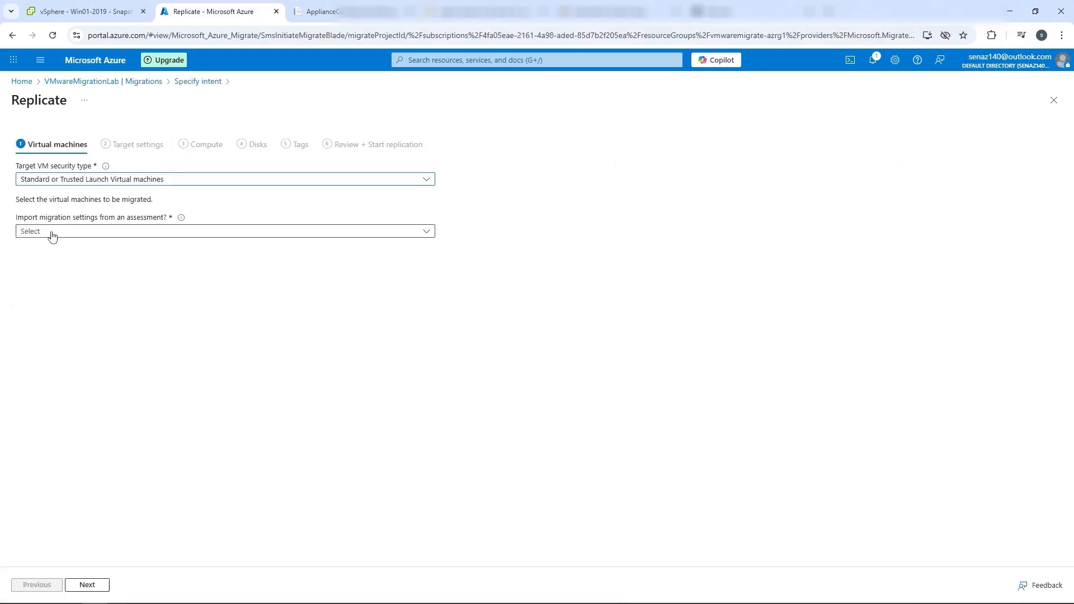
pyautogui.click(53, 237)
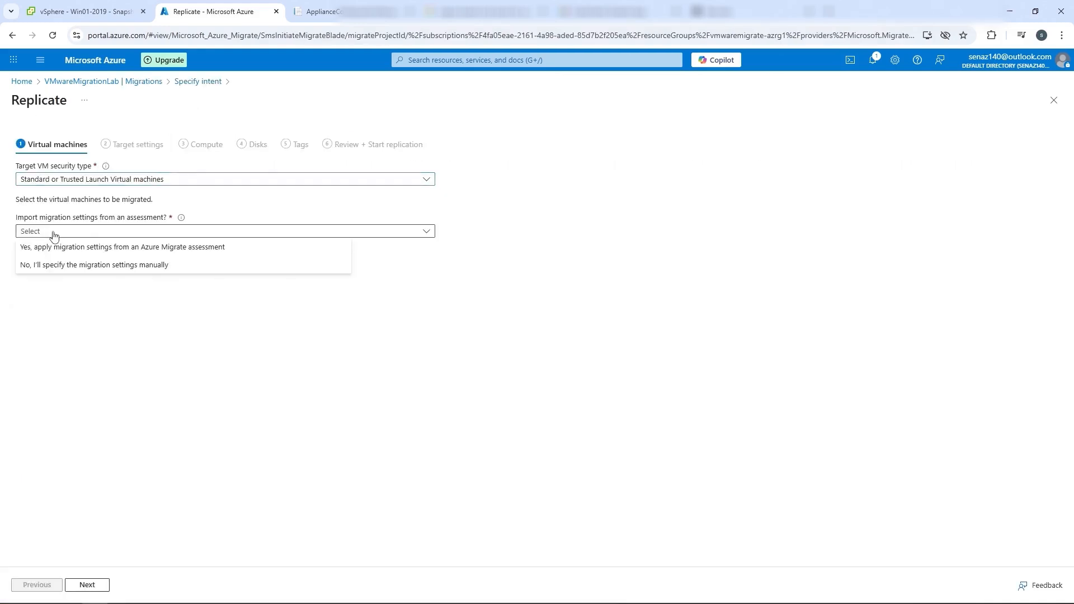
pyautogui.hotkey('ctrl', 'f')
pyautogui.click(79, 246)
pyautogui.click(83, 321)
pyautogui.click(72, 337)
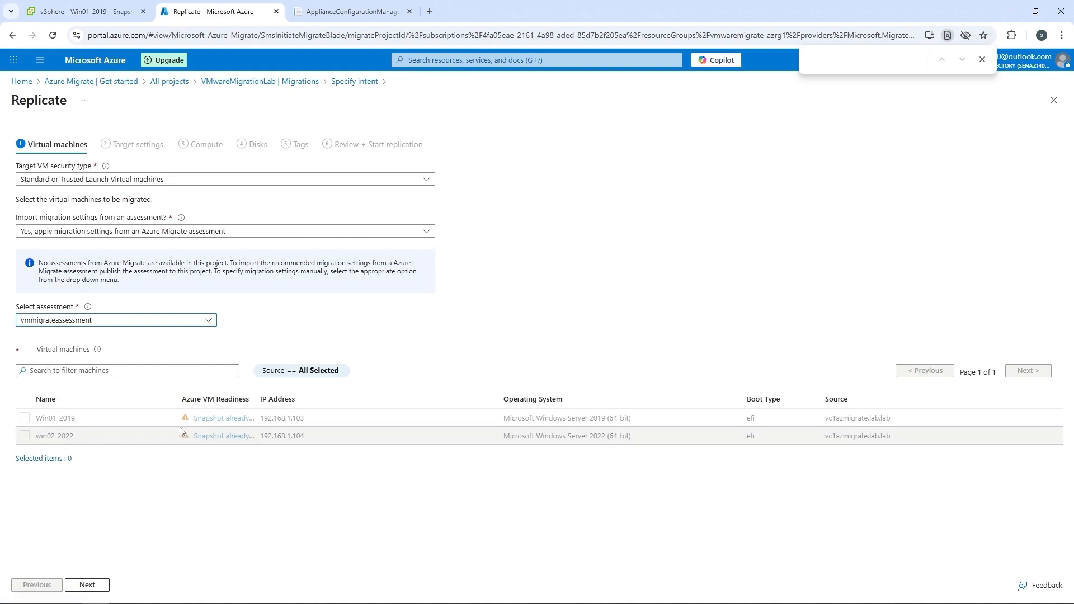
# Read the Azure VM readiness error details for win02-2022, including the readiness and error message.
pyautogui.click(222, 436)
pyautogui.moveTo(838, 144); pyautogui.dragTo(757, 134)
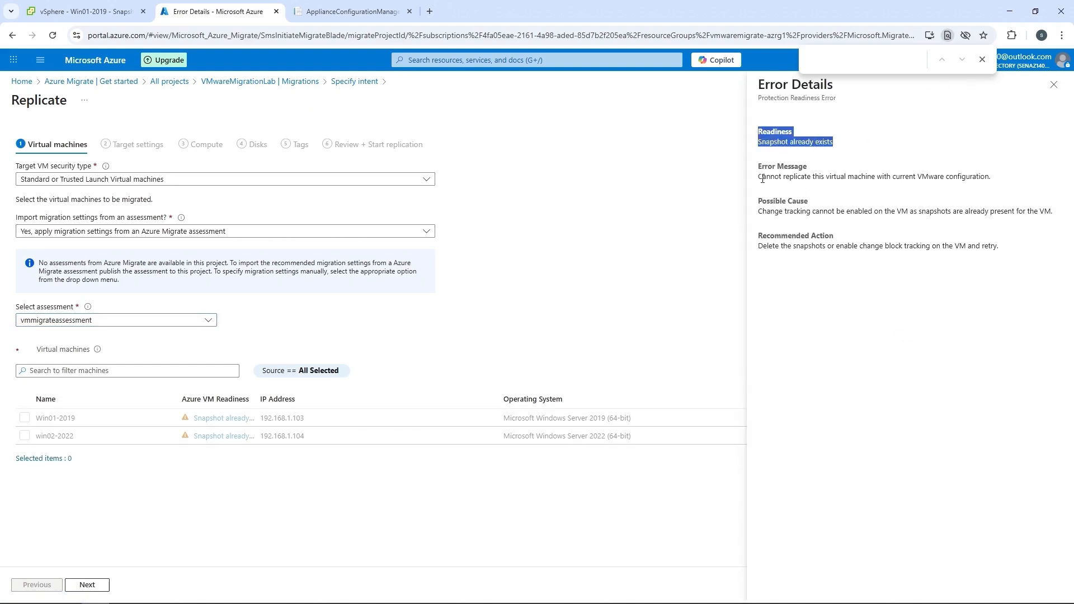
pyautogui.moveTo(762, 179); pyautogui.dragTo(975, 190)
# Switch to vSphere Client and permanently delete the existing snapshot of the Win01-2019 virtual machine.
pyautogui.click(130, 12)
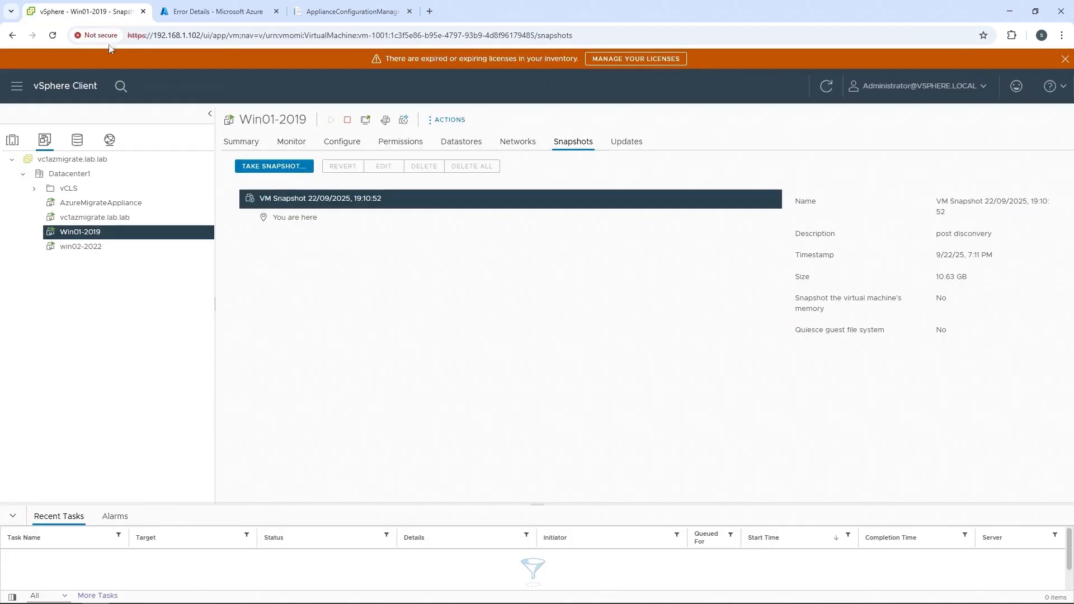
pyautogui.rightClick(102, 235)
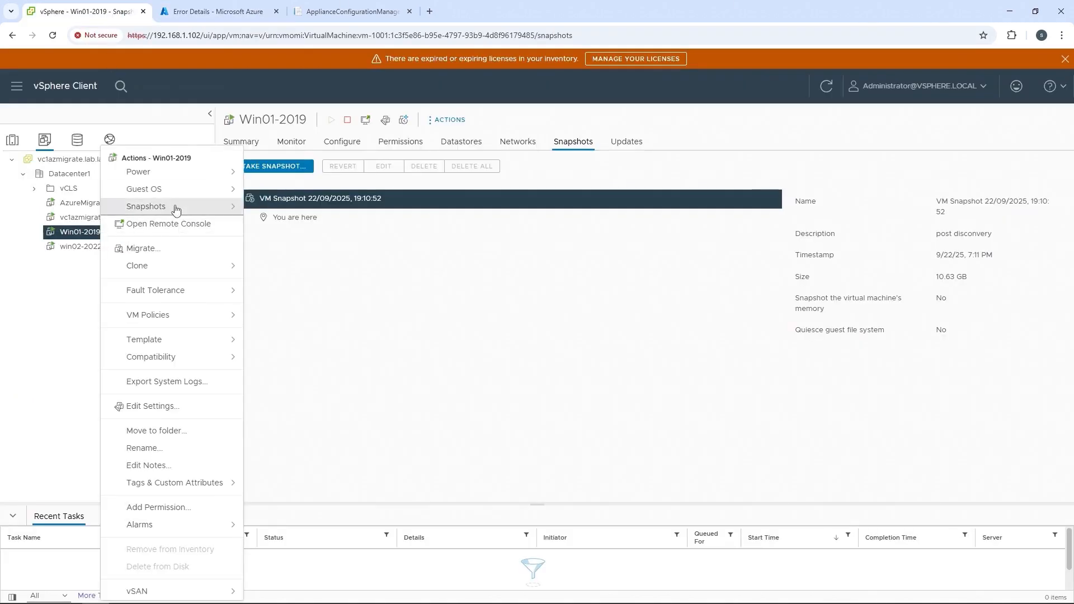
pyautogui.moveTo(176, 210)
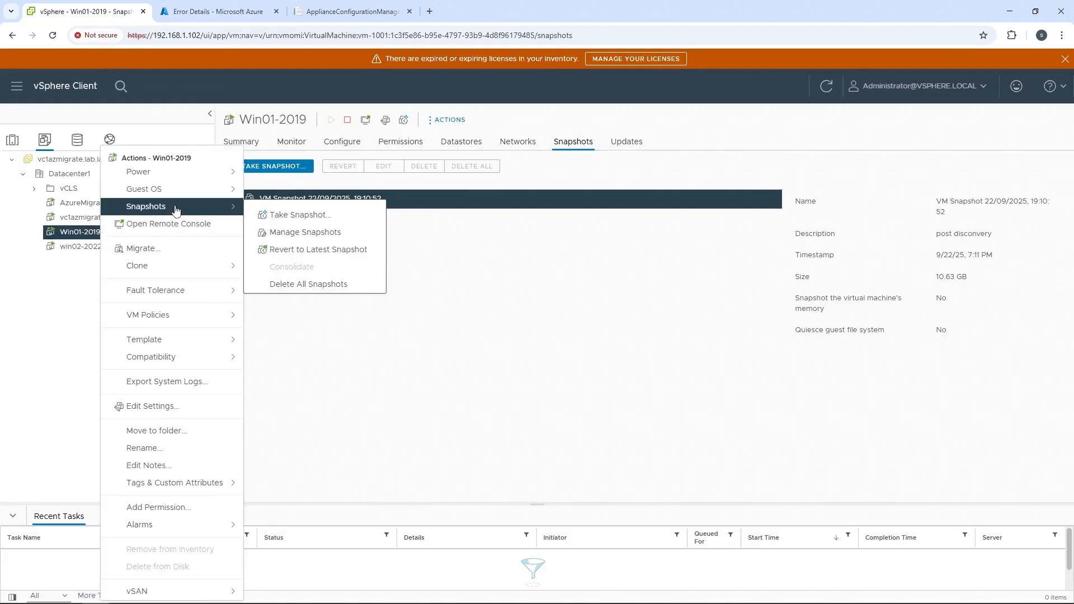
pyautogui.click(306, 233)
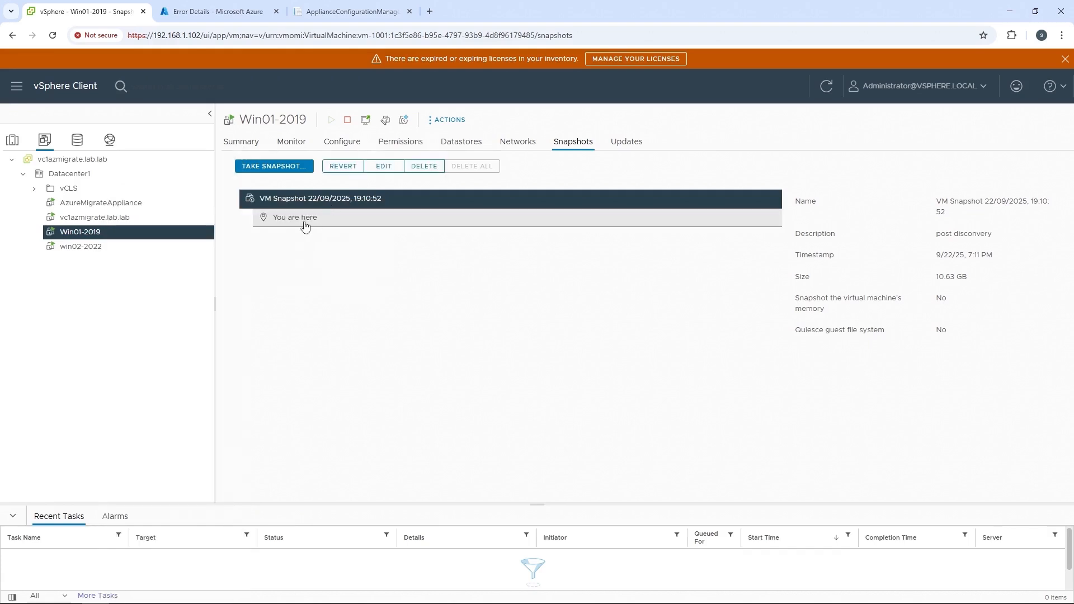
pyautogui.click(426, 166)
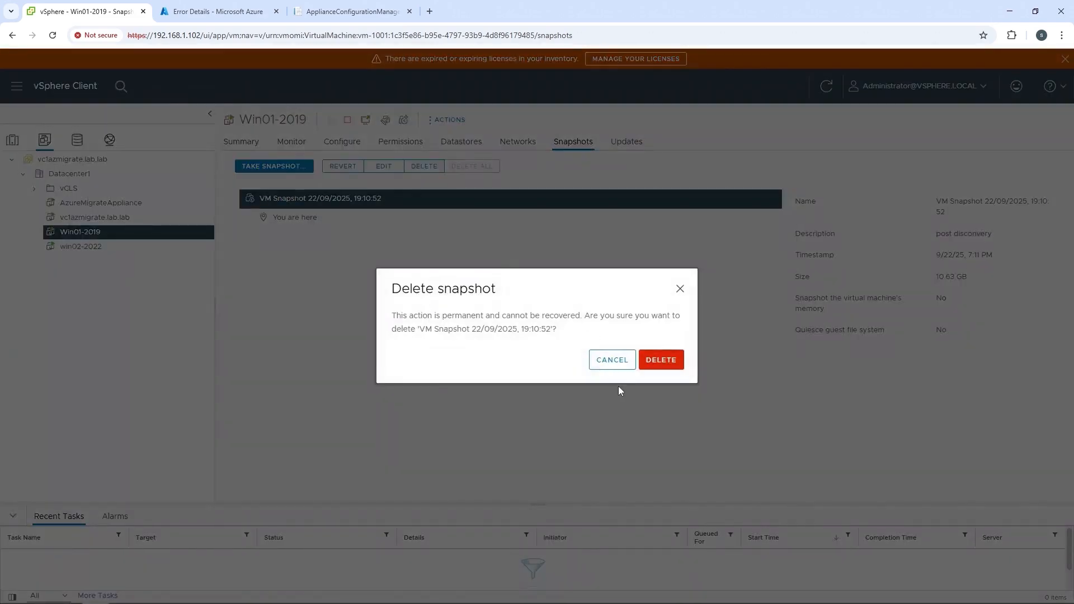
pyautogui.click(649, 367)
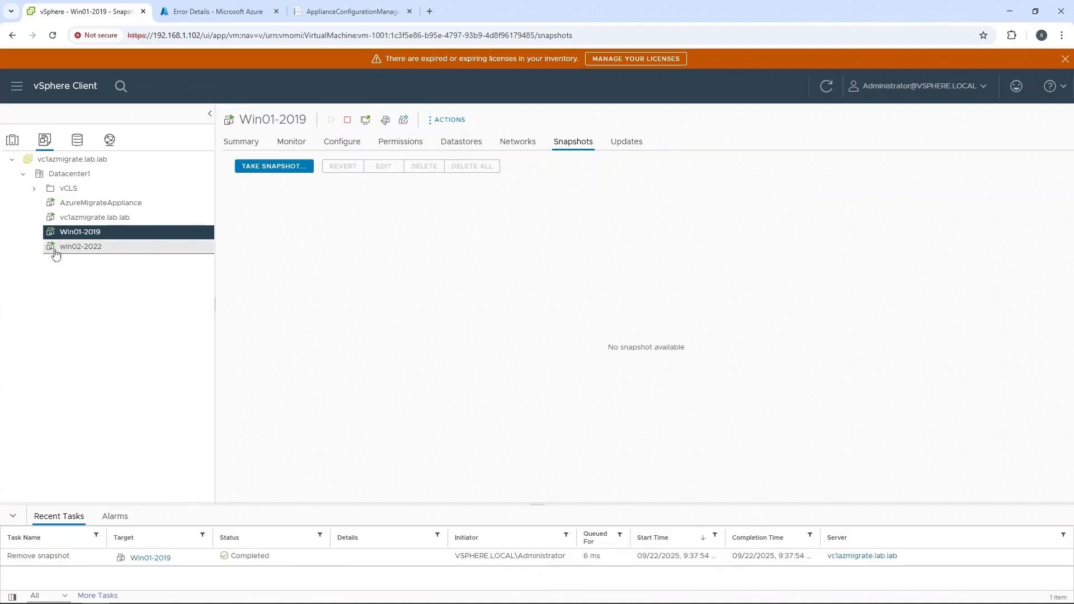
# Permanently delete the existing snapshot of the win02-2022 virtual machine, and return to Win01-2019.
pyautogui.click(83, 252)
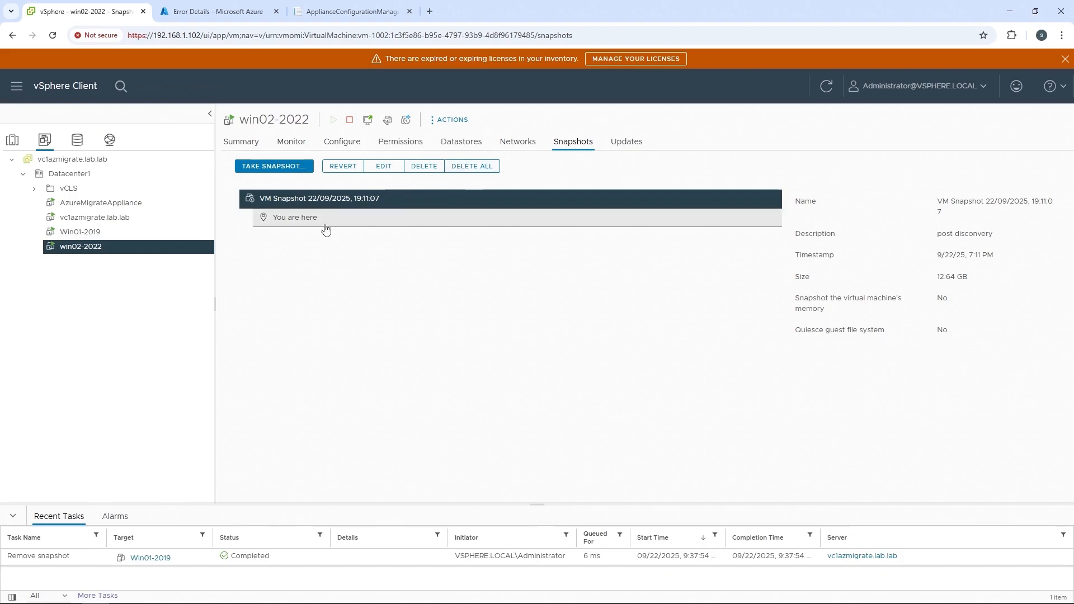
pyautogui.click(425, 166)
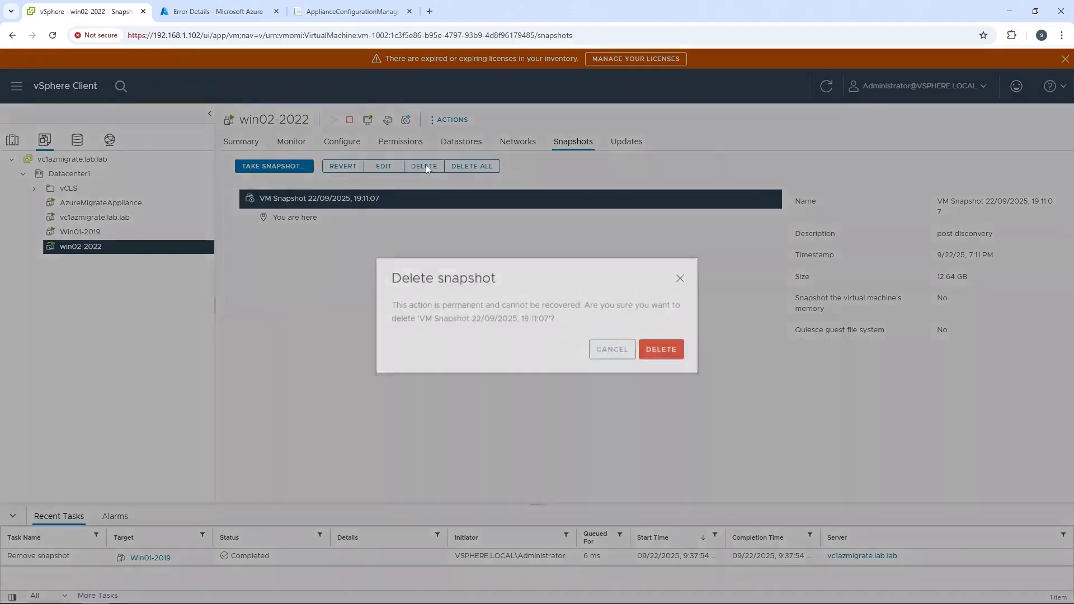
pyautogui.click(654, 361)
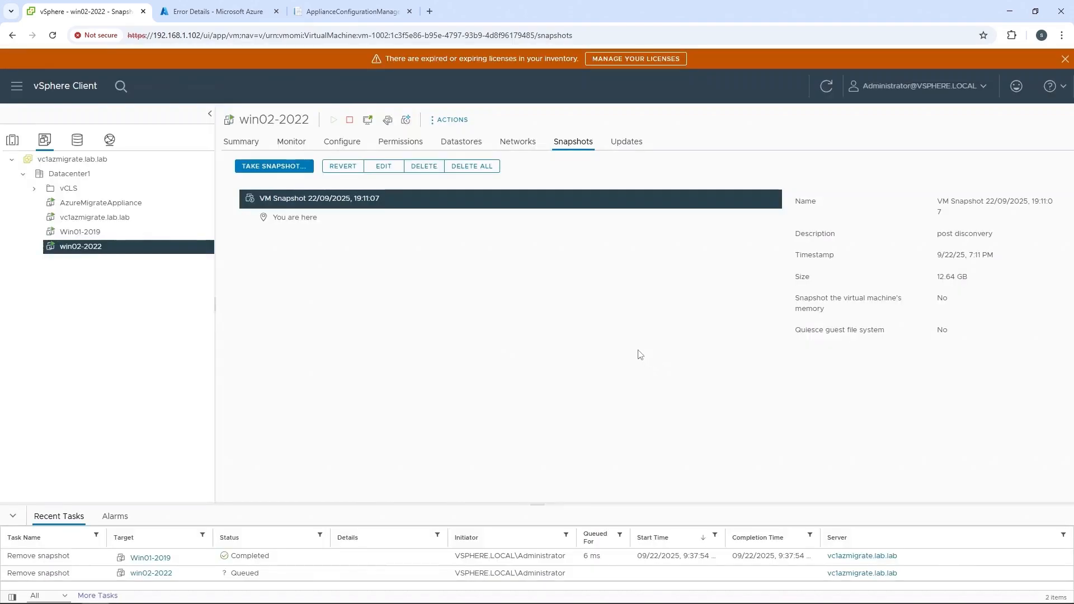
pyautogui.click(95, 237)
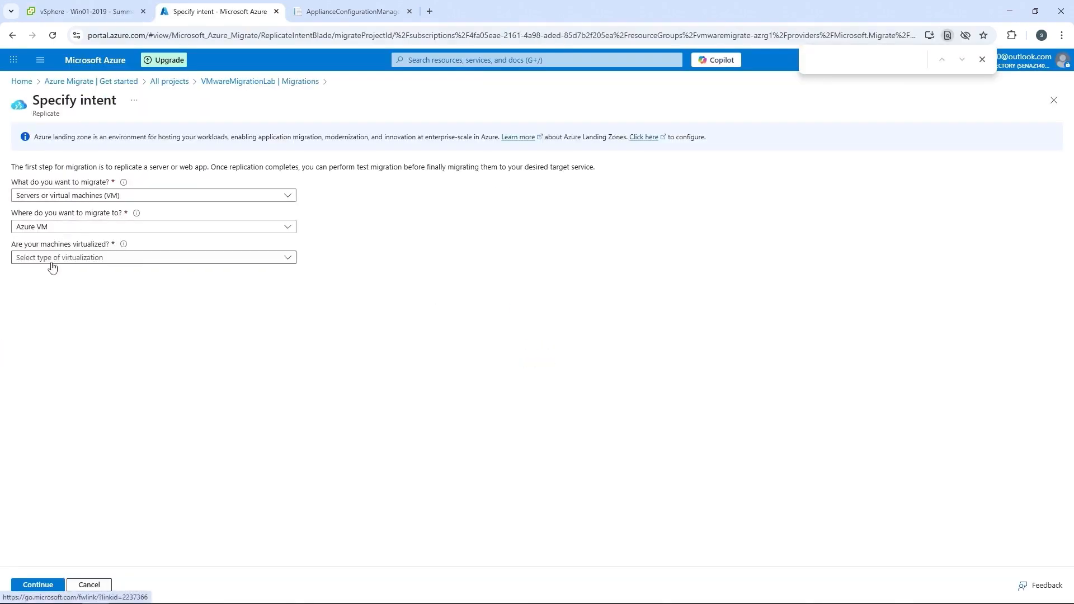
# In the Azure portal, specify VMware vSphere virtualization with the vmmigrateapp1 on-premises appliance and continue to the replication setup.
pyautogui.click(52, 261)
pyautogui.click(63, 277)
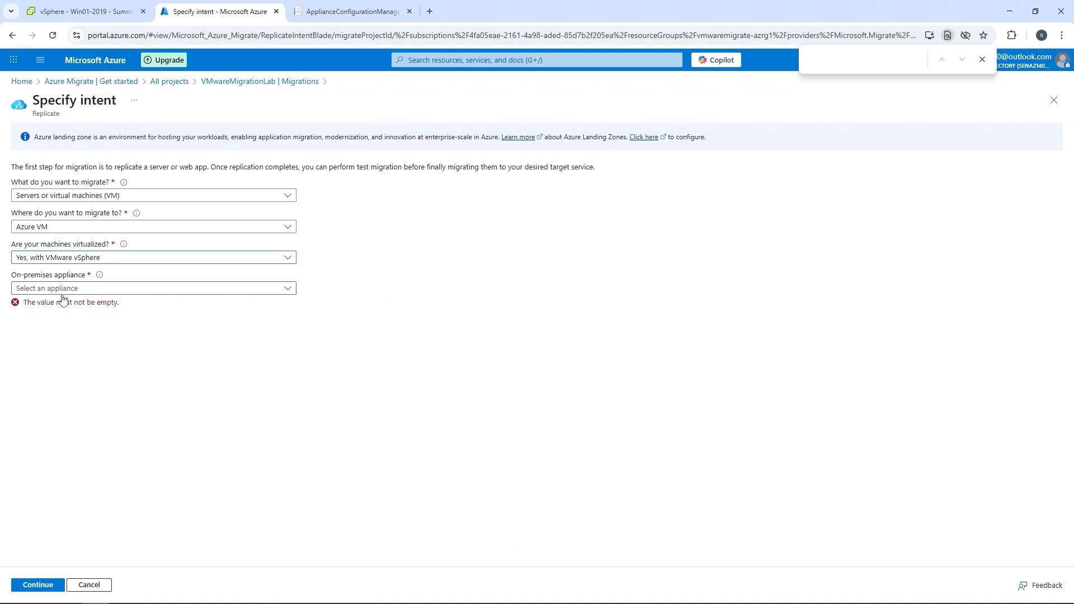
pyautogui.click(62, 289)
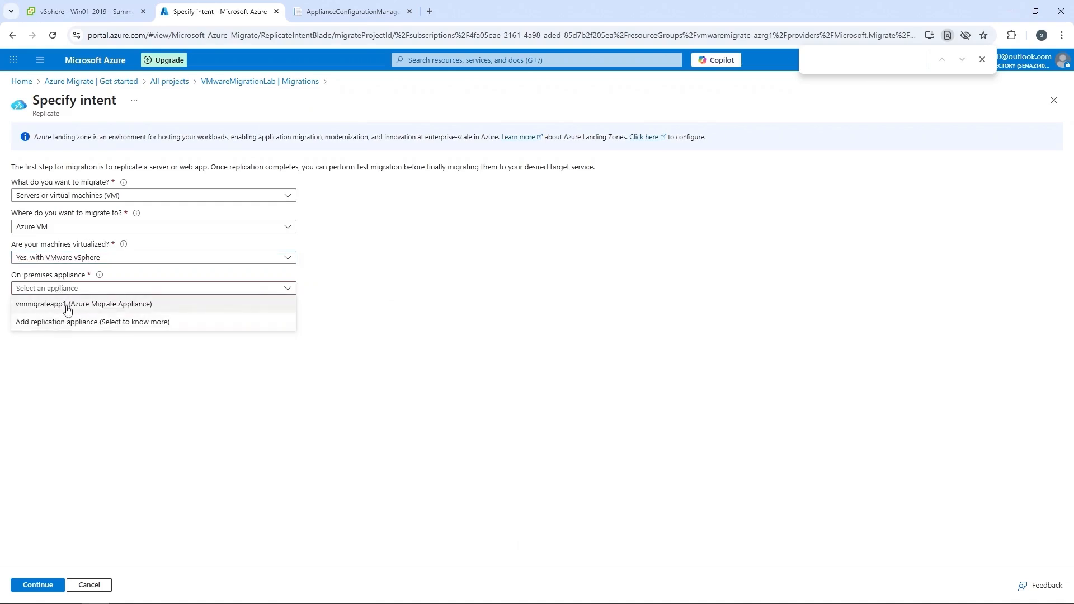
pyautogui.click(68, 307)
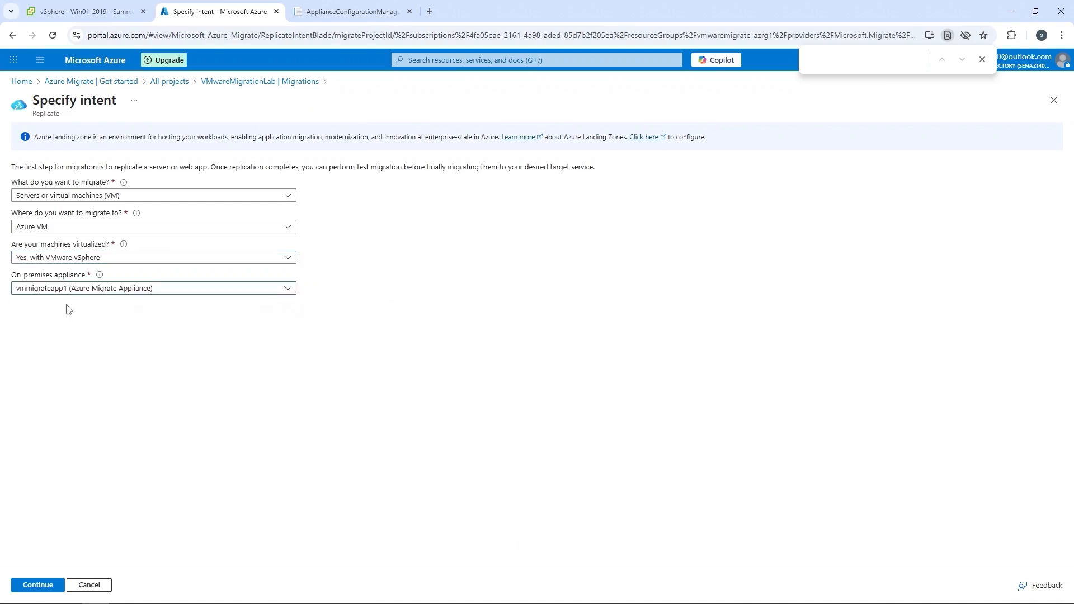
pyautogui.click(35, 584)
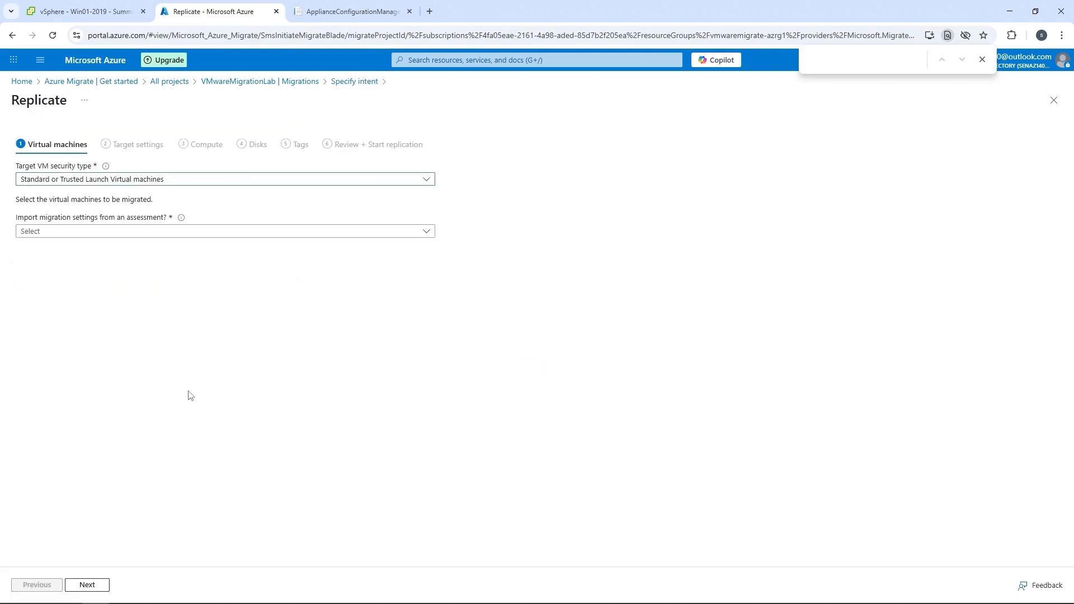
# Apply the migration settings from an Azure Migrate assessment, choosing vmmigrateassessment, to recheck the virtual machines' readiness.
pyautogui.click(43, 231)
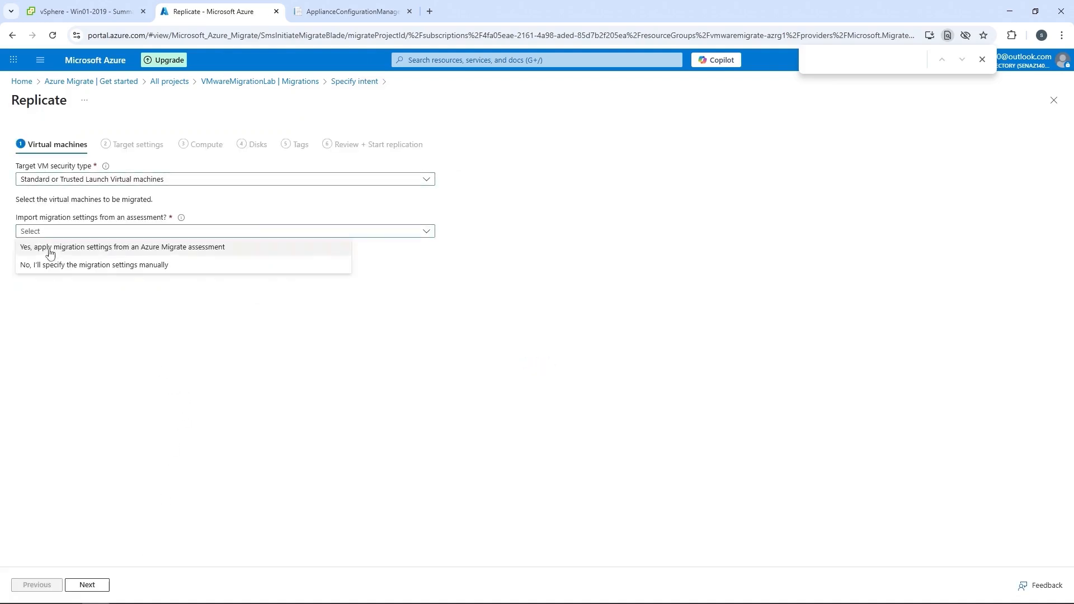
pyautogui.click(52, 248)
pyautogui.click(78, 323)
pyautogui.click(65, 338)
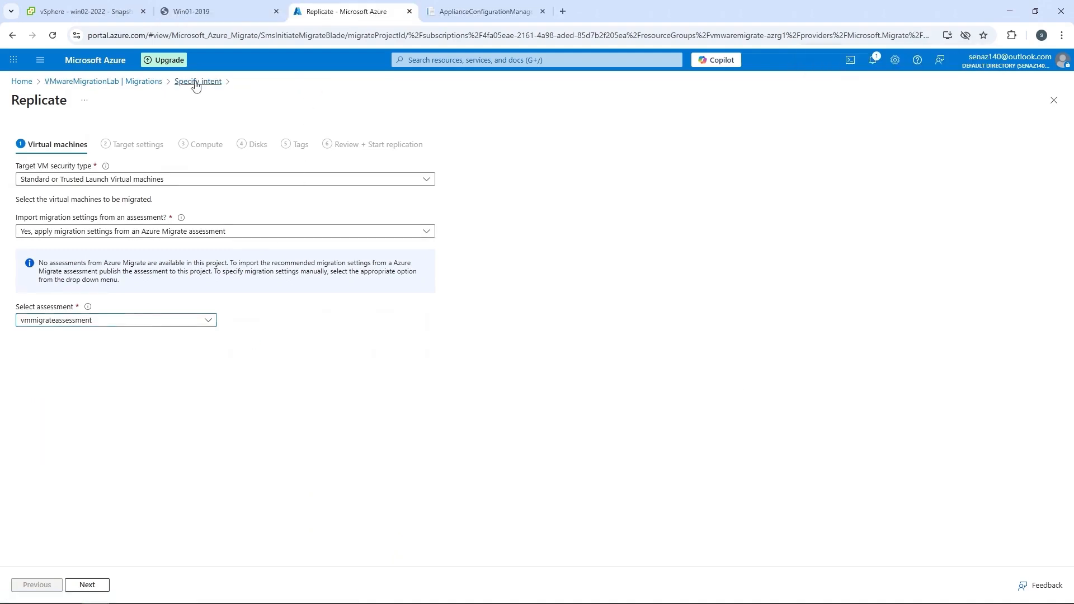
# Restart the replication setup from the Specify intent page and reapply the migration settings from vmmigrateassessment to refresh the machines' readiness.
pyautogui.click(194, 81)
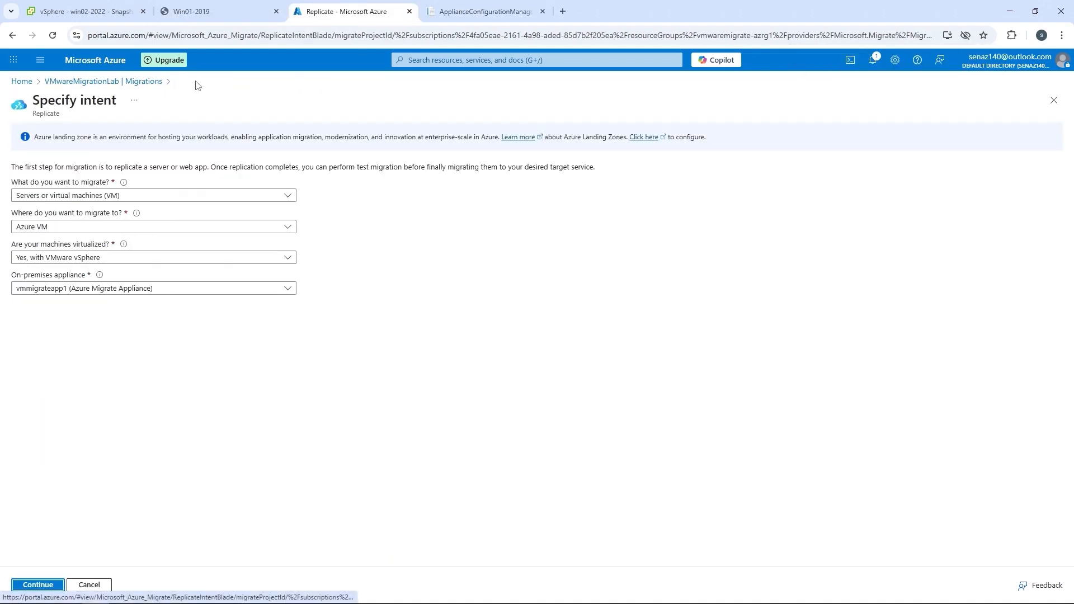
pyautogui.click(37, 587)
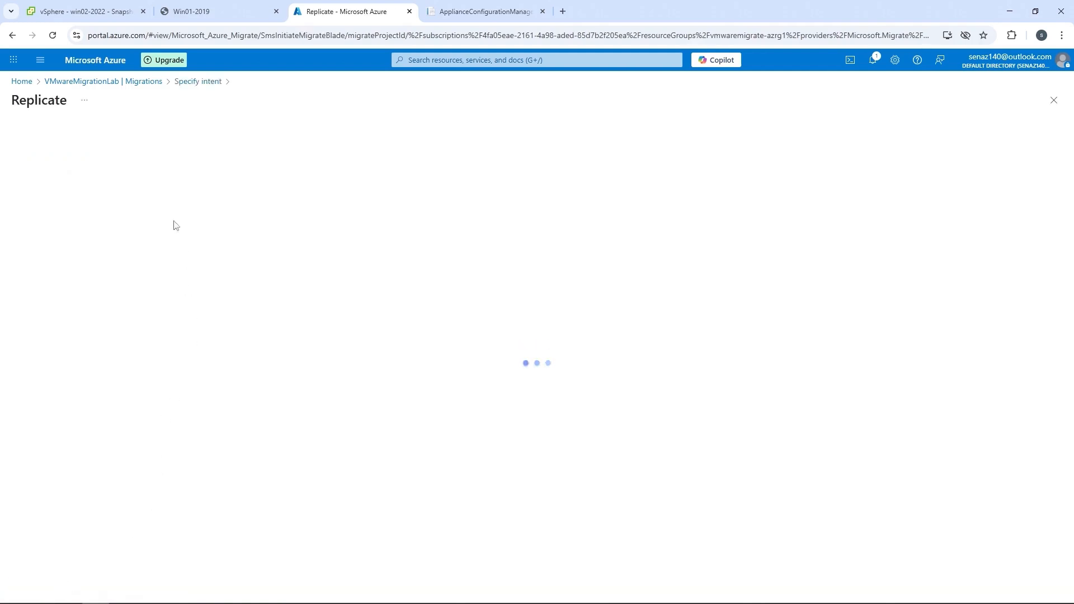
pyautogui.click(77, 234)
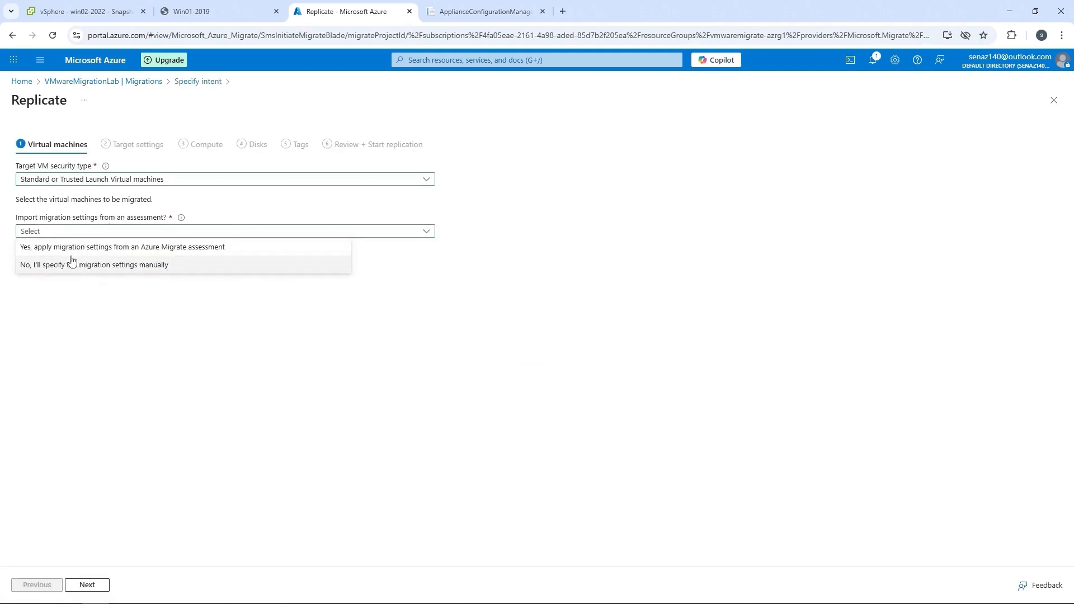
pyautogui.click(72, 252)
pyautogui.click(73, 324)
pyautogui.click(67, 336)
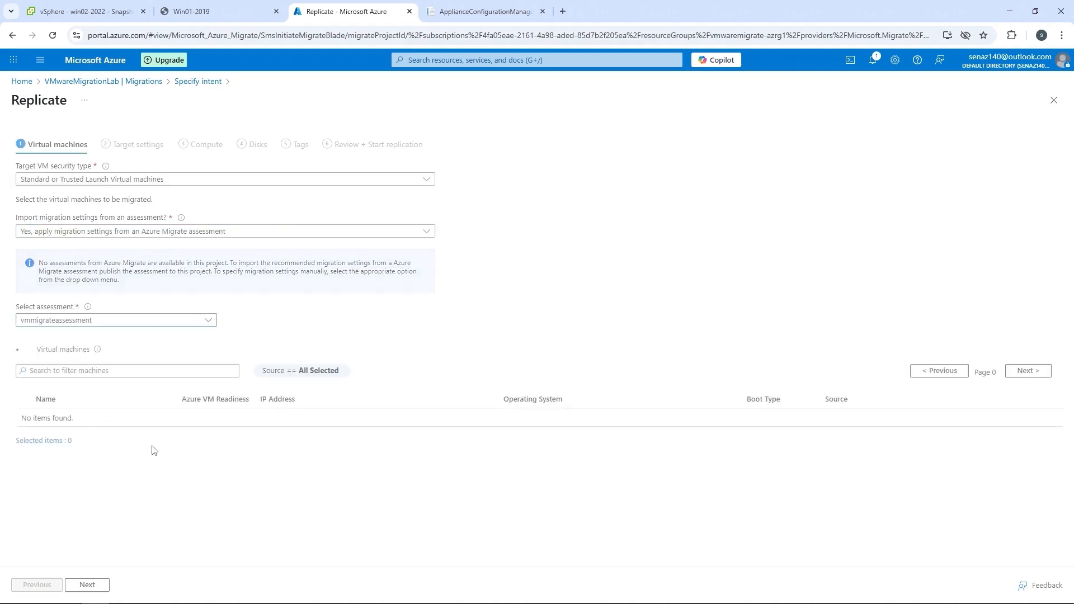
# Select Win01-2019 and win02-2022 for migration, review the region mismatch warning, and choose vmwaremigrate-azrg1 as the target resource group.
pyautogui.click(24, 418)
pyautogui.click(24, 436)
pyautogui.click(87, 584)
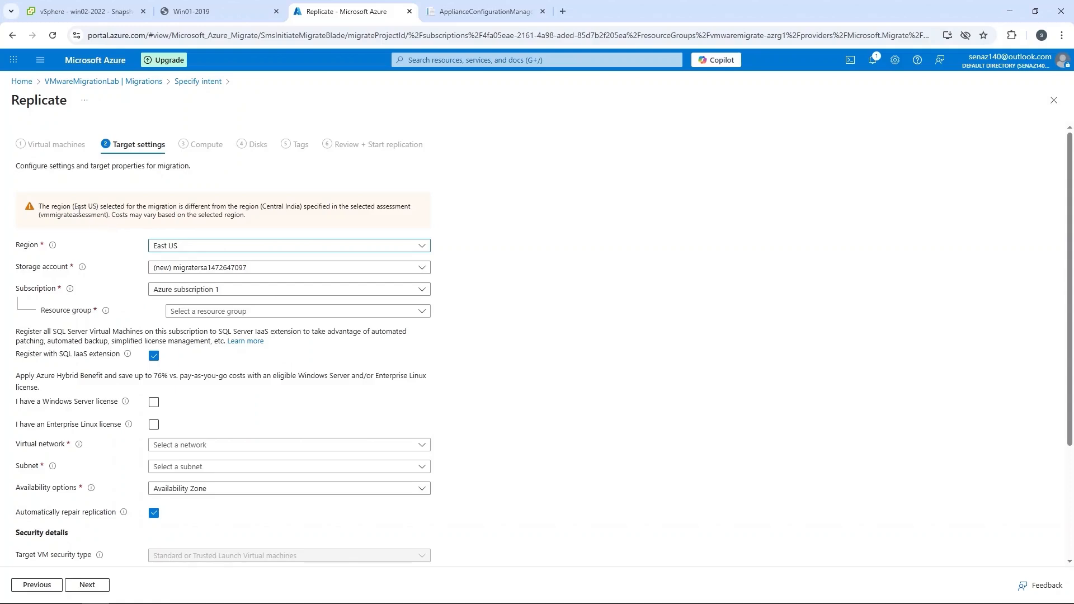
pyautogui.moveTo(41, 208); pyautogui.dragTo(270, 222)
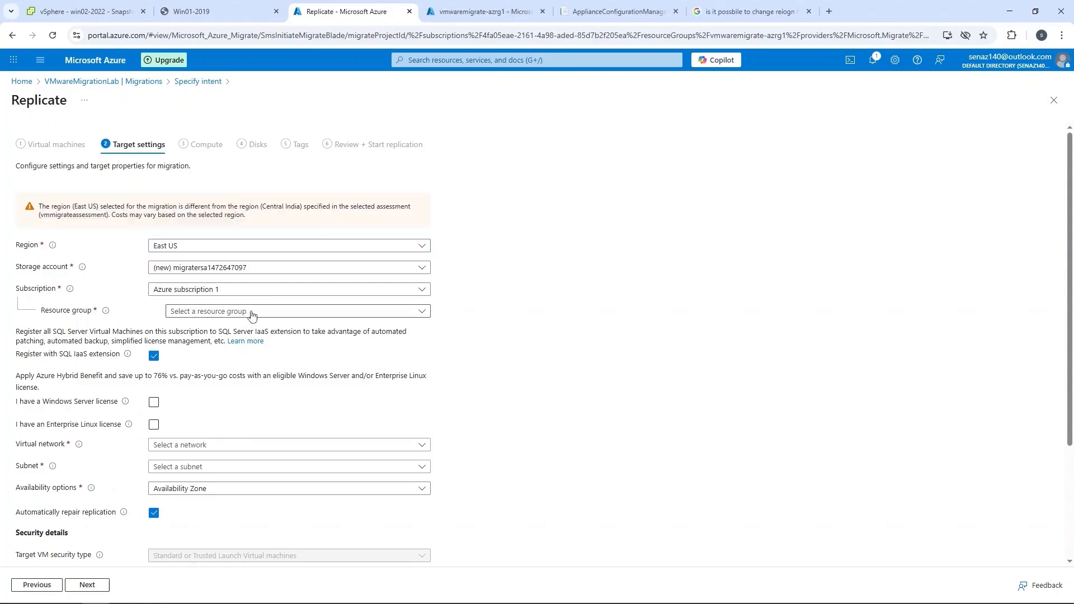
pyautogui.click(251, 314)
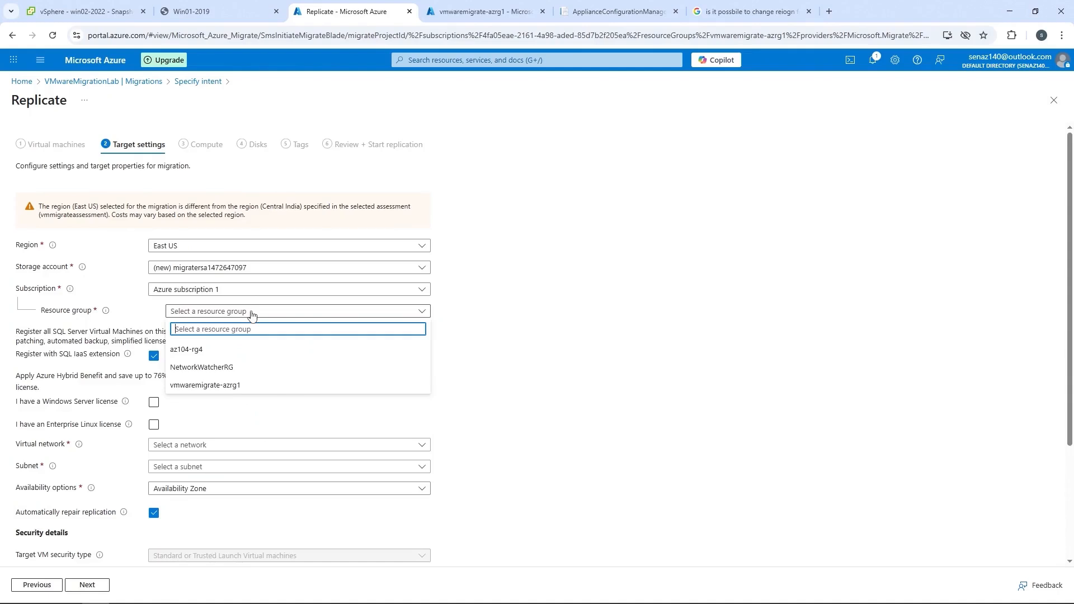
pyautogui.click(237, 386)
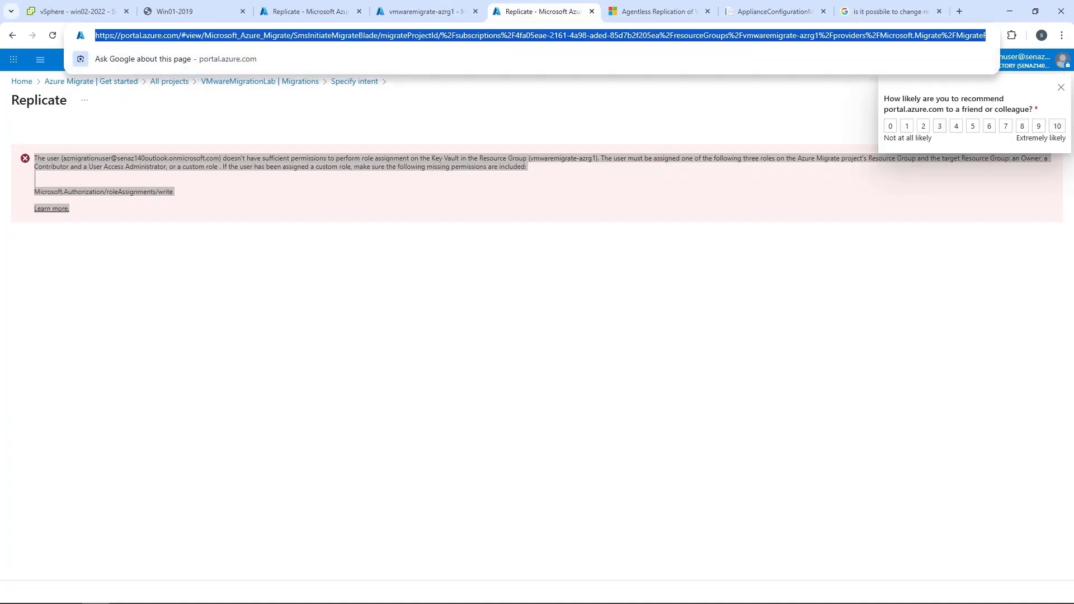
# Examine the insufficient-permissions error, compare it with the migration user's role assignments on the vmwaremigrate-azrg1 resource group, and return to the Replicate page.
pyautogui.click(161, 299)
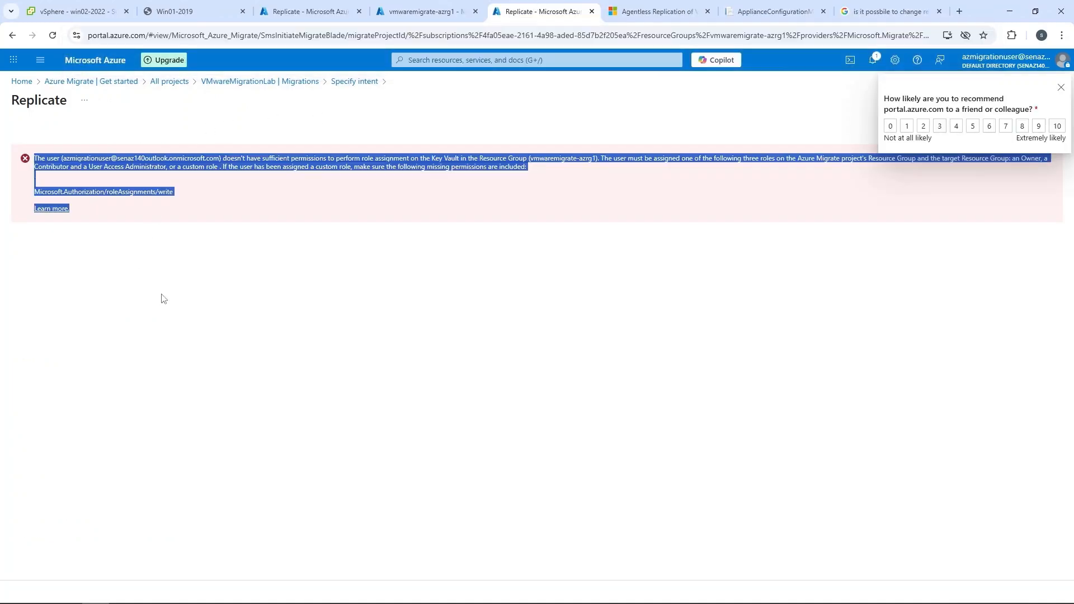
pyautogui.click(426, 13)
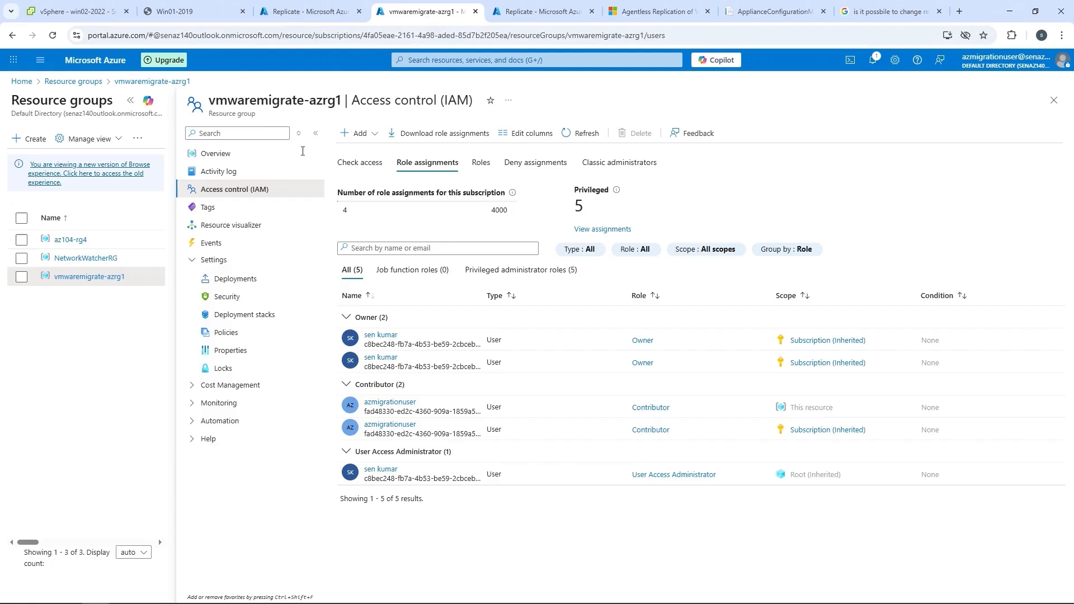
pyautogui.moveTo(838, 408); pyautogui.dragTo(363, 400)
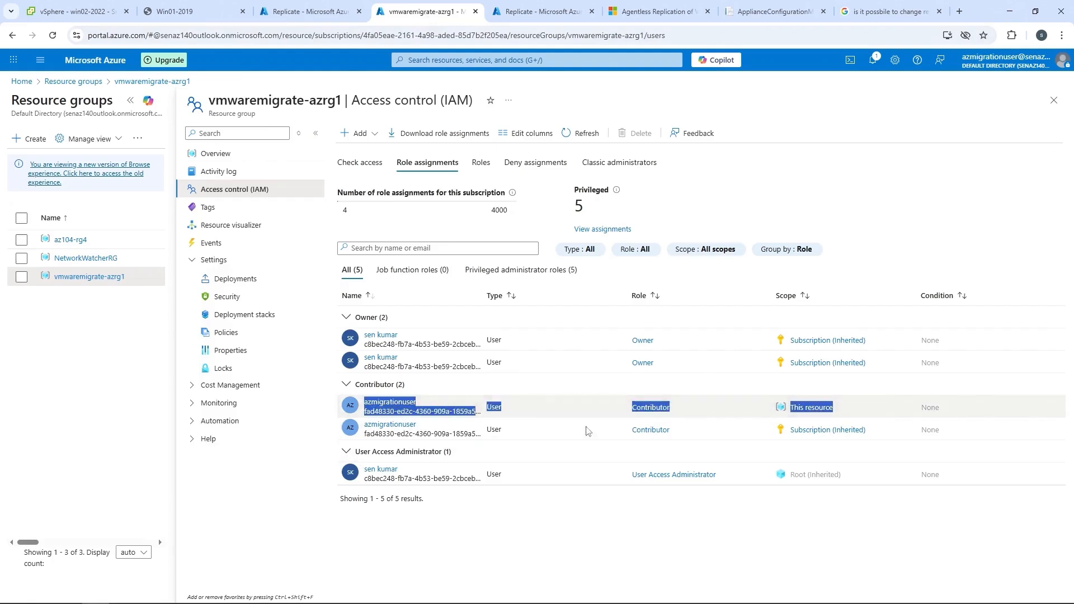
pyautogui.moveTo(890, 435); pyautogui.dragTo(357, 425)
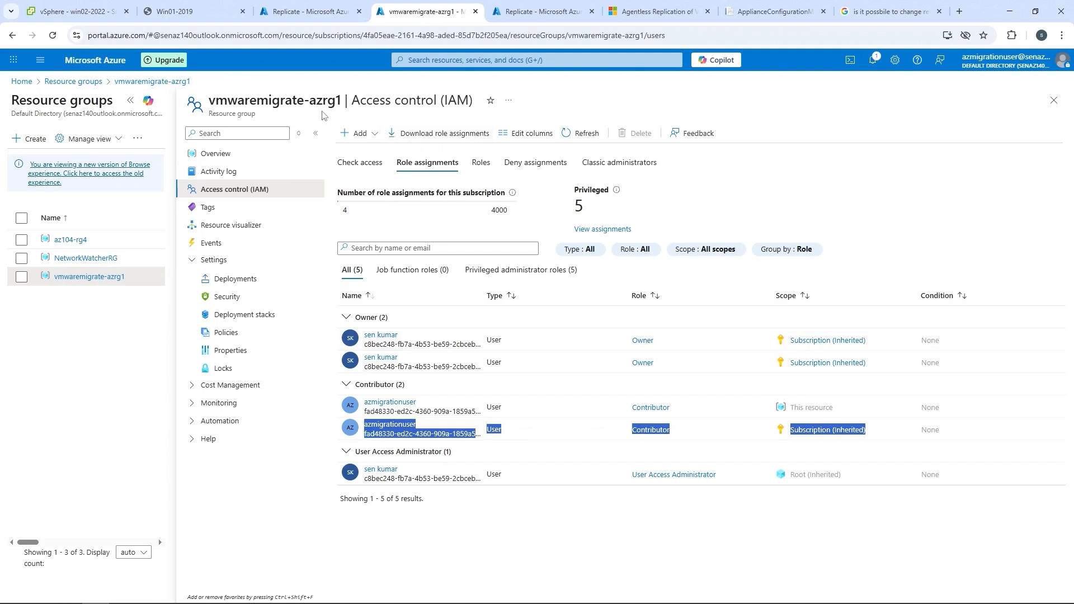
pyautogui.moveTo(340, 97); pyautogui.dragTo(213, 97)
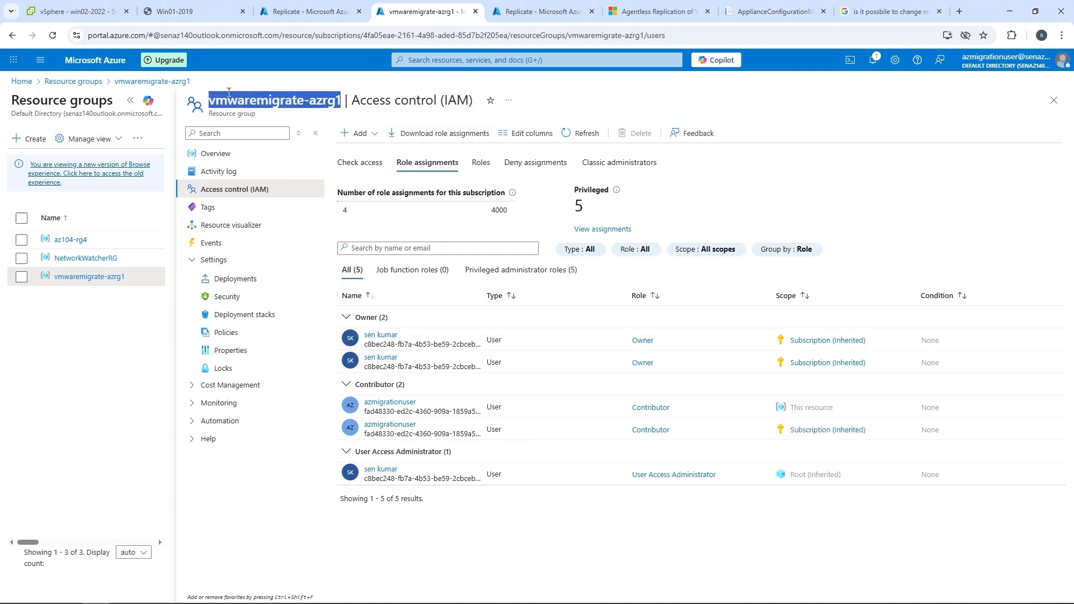
pyautogui.click(538, 17)
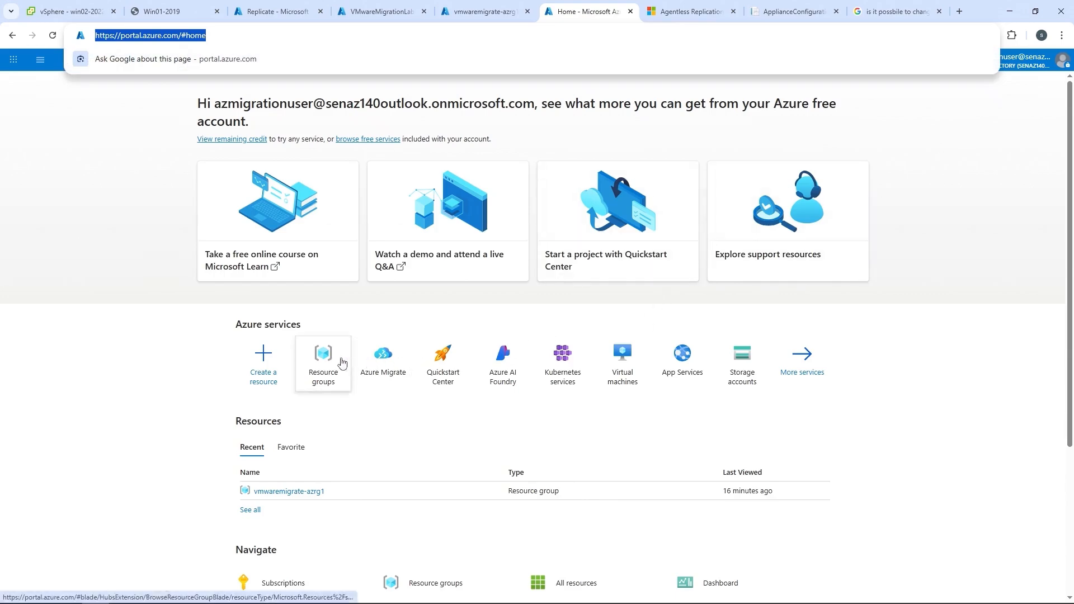
# Open the VMwareMigrationLab project in Azure Migrate from the portal home and start a new replication from its migrations.
pyautogui.click(382, 363)
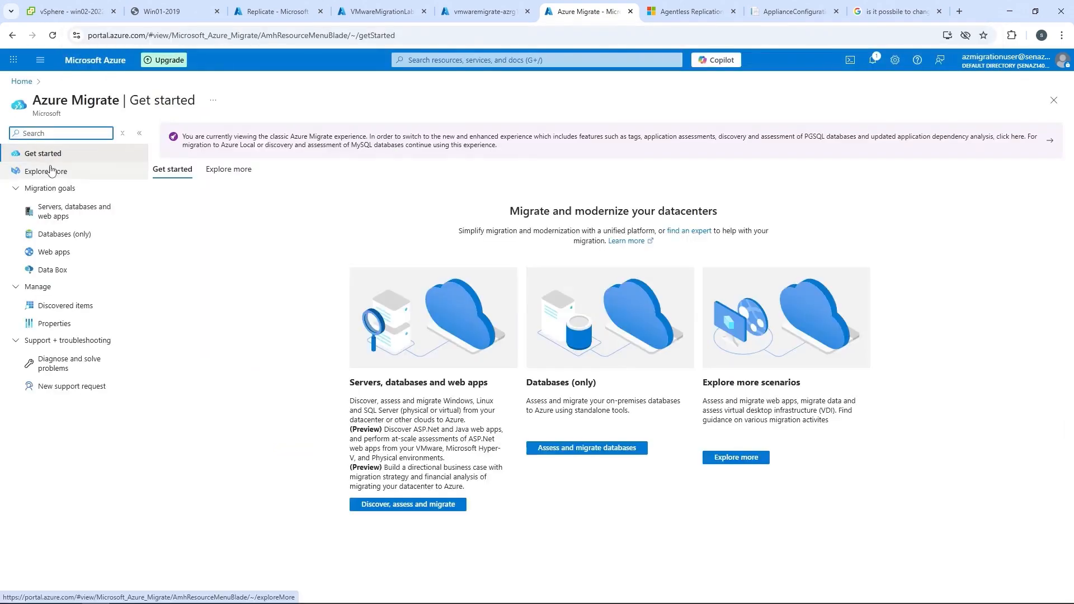
pyautogui.click(235, 139)
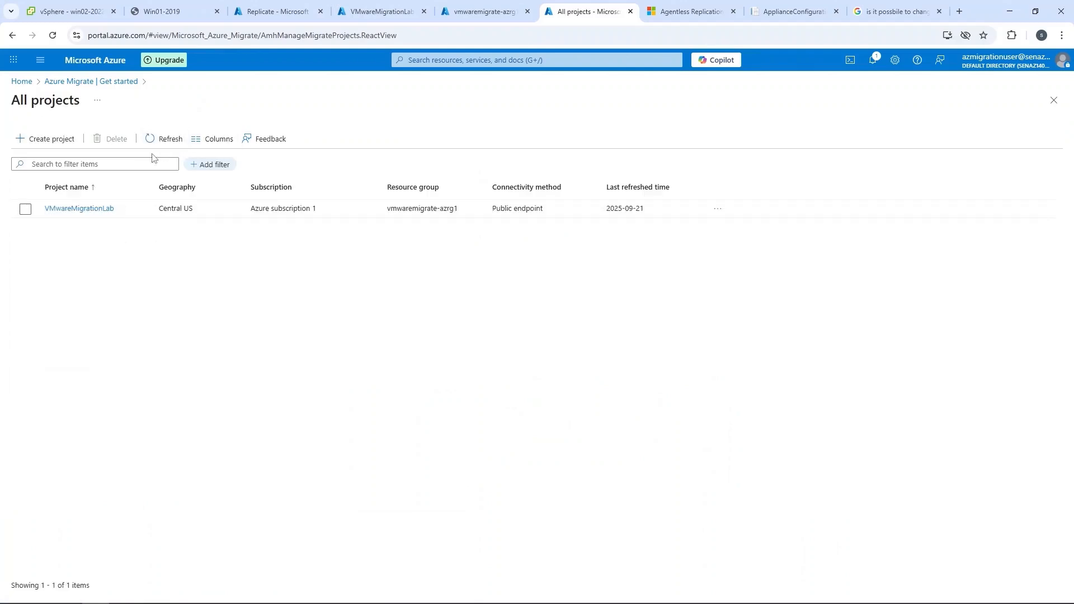
pyautogui.click(96, 209)
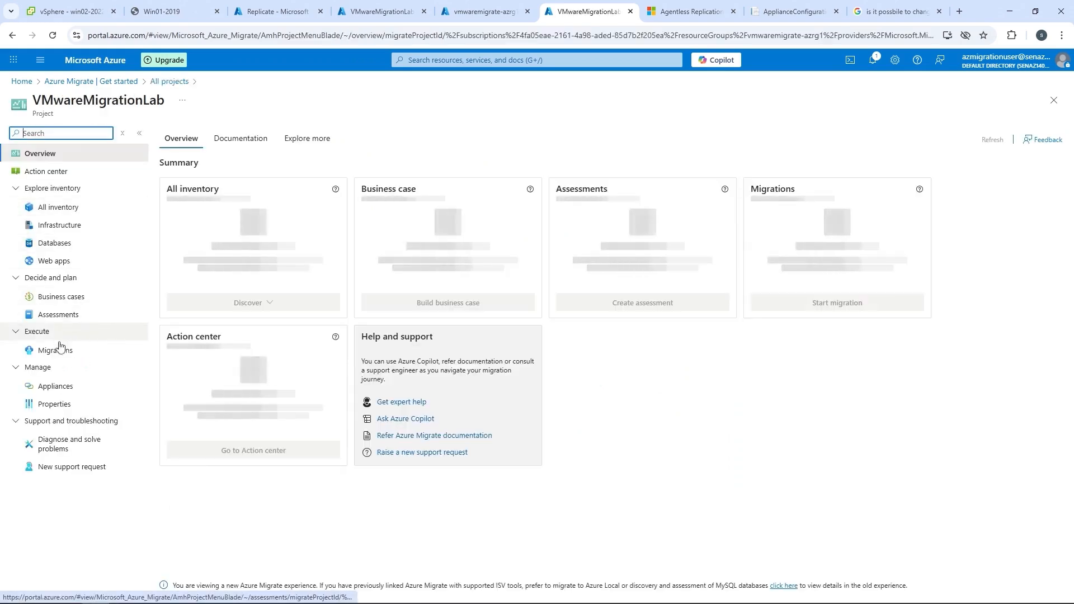
pyautogui.click(56, 350)
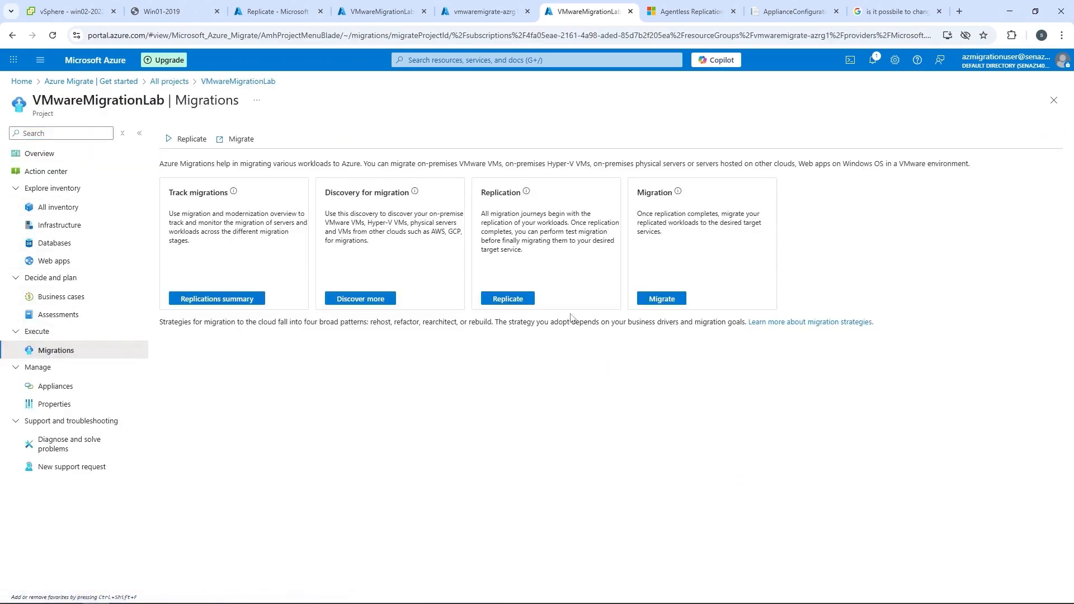
pyautogui.click(522, 307)
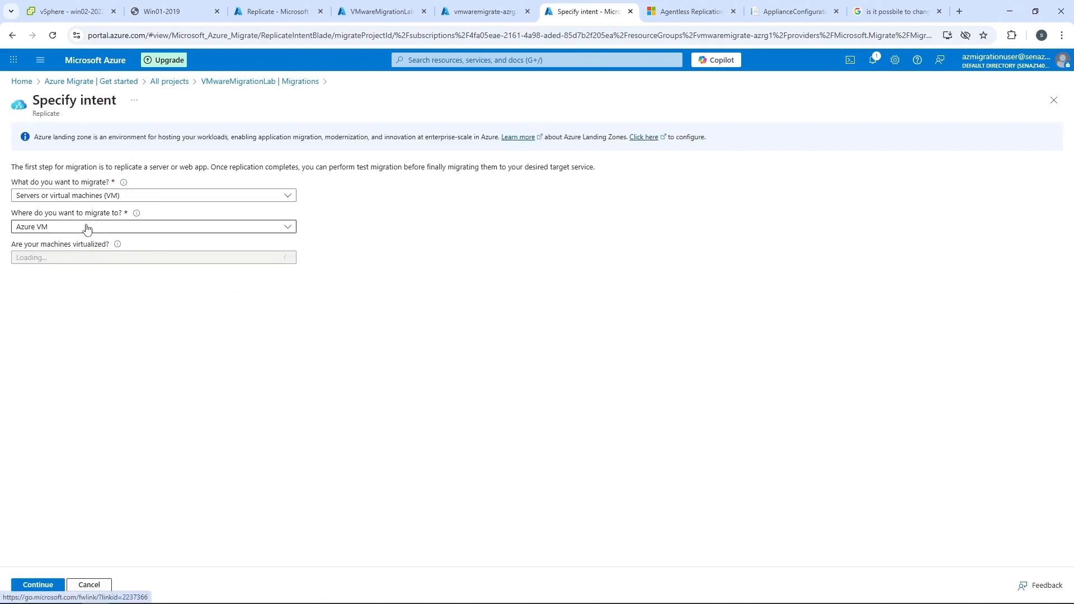
# Specify VMware vSphere virtualization with vmmigrateapp1 as the on-premises appliance and continue to the replication wizard.
pyautogui.click(67, 258)
pyautogui.click(65, 273)
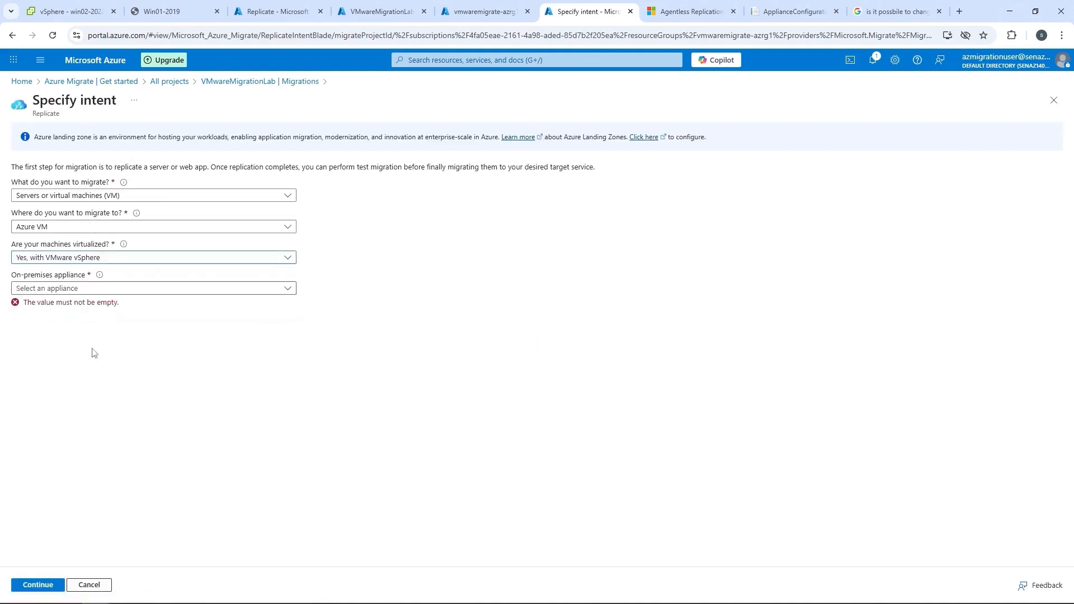
pyautogui.click(134, 288)
pyautogui.click(88, 305)
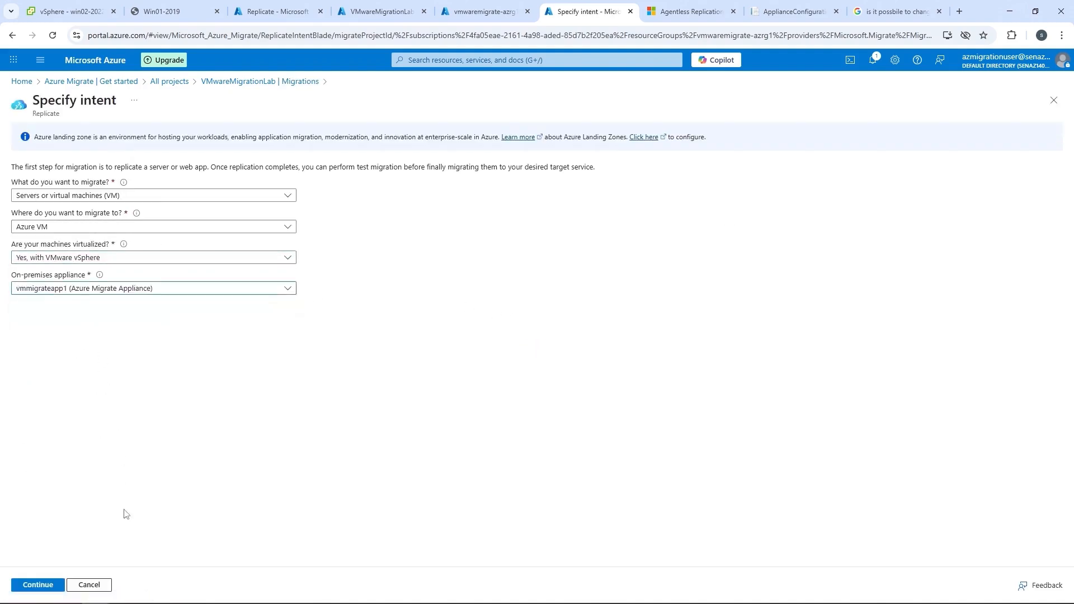
pyautogui.click(40, 585)
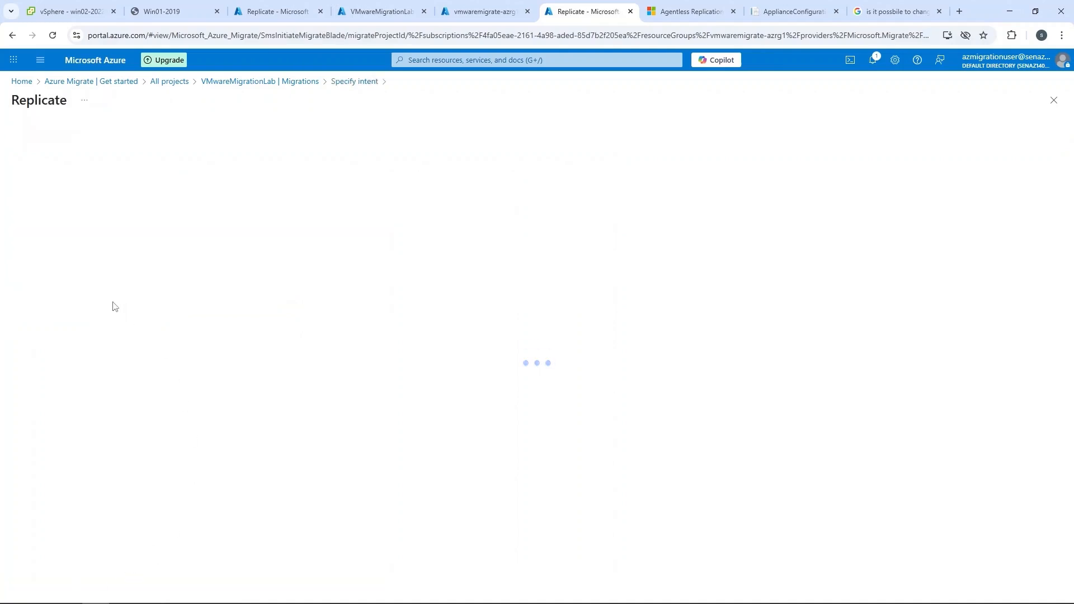
# Import the migration settings from vmmigrateassessment, select Win01-2019 and win02-2022, and proceed to the target settings.
pyautogui.click(66, 234)
pyautogui.click(67, 247)
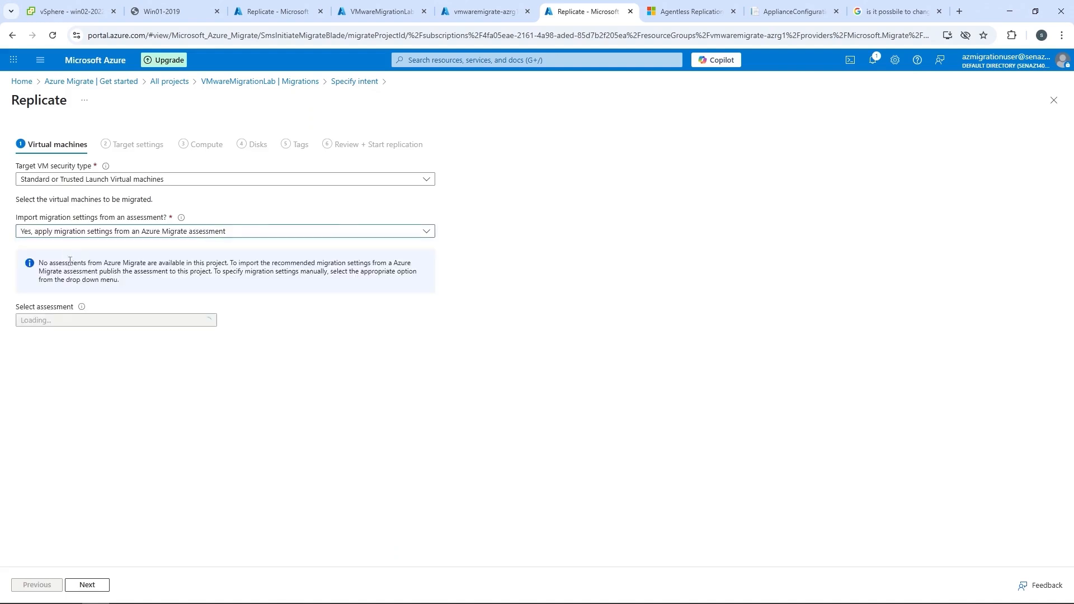
pyautogui.click(68, 325)
pyautogui.click(63, 336)
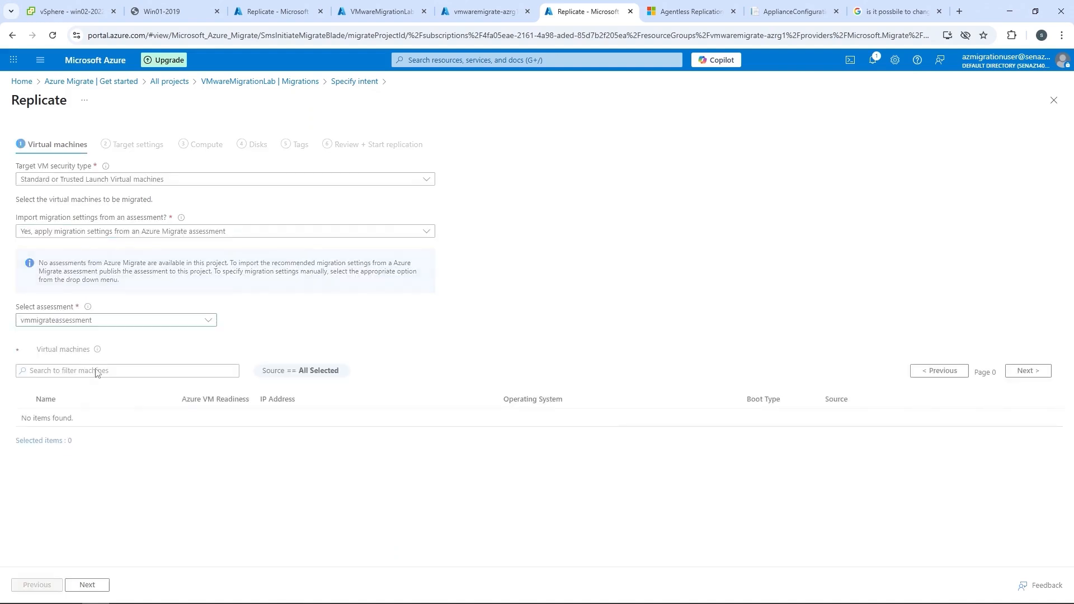
pyautogui.click(97, 370)
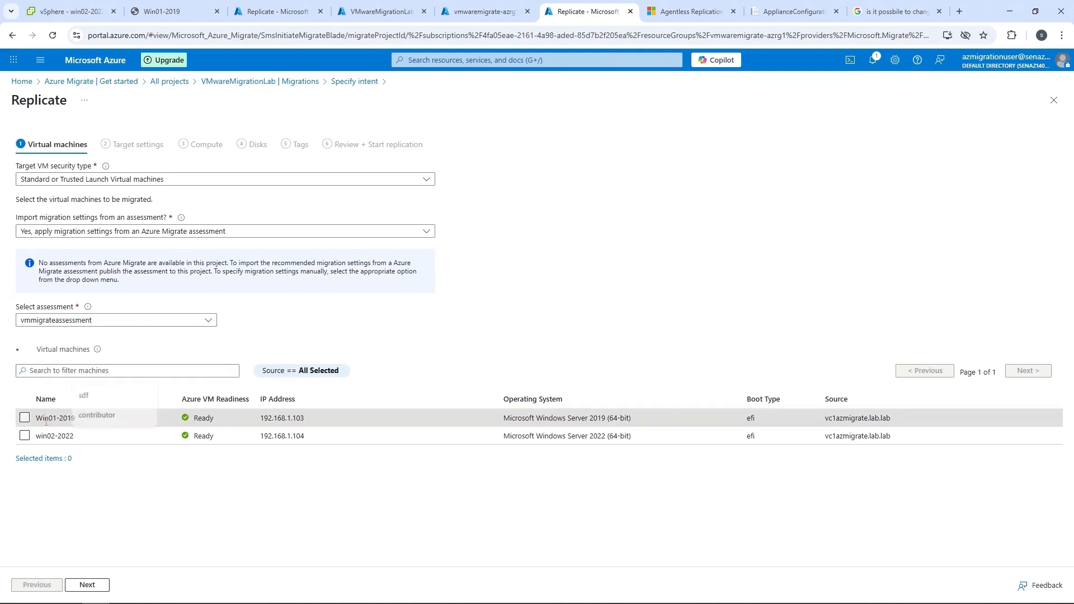
pyautogui.click(46, 419)
pyautogui.click(48, 436)
pyautogui.click(90, 585)
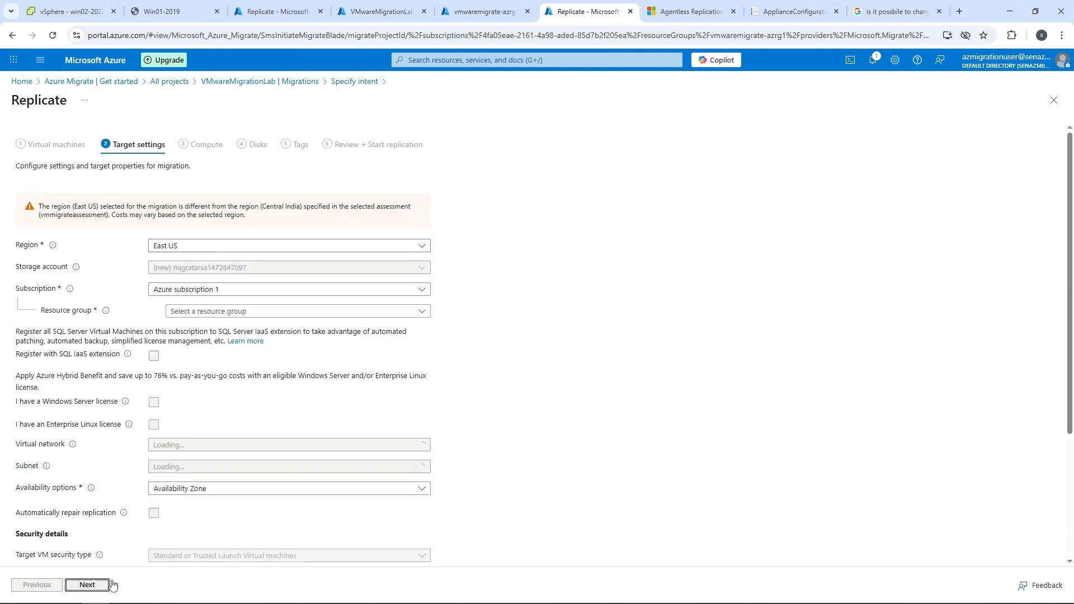
# Set the target resource group to vmwaremigrate-azrg1, turn off SQL IaaS extension registration, and choose the azmigratenetwork1 virtual network.
pyautogui.click(217, 311)
pyautogui.click(209, 383)
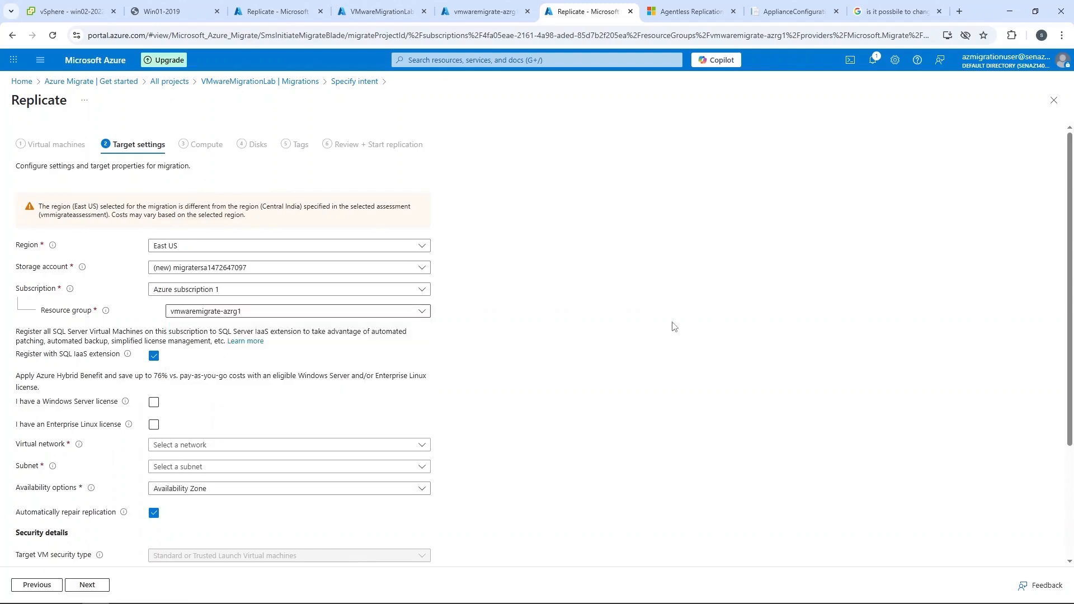
pyautogui.scroll(-3, 674, 326)
pyautogui.click(154, 200)
pyautogui.click(186, 292)
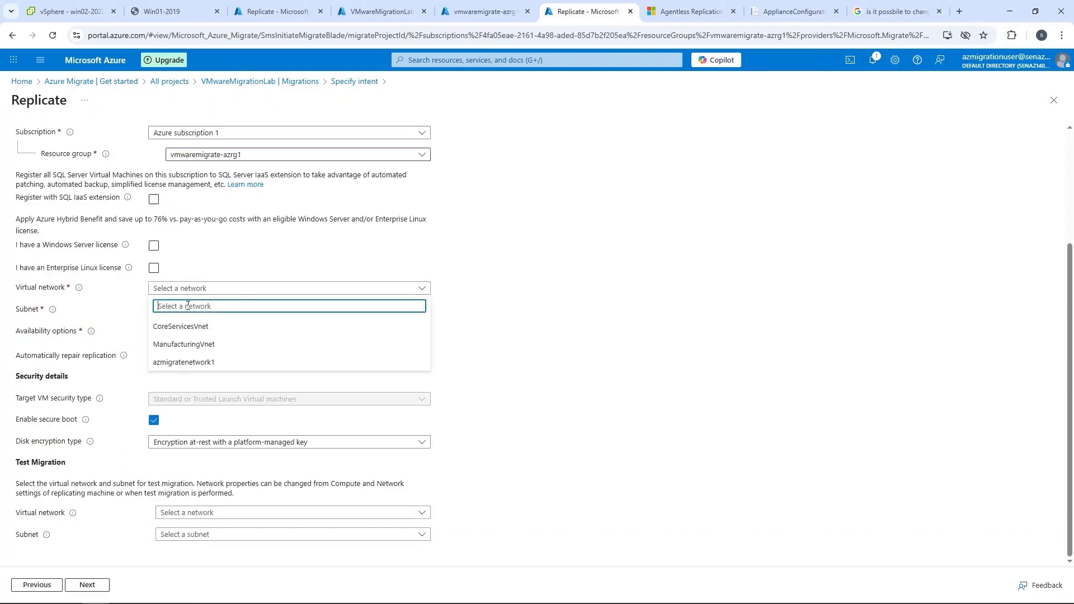
pyautogui.click(190, 347)
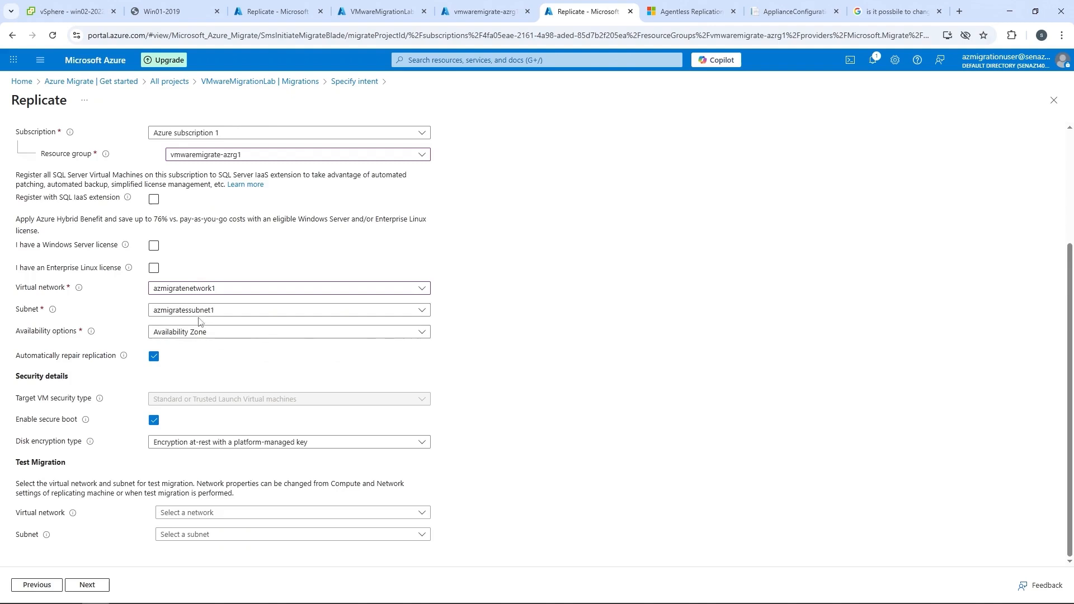
# Set the availability option to No infrastructure redundancy required, disable secure boot, and proceed to the compute settings.
pyautogui.click(192, 333)
pyautogui.click(314, 349)
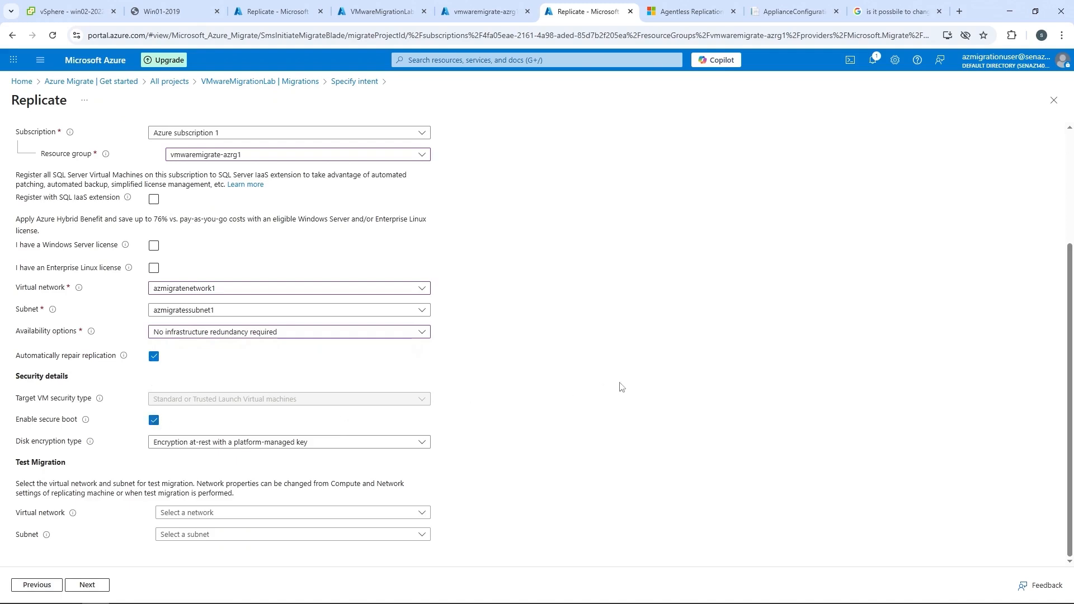
pyautogui.click(154, 421)
pyautogui.click(89, 584)
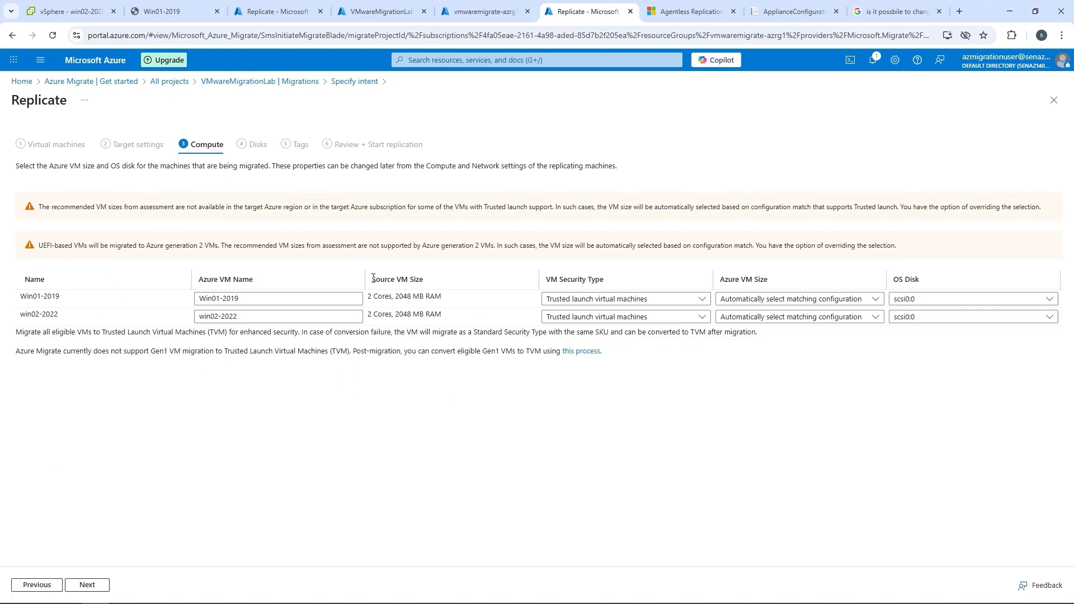
# Set the Azure VM size of Win01-2019 and win02-2022 to Standard_B2s (2 Cores, 4 GB RAM) with the Trusted launch security type.
pyautogui.click(652, 301)
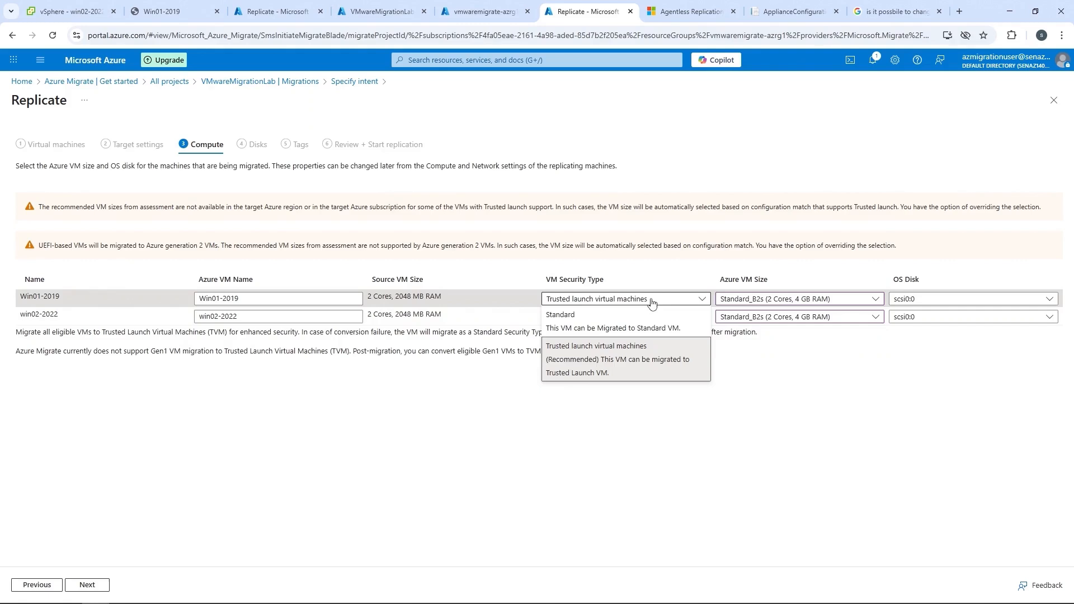
pyautogui.click(637, 330)
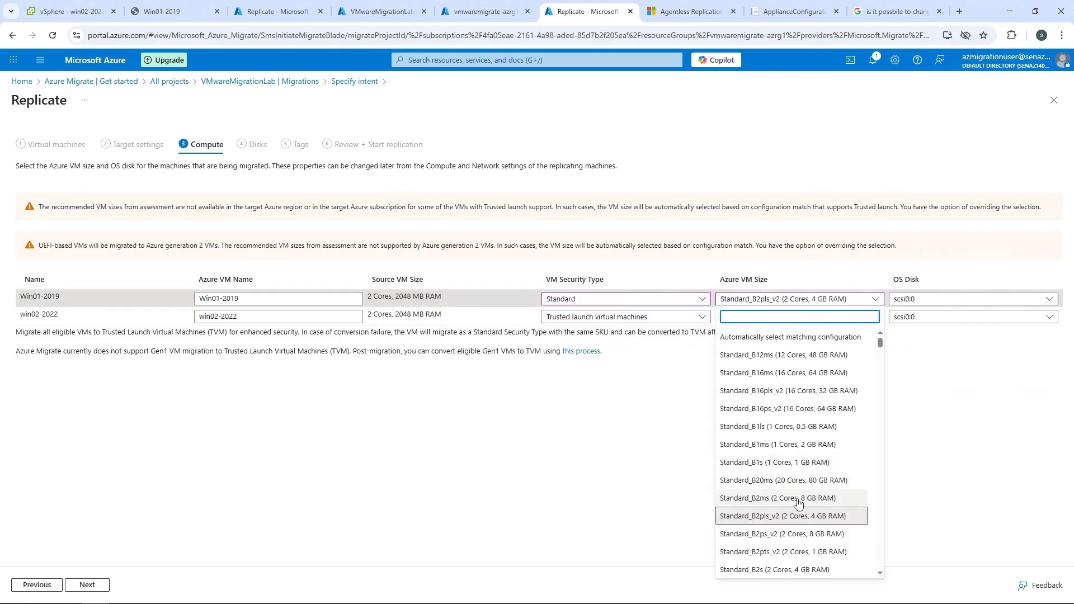
pyautogui.click(777, 569)
pyautogui.click(794, 317)
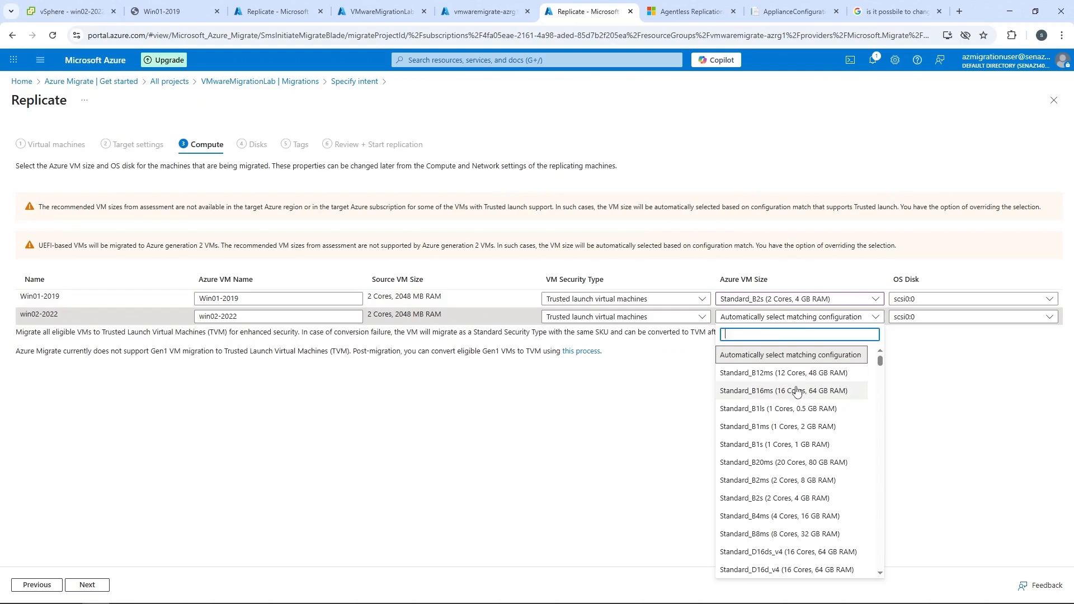
pyautogui.click(769, 498)
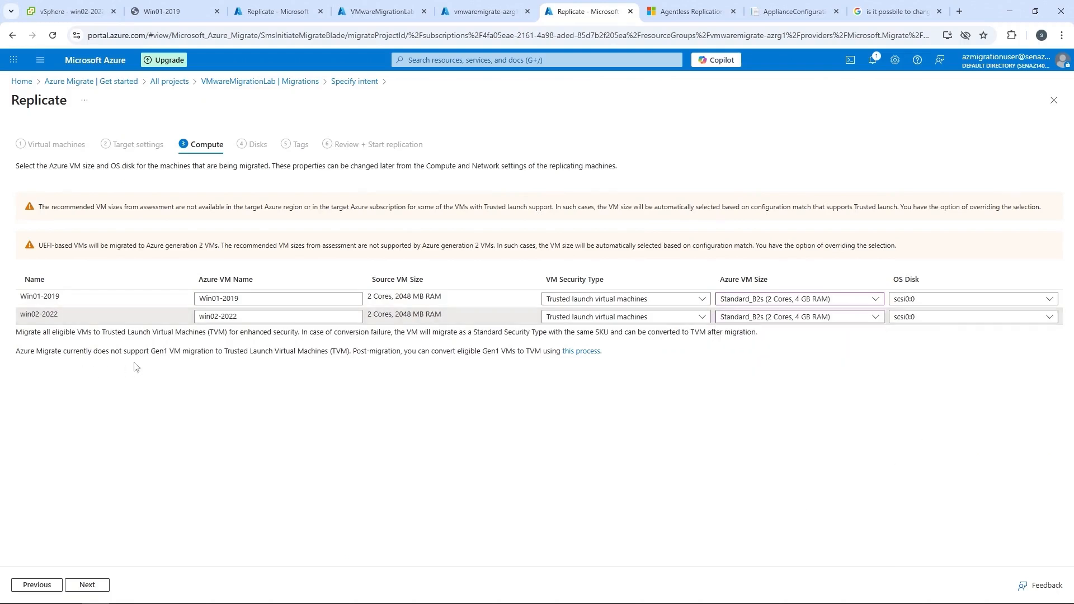
# Proceed to the disk settings, set the disk type of Win01-2019 and win02-2022 to Standard HDD, and continue to the tags.
pyautogui.click(96, 585)
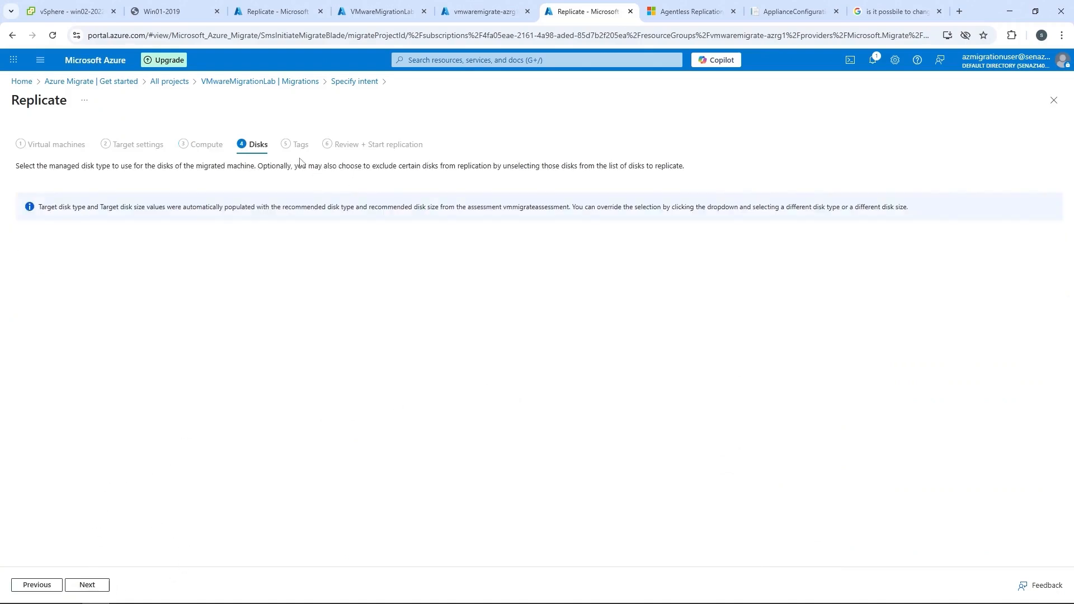
pyautogui.click(520, 261)
pyautogui.click(520, 292)
pyautogui.click(504, 297)
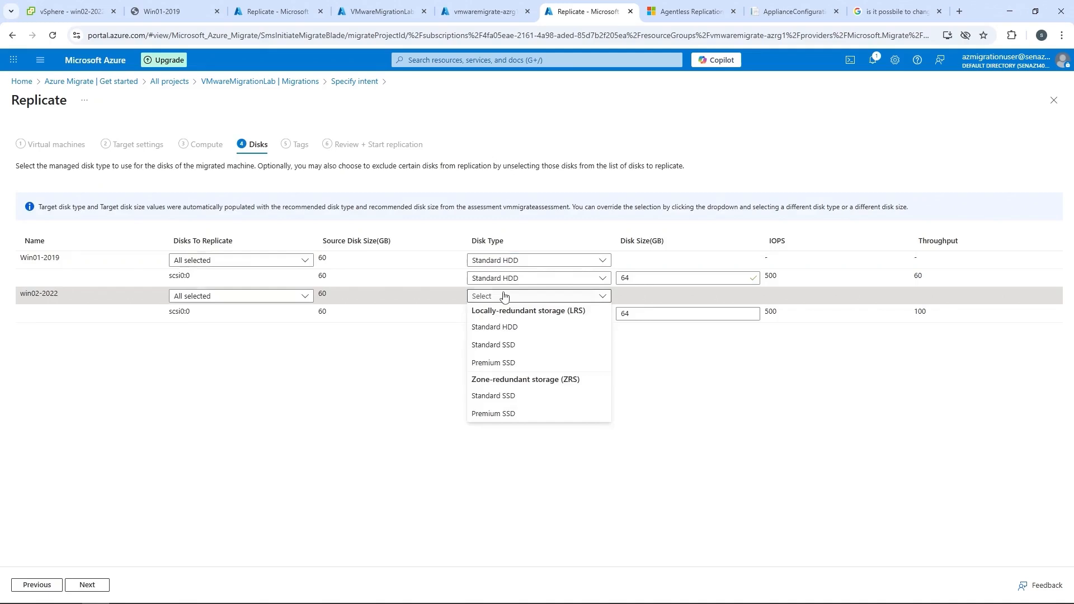
pyautogui.click(508, 329)
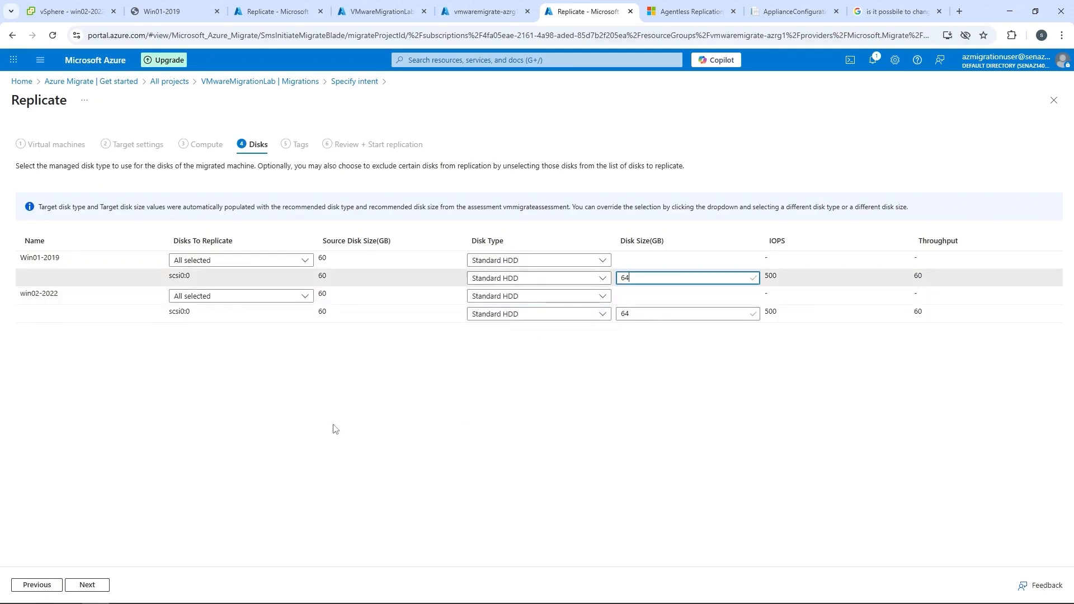
pyautogui.click(88, 586)
# Add a tag named azmigratenetworktag for disks, network interfaces and virtual machines, and start replicating the two machines.
pyautogui.click(246, 211)
pyautogui.click(61, 227)
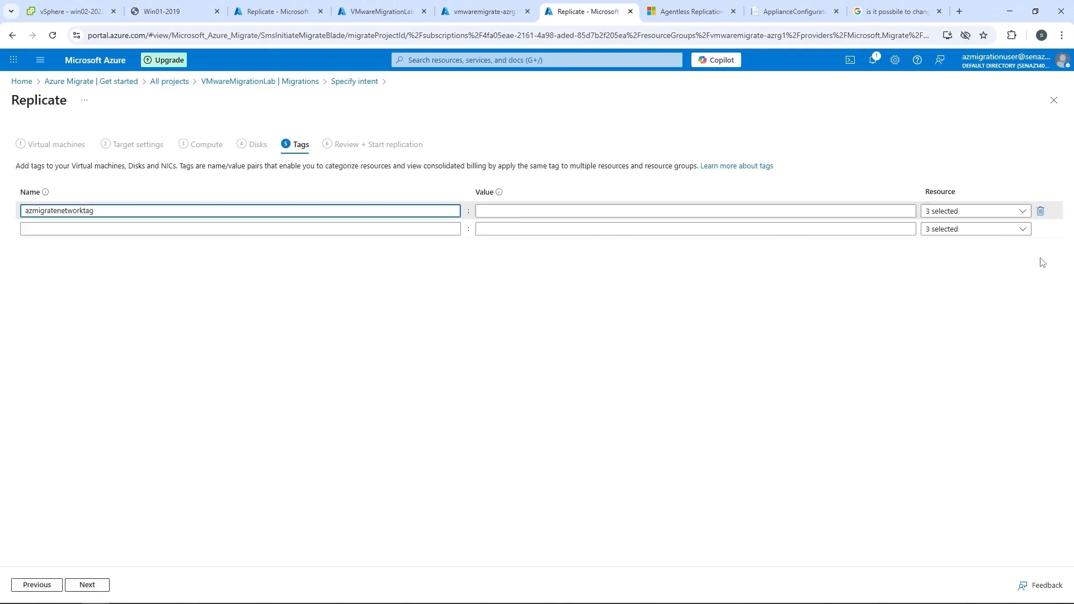
pyautogui.click(998, 214)
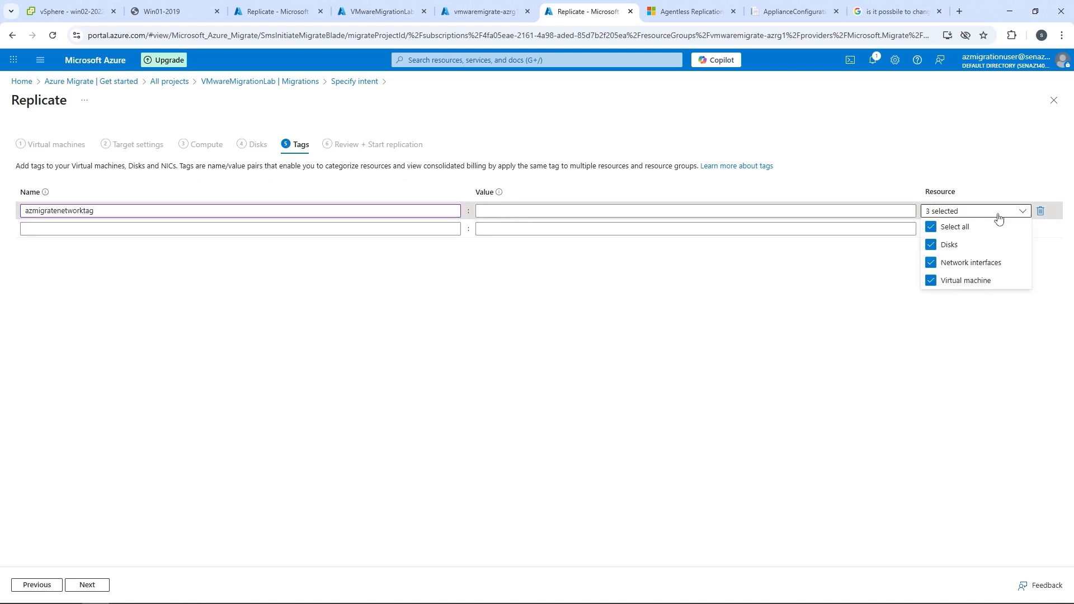
pyautogui.click(1000, 216)
pyautogui.click(88, 585)
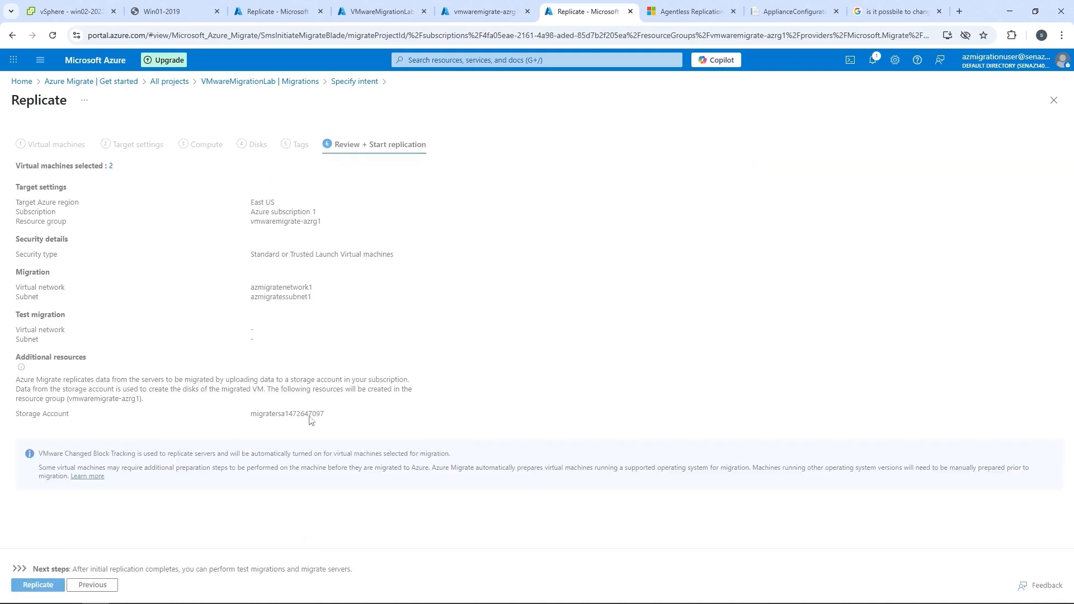
pyautogui.click(43, 587)
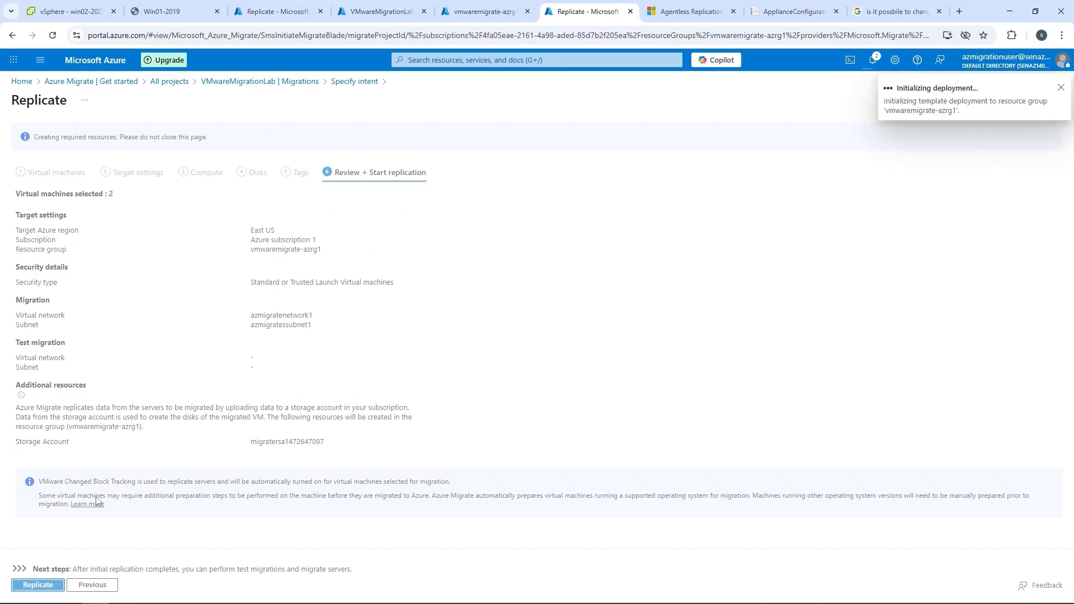
# Check the portal notifications on the project's migrations page and open the activity log.
pyautogui.click(179, 171)
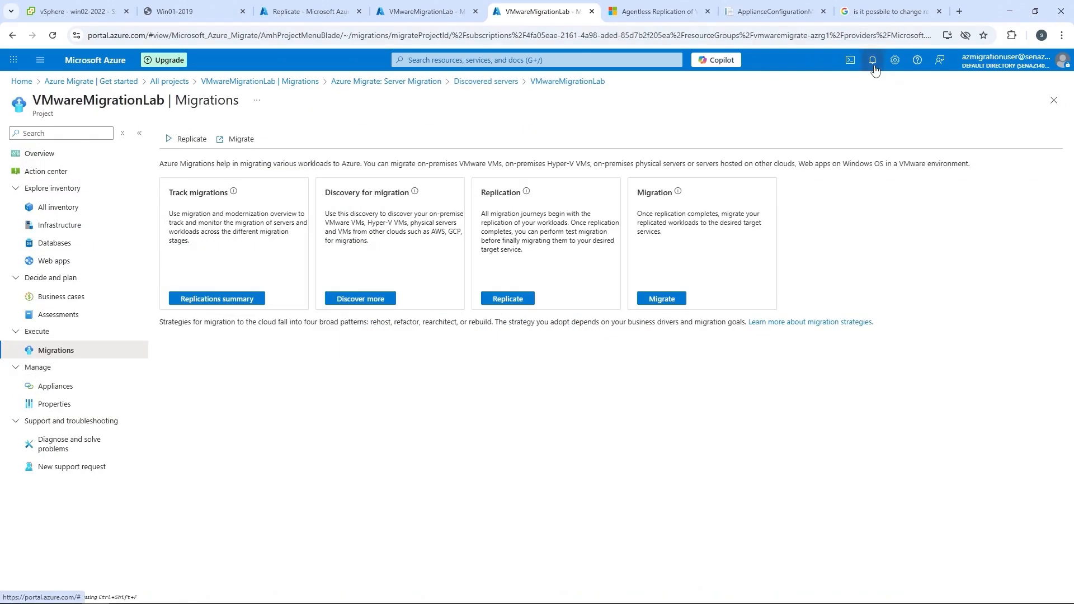
pyautogui.click(873, 61)
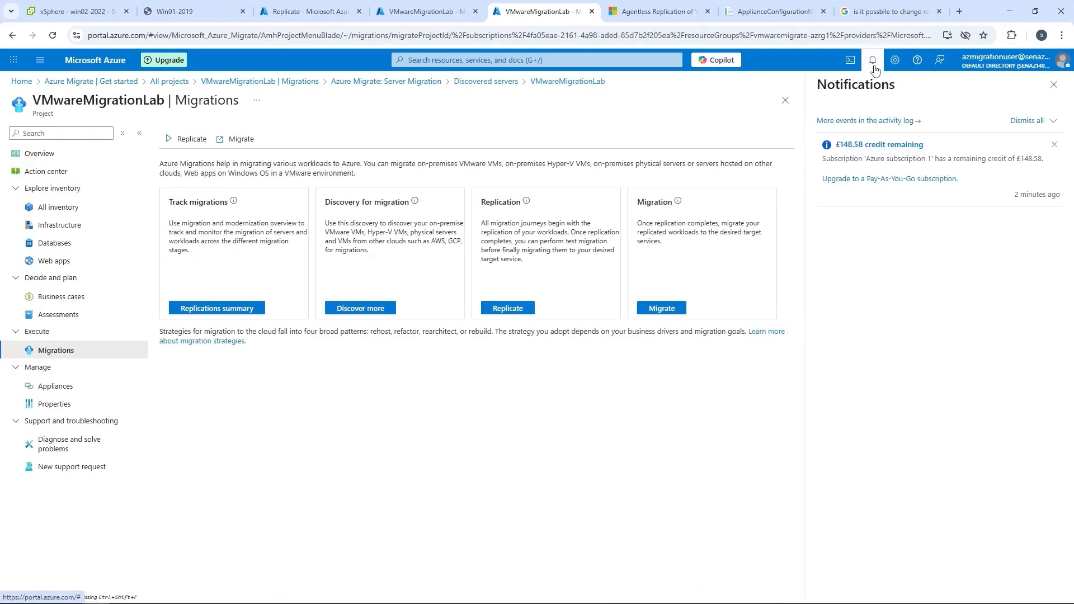
pyautogui.click(890, 122)
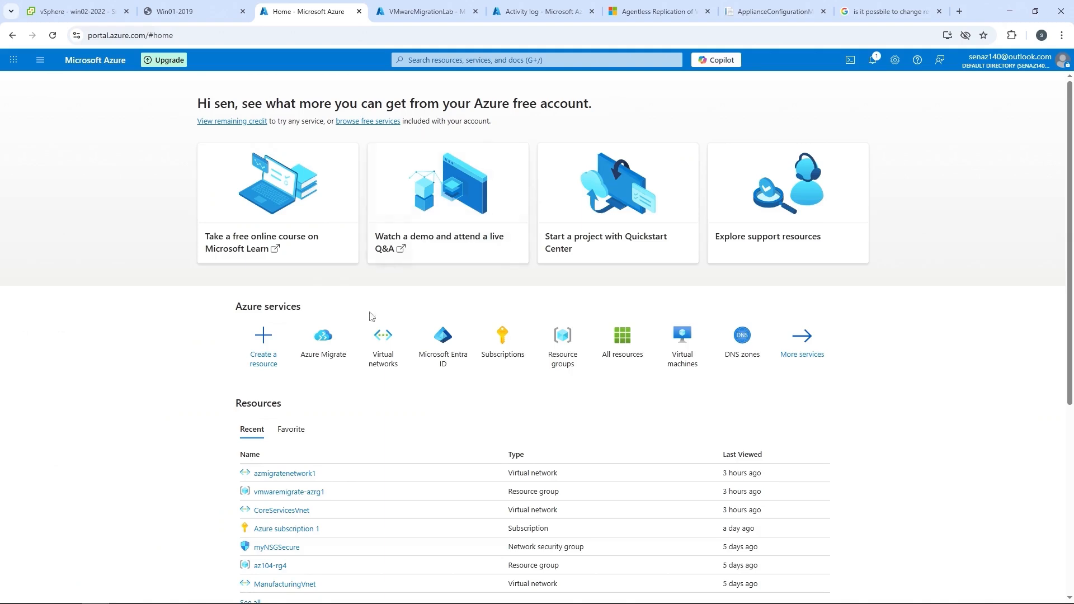
# Open the vmwaremigrate-azrg1 resource group and refresh its list of resources.
pyautogui.click(468, 60)
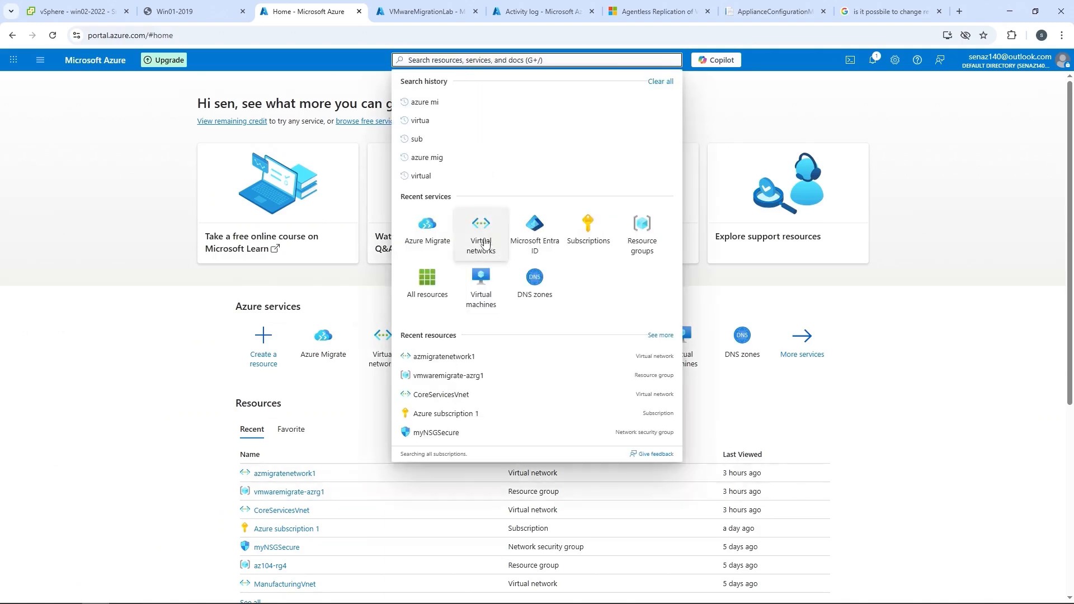
pyautogui.click(633, 227)
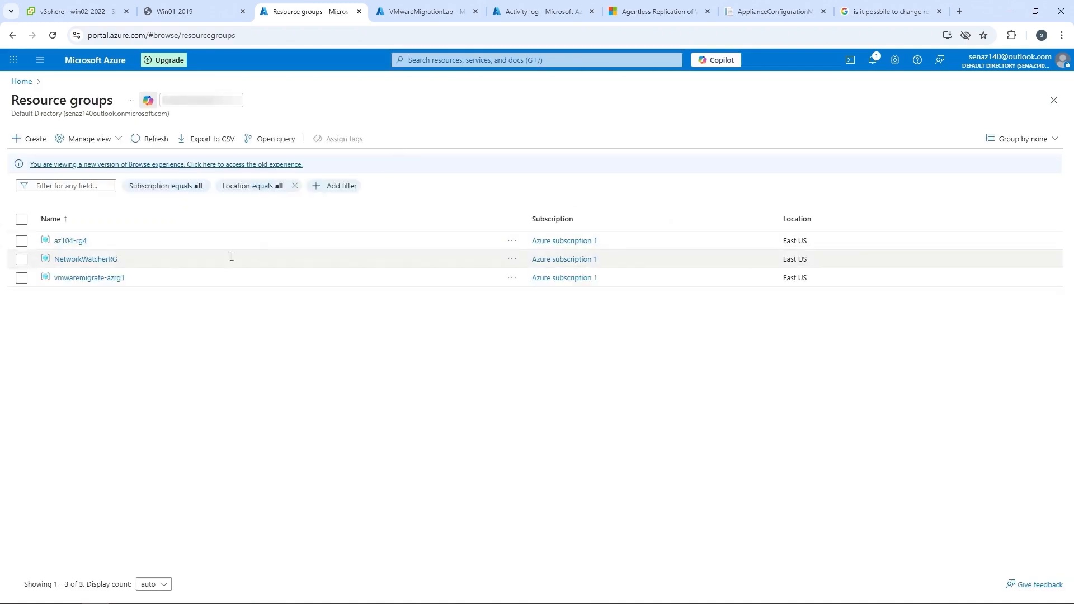
pyautogui.click(92, 279)
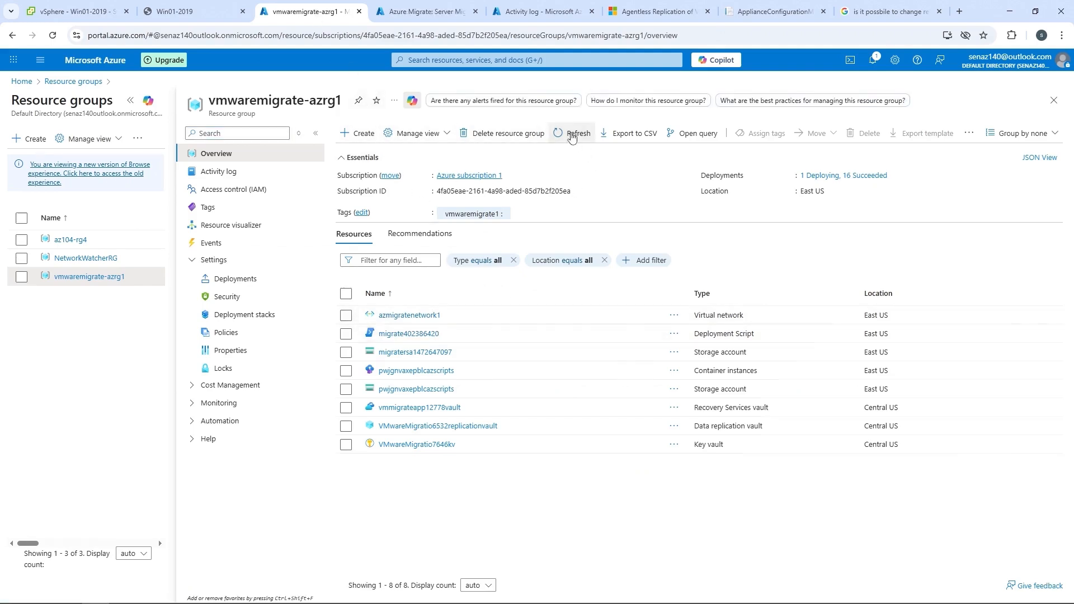
pyautogui.click(572, 133)
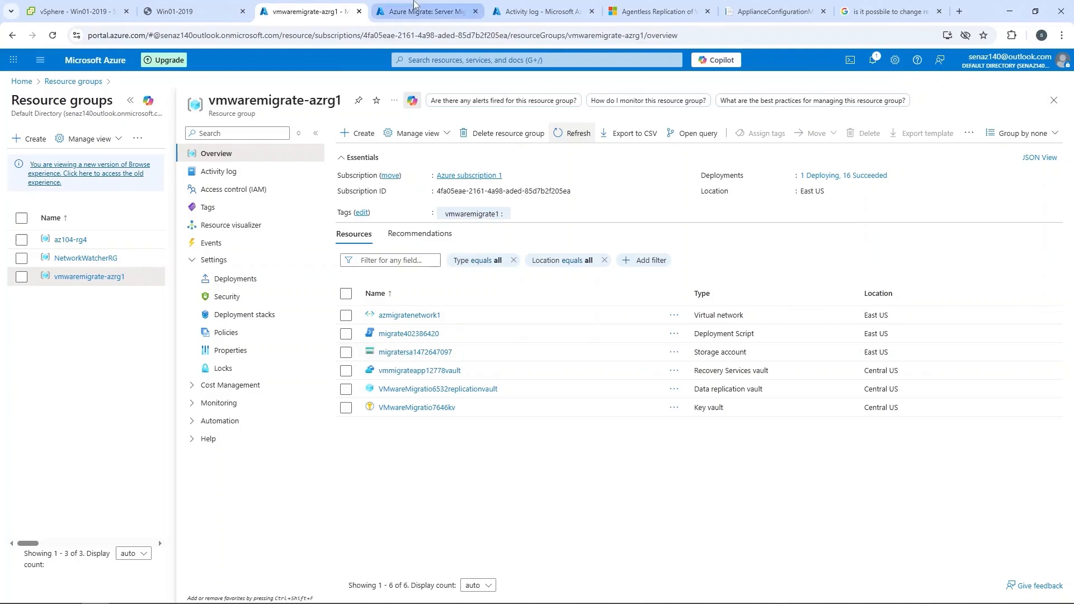
# Refresh the server migration replications and examine the Associate replication policy job among the migration jobs.
pyautogui.click(379, 17)
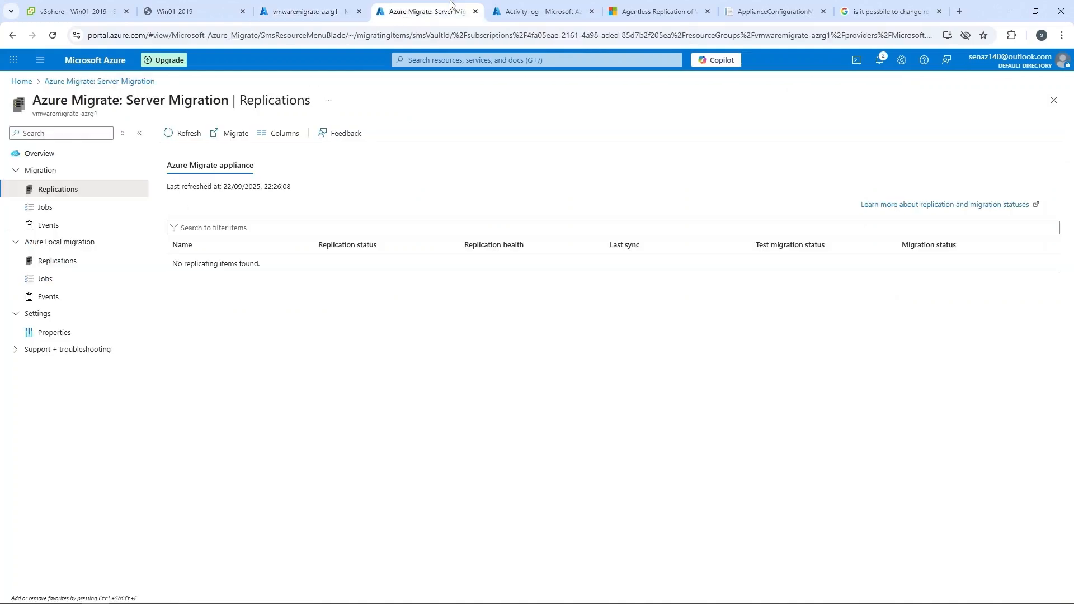
pyautogui.click(180, 134)
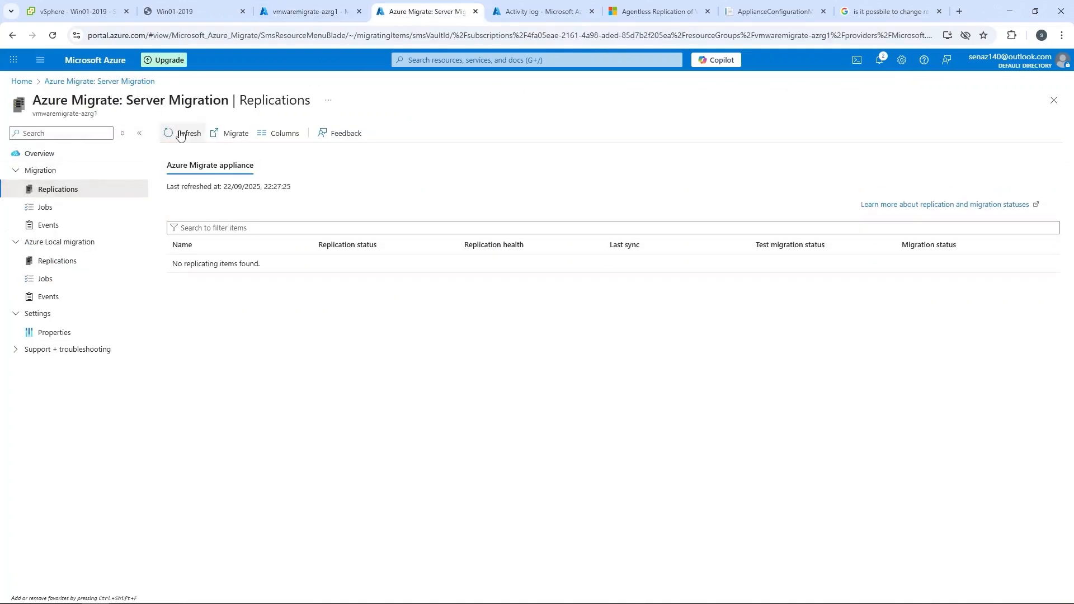
pyautogui.click(44, 208)
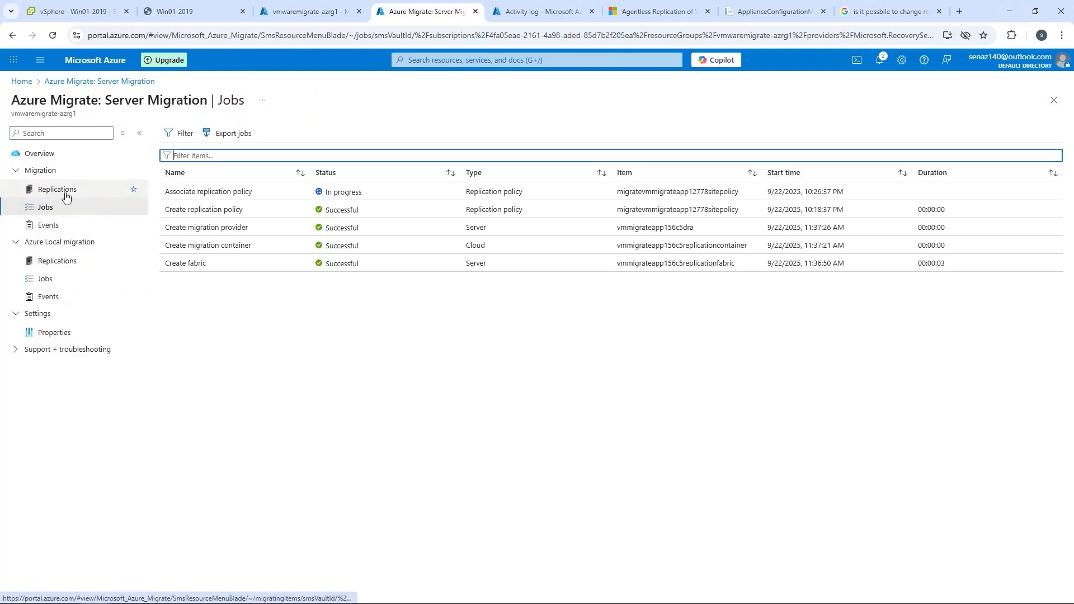
pyautogui.click(238, 193)
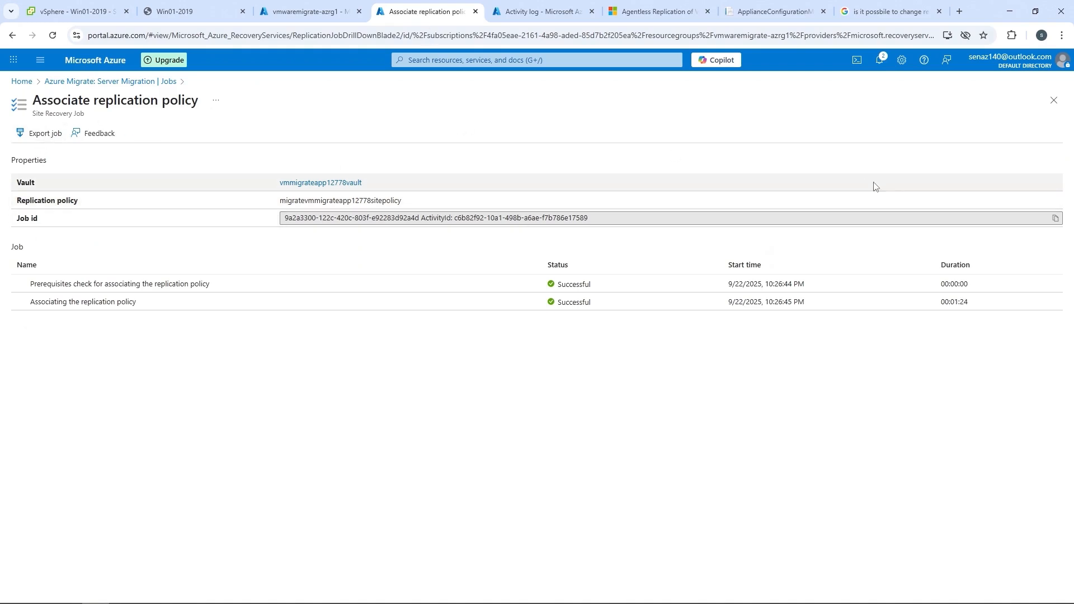
pyautogui.click(150, 83)
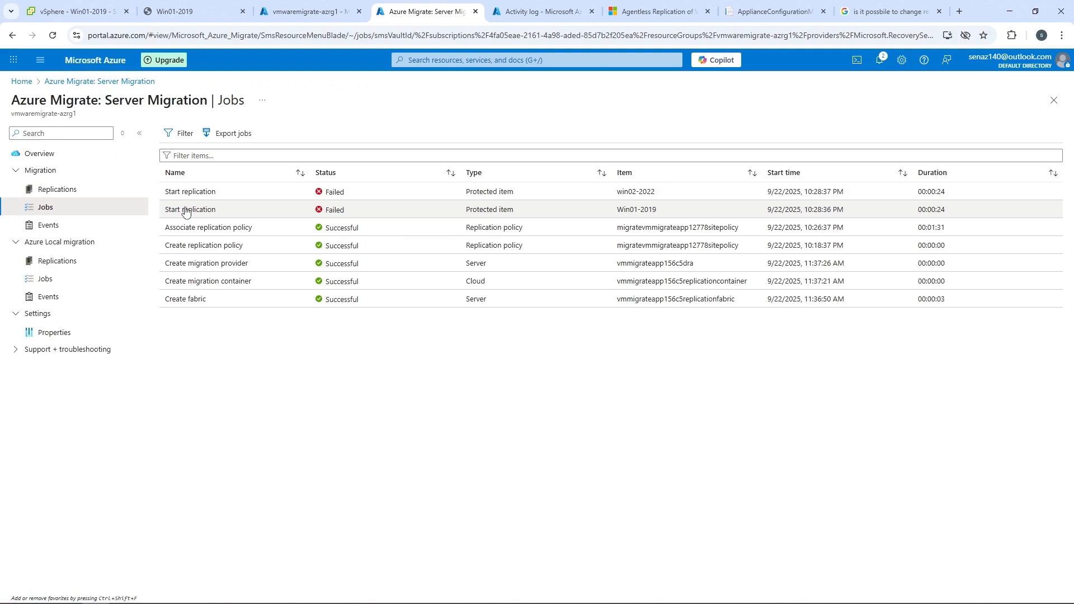
# Open the Start replication job of Win01-2019 and view the error details of its Enabling migration task.
pyautogui.click(200, 159)
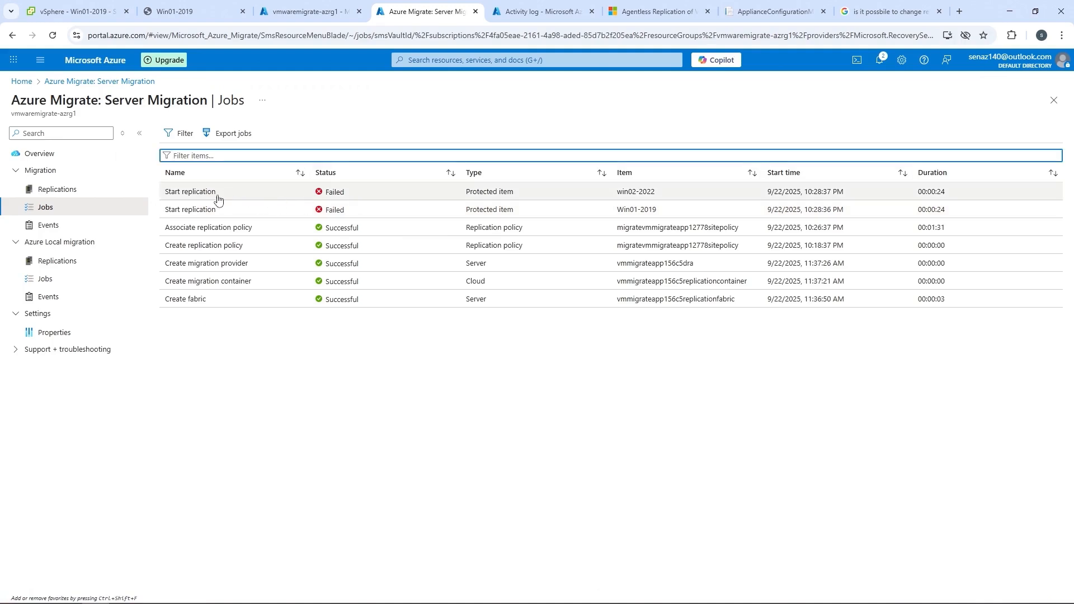
pyautogui.click(198, 212)
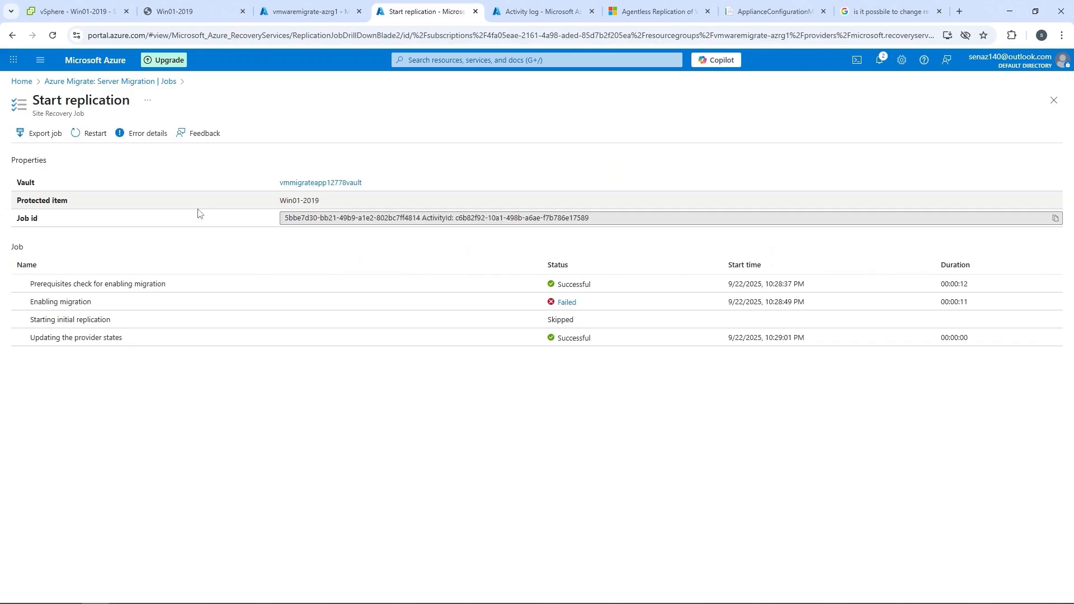
pyautogui.click(567, 302)
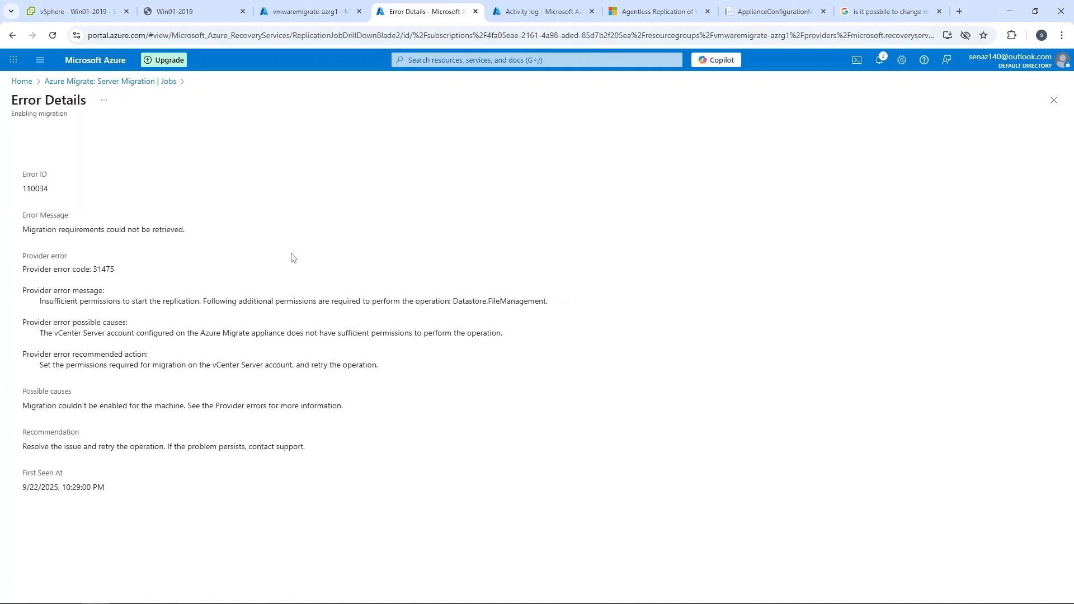
# Switch to vSphere Client, edit AzureMigrateRole's Datastore privileges to cover the Datastore.FileManagement permission, and save the role.
pyautogui.click(61, 8)
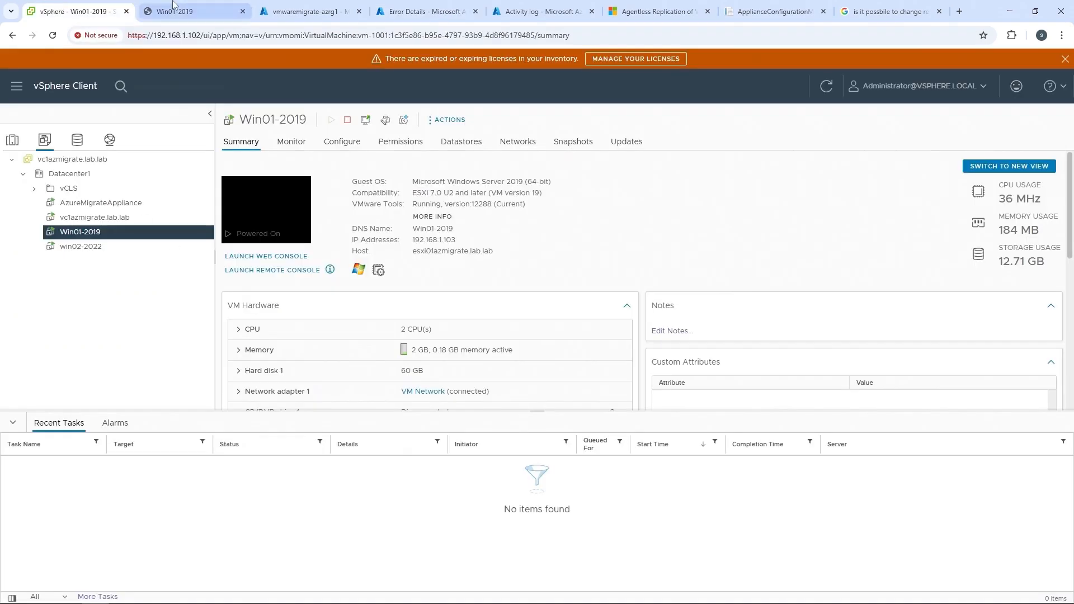
pyautogui.click(17, 85)
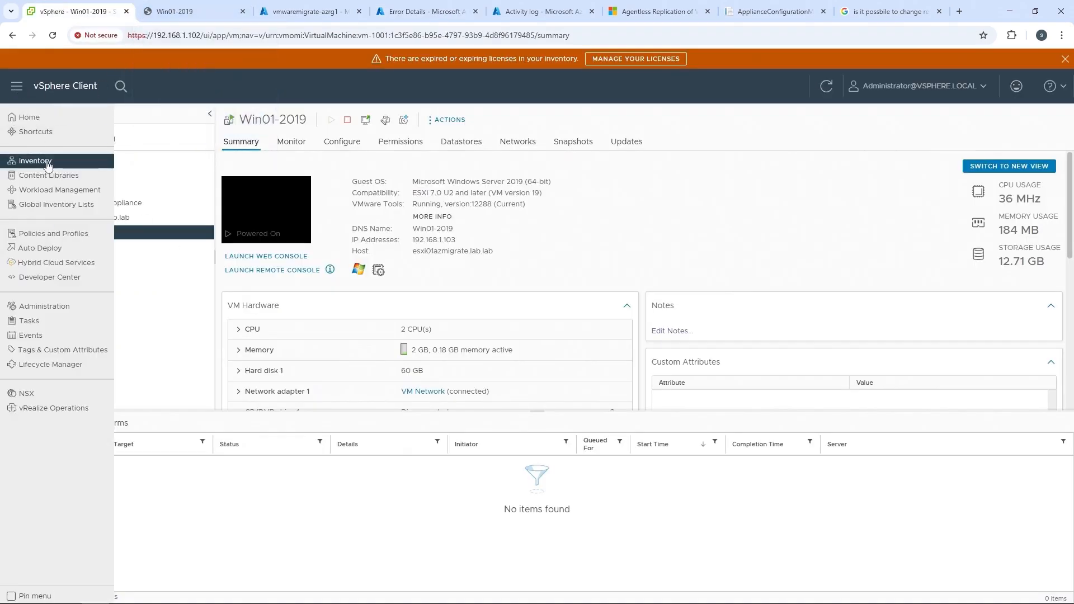
pyautogui.click(43, 307)
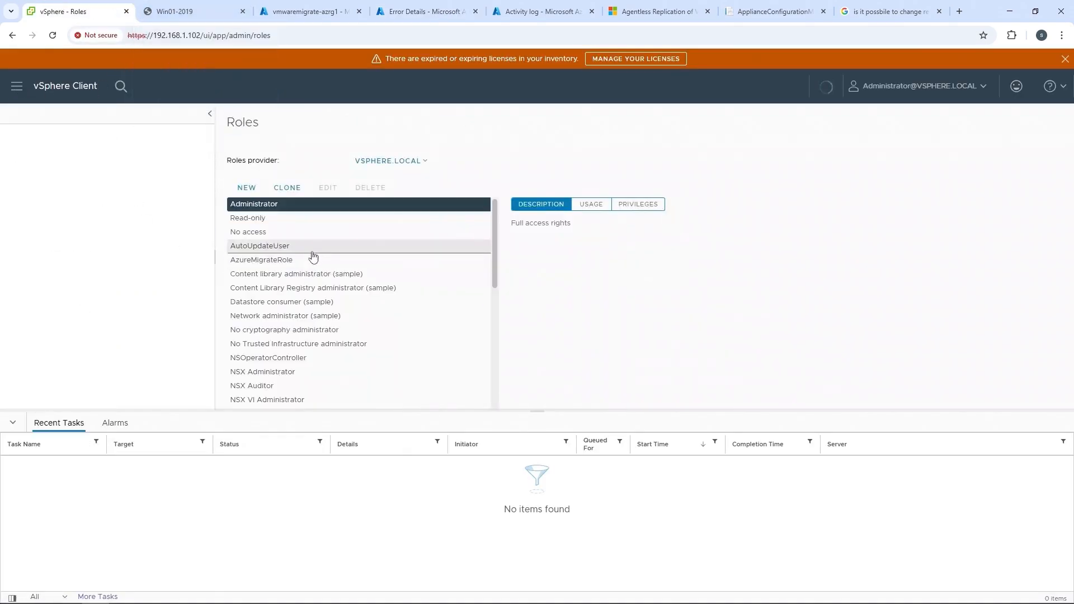
pyautogui.click(275, 258)
pyautogui.click(641, 206)
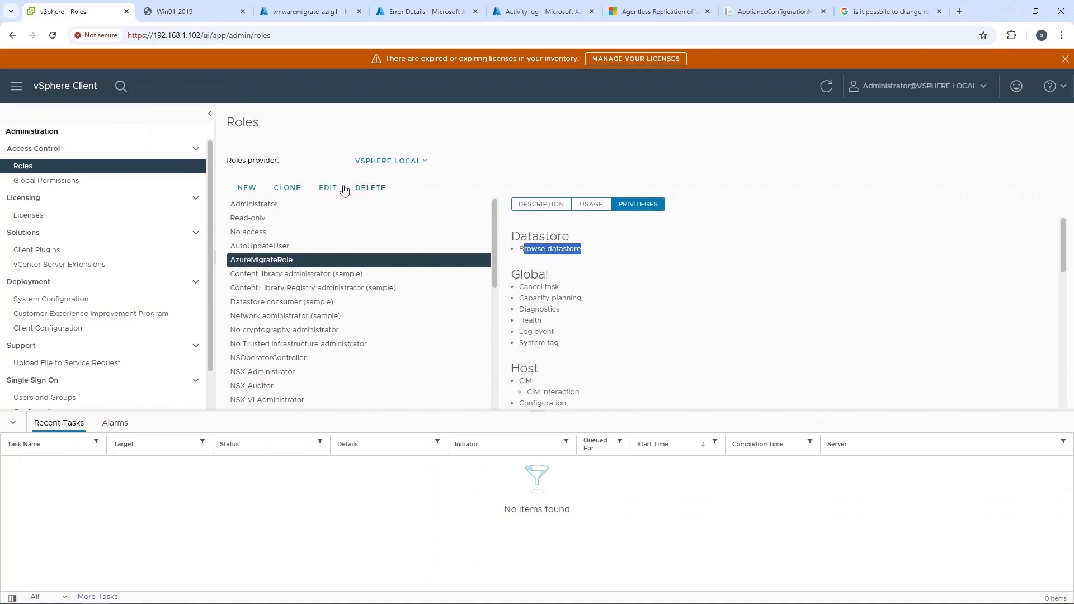
pyautogui.click(328, 187)
pyautogui.scroll(-2, 368, 355)
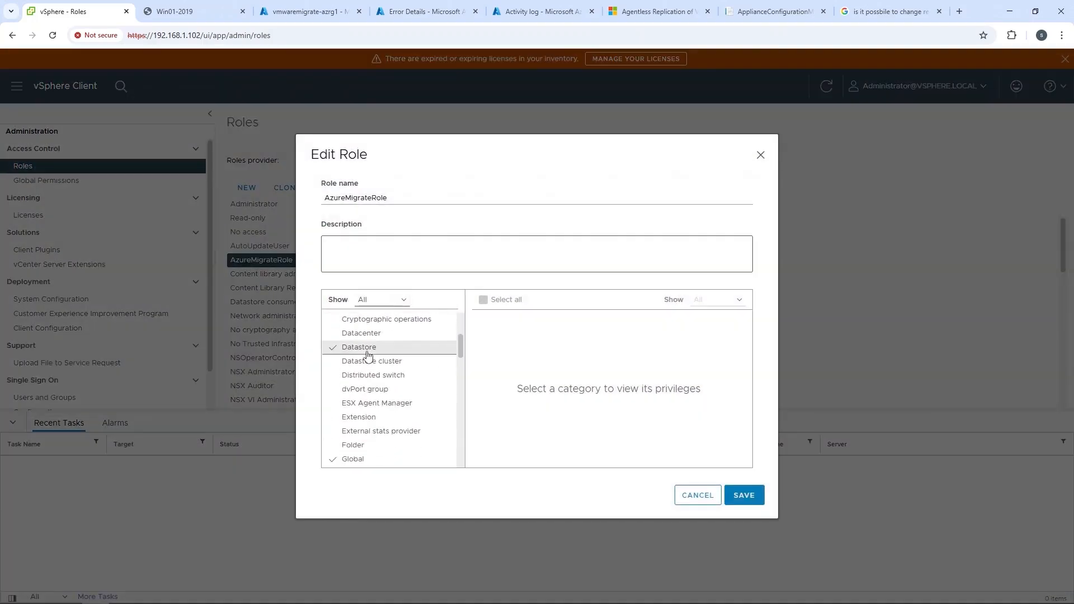
pyautogui.click(368, 352)
pyautogui.click(744, 495)
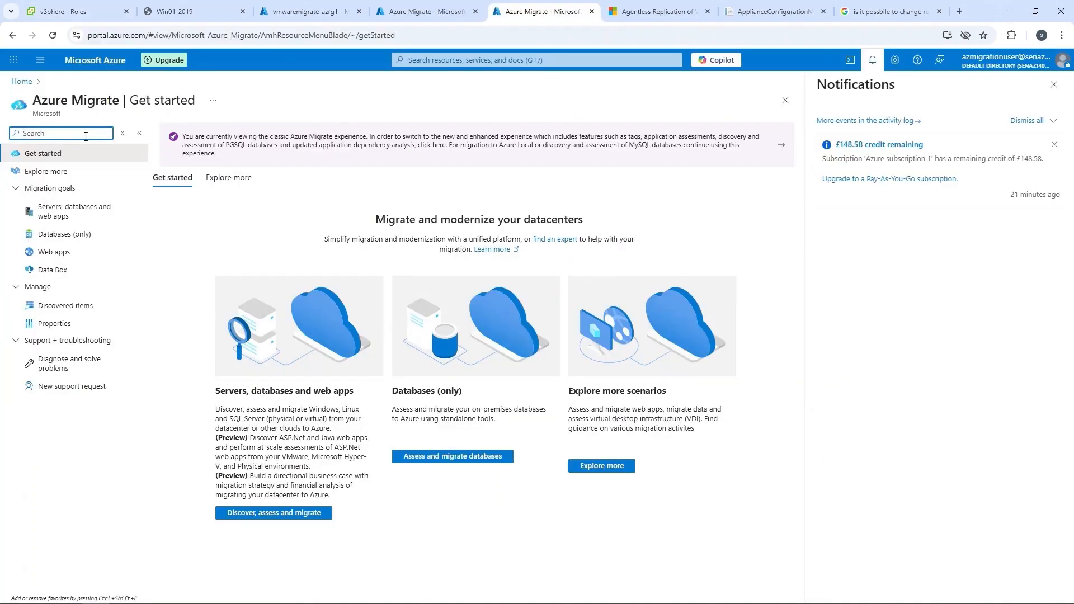
# Return to Azure Migrate, open the VMwareMigrationLab project's migration jobs, and restart the Start replication job of Win01-2019.
pyautogui.click(204, 143)
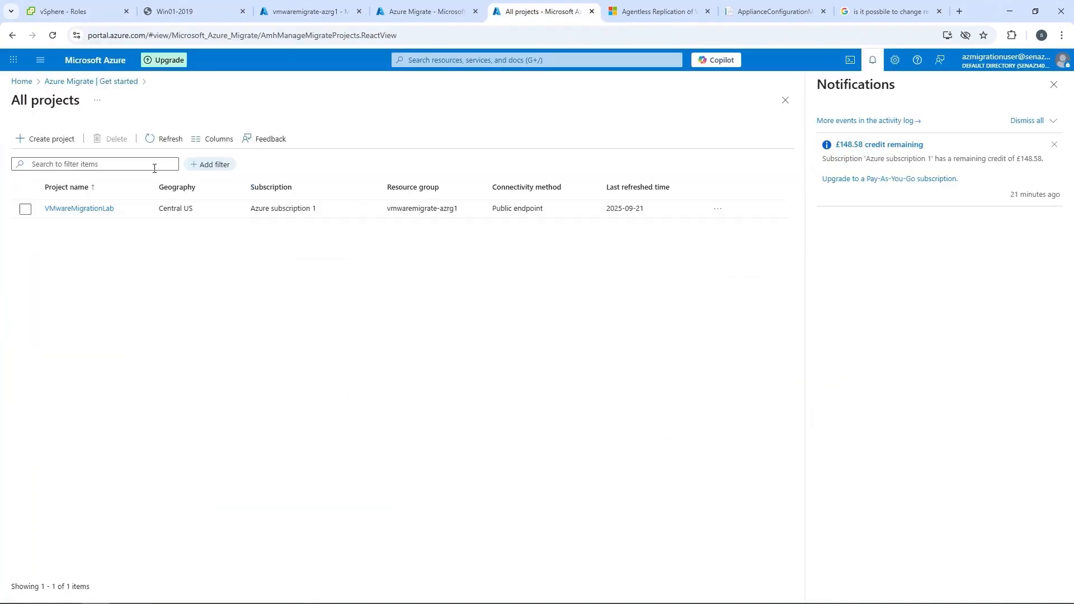
pyautogui.click(92, 209)
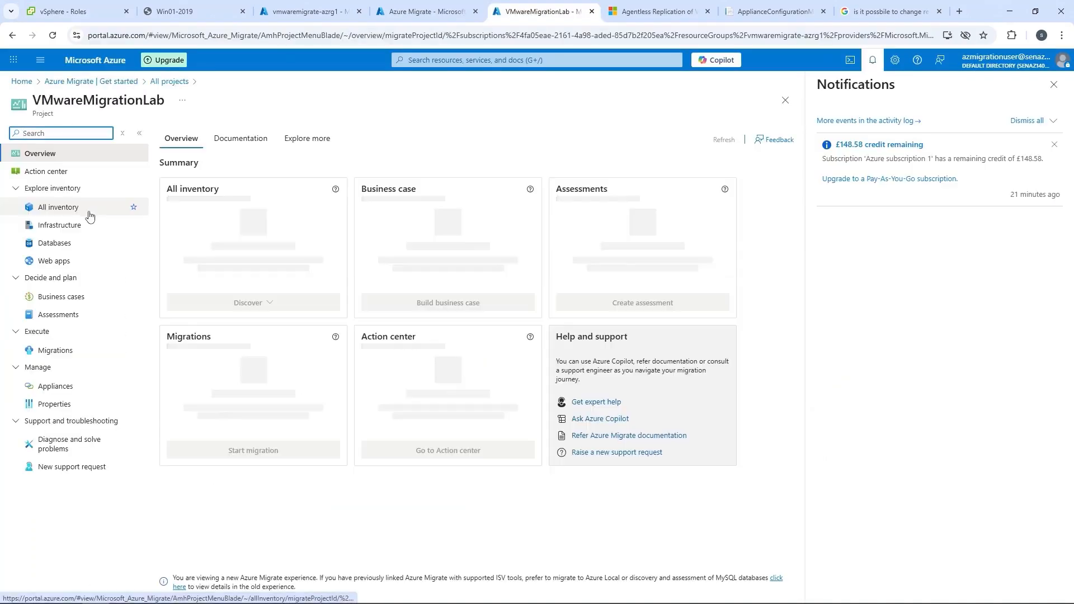
pyautogui.click(56, 351)
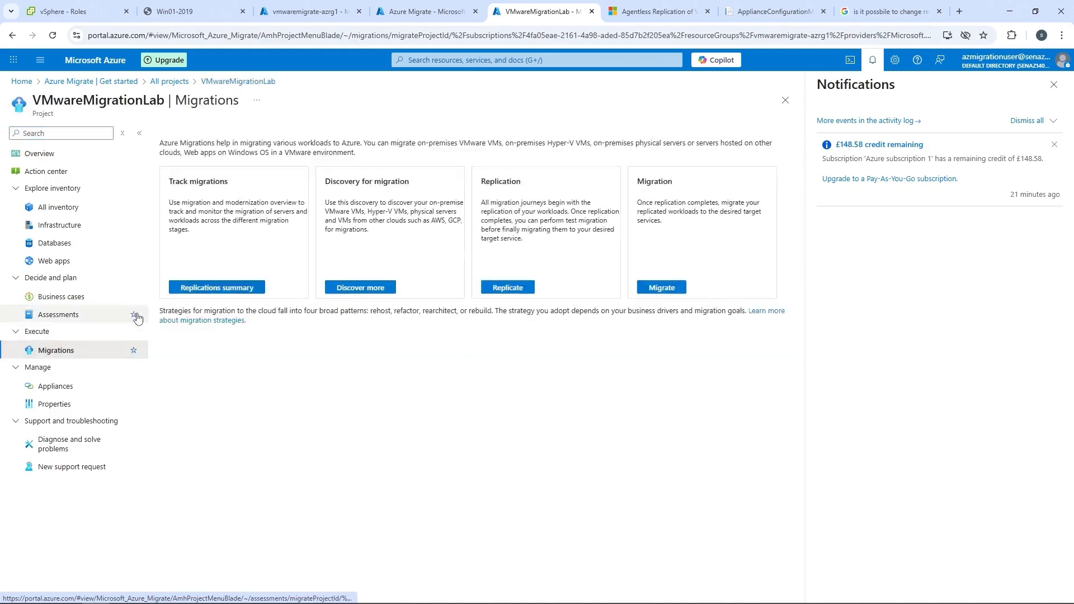
pyautogui.click(454, 311)
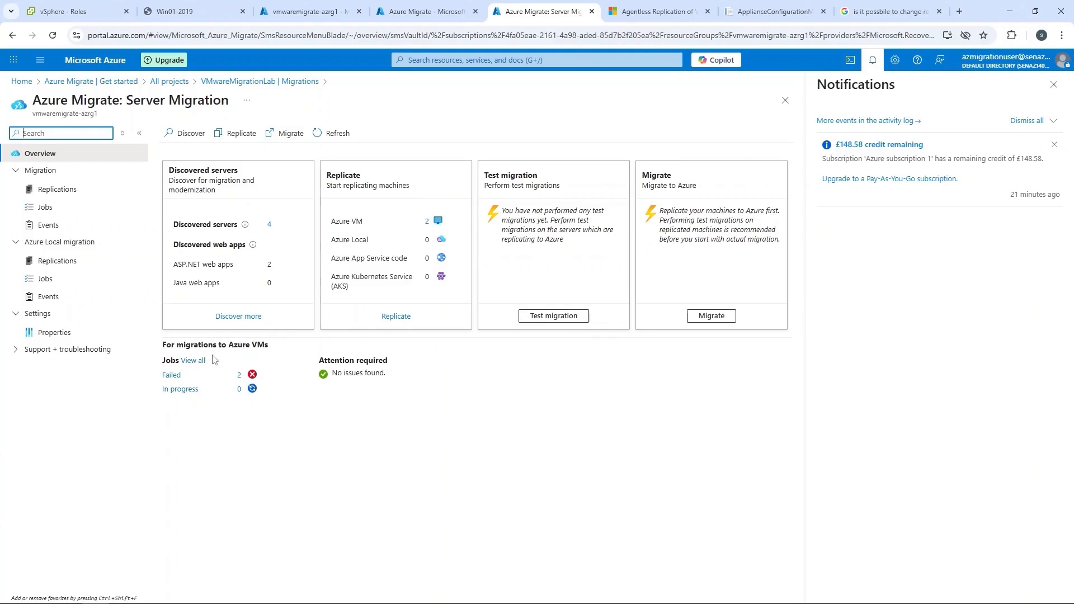
pyautogui.click(195, 361)
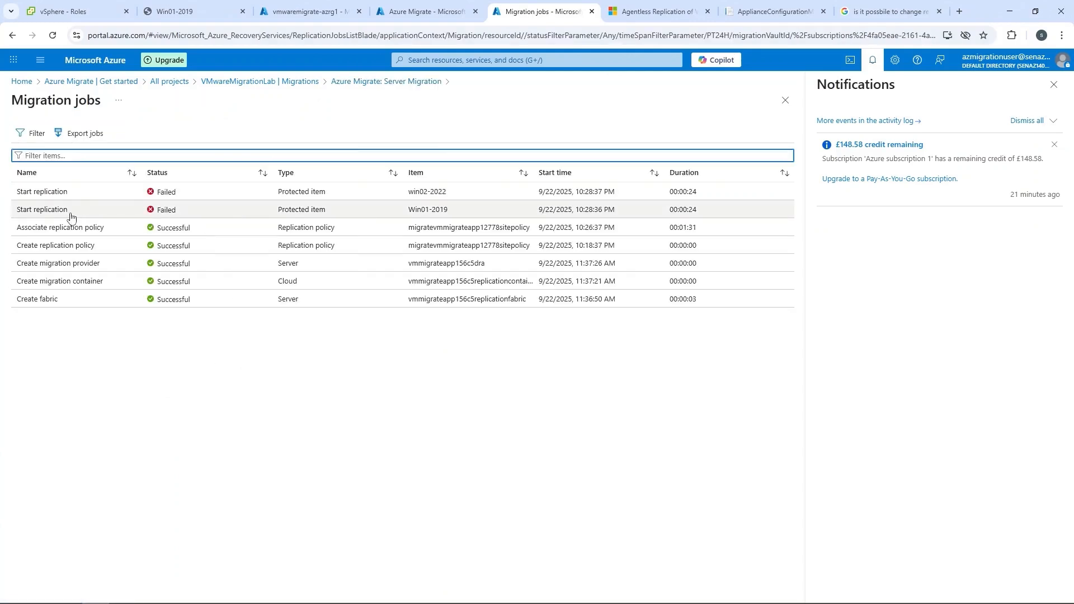
pyautogui.click(27, 215)
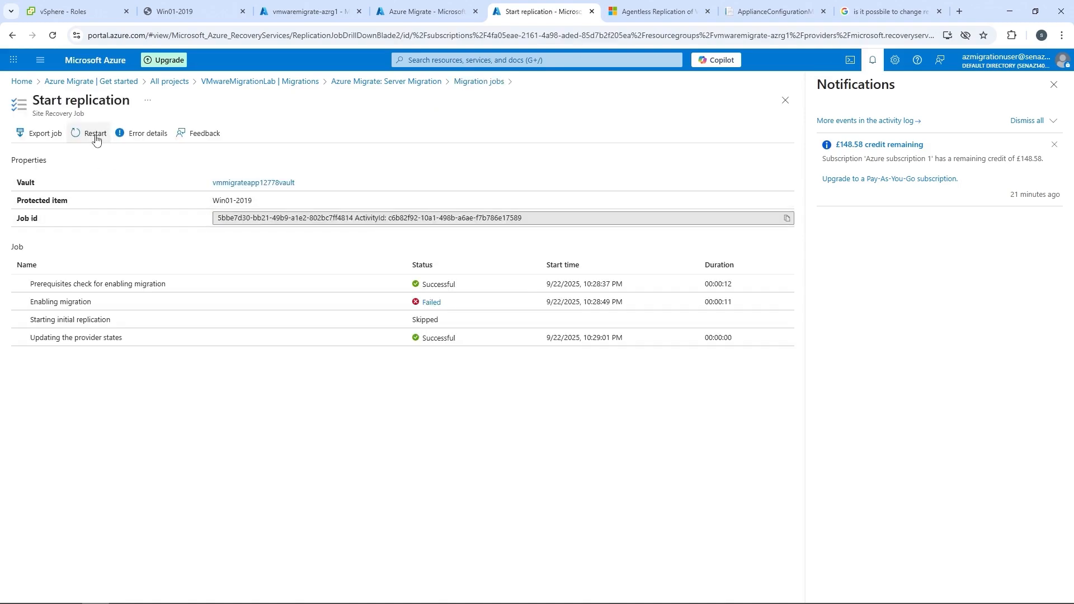
pyautogui.click(95, 139)
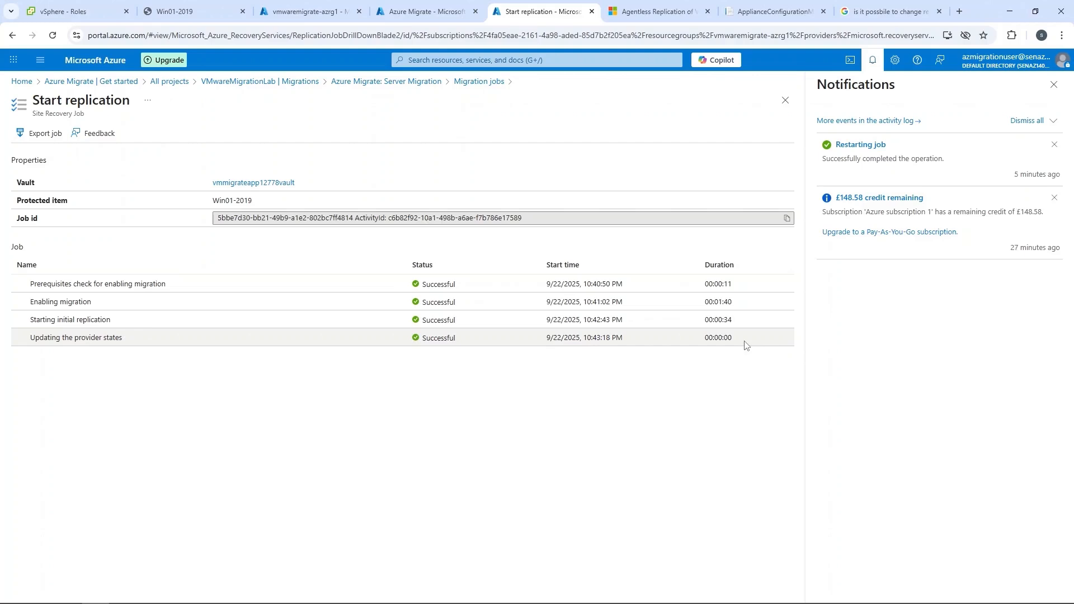
# Switch to vSphere Client and examine the snapshots of Win01-2019 and the full names of its recent tasks.
pyautogui.click(67, 11)
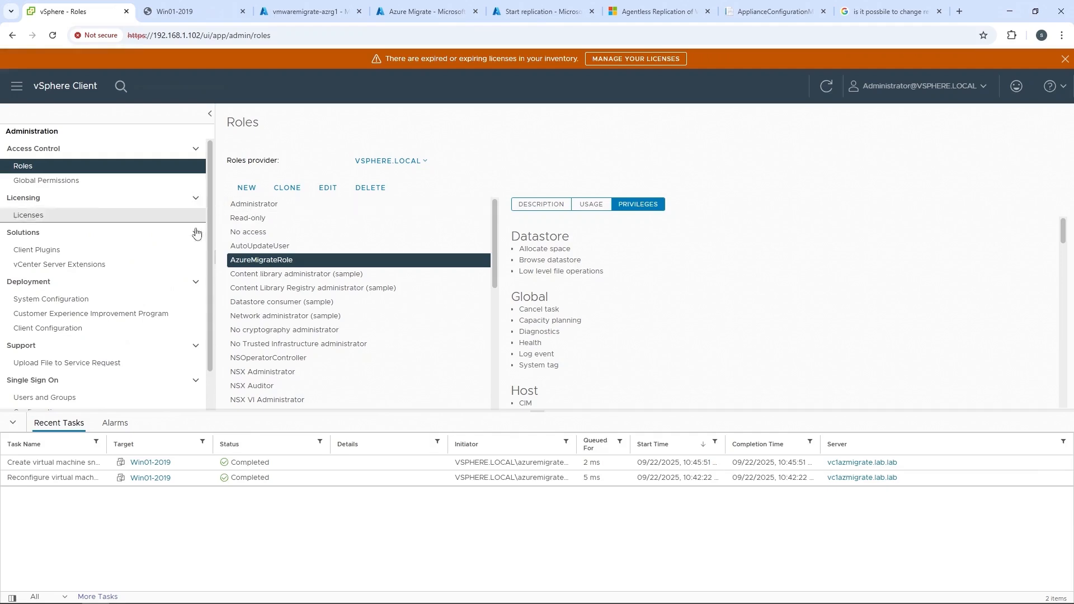
pyautogui.click(16, 86)
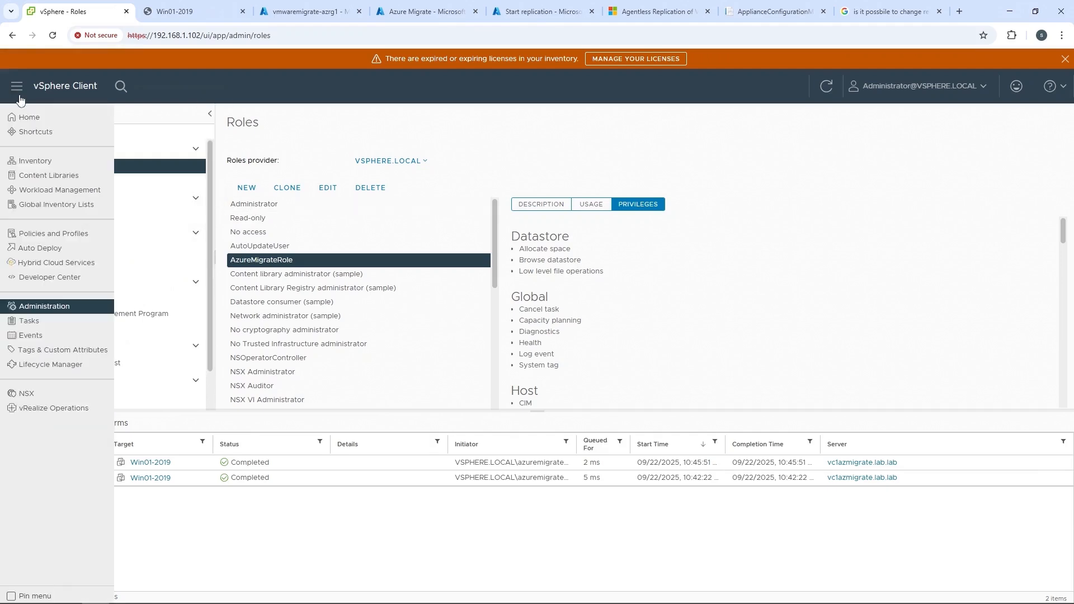
pyautogui.click(23, 166)
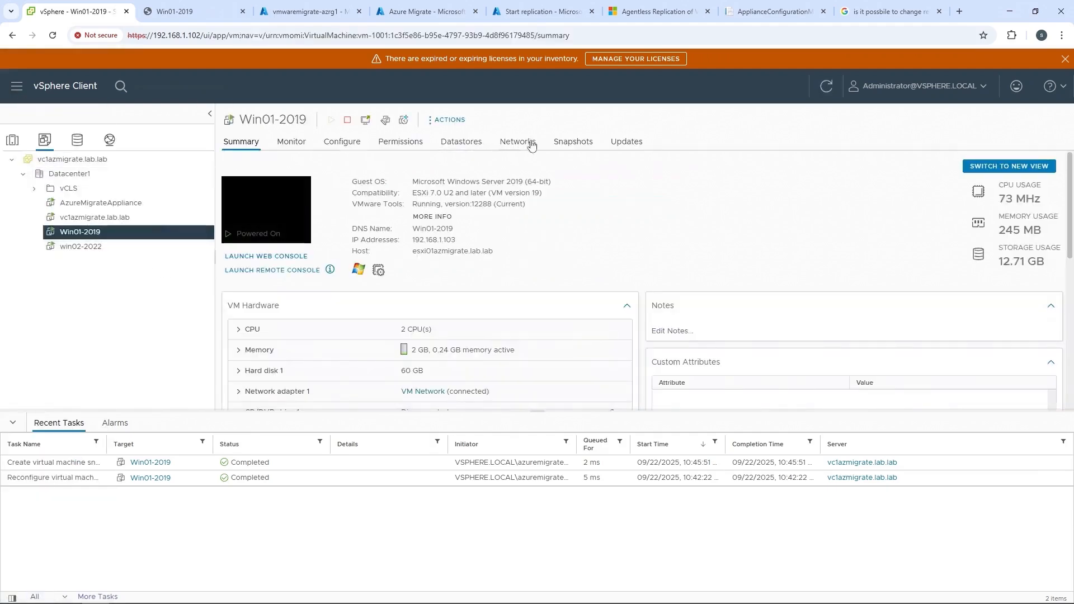
pyautogui.click(573, 142)
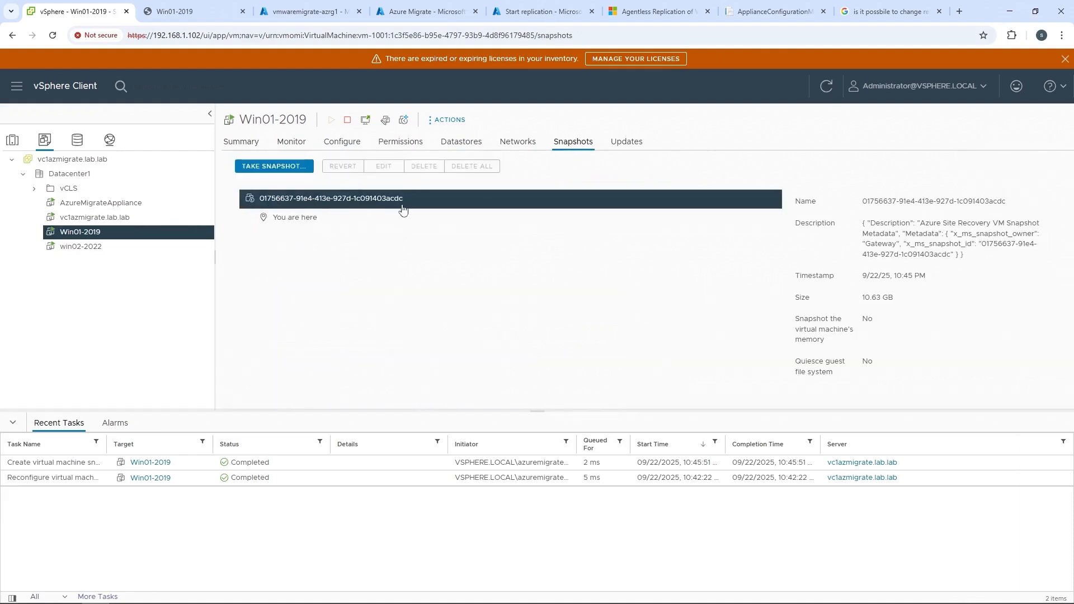
pyautogui.moveTo(106, 443); pyautogui.dragTo(202, 437)
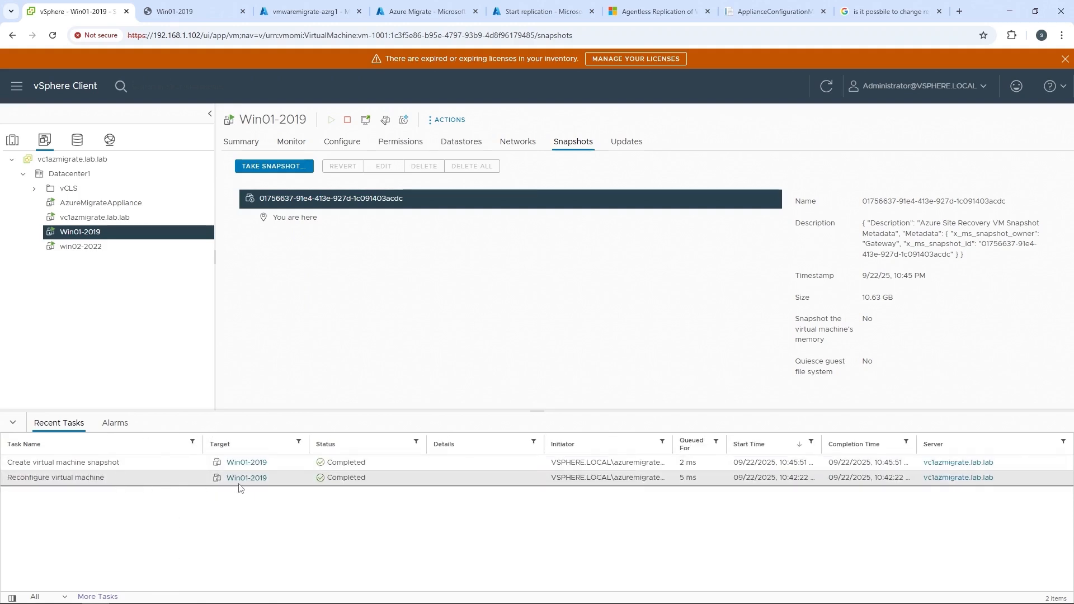
# Switch to the Azure portal and open the vmwaremigrate-azrg1 resource group to view its resources.
pyautogui.click(426, 11)
pyautogui.click(45, 173)
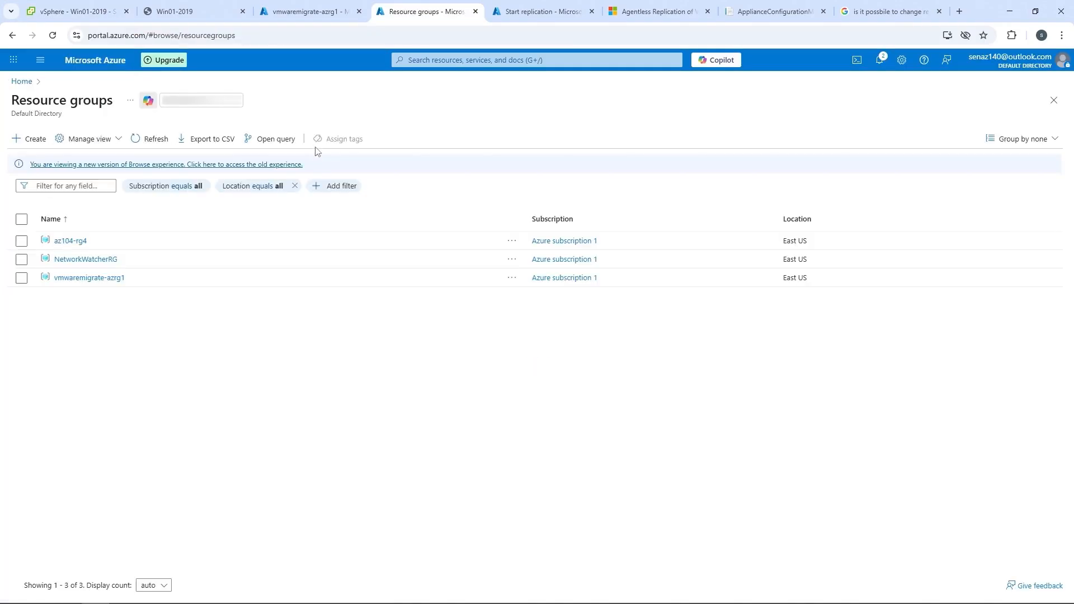
pyautogui.click(114, 278)
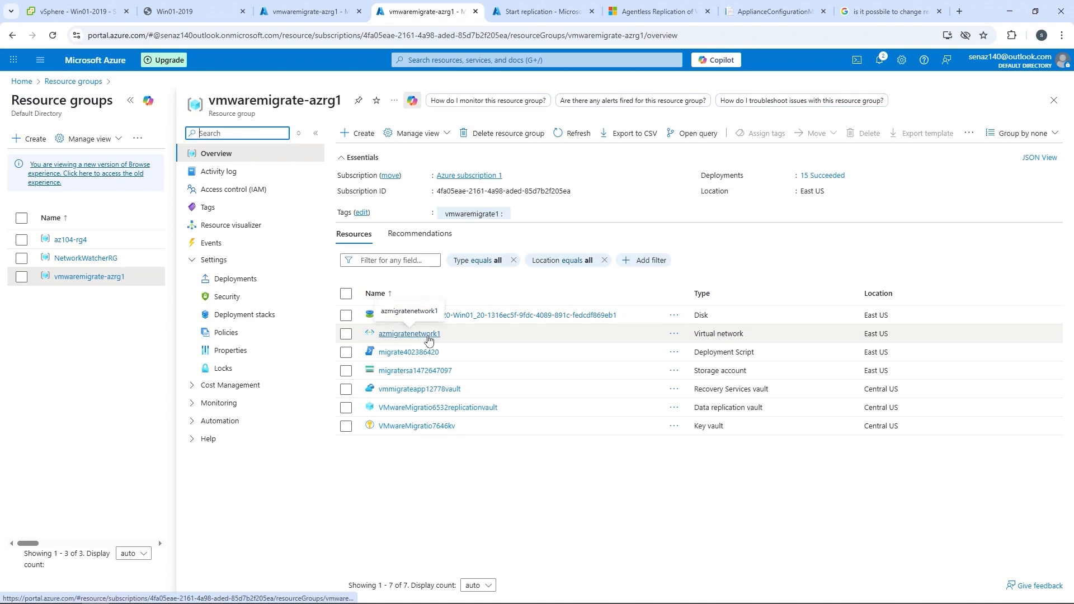
# Return to the Azure Migrate migration jobs and restart the failed Start replication job of win02-2022.
pyautogui.hotkey('ctrl', 'Tab')
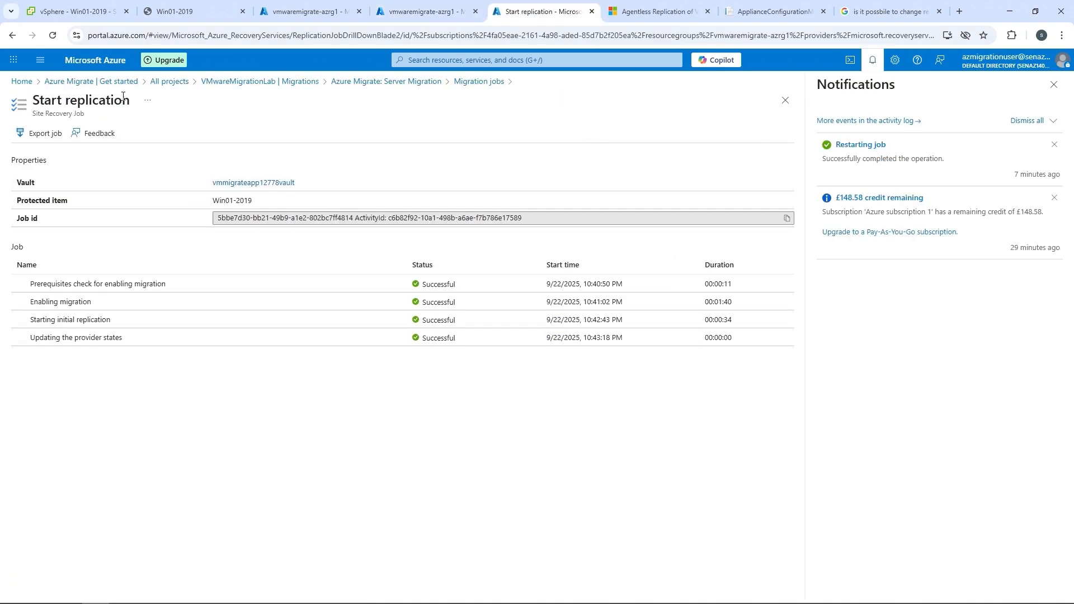
pyautogui.click(477, 82)
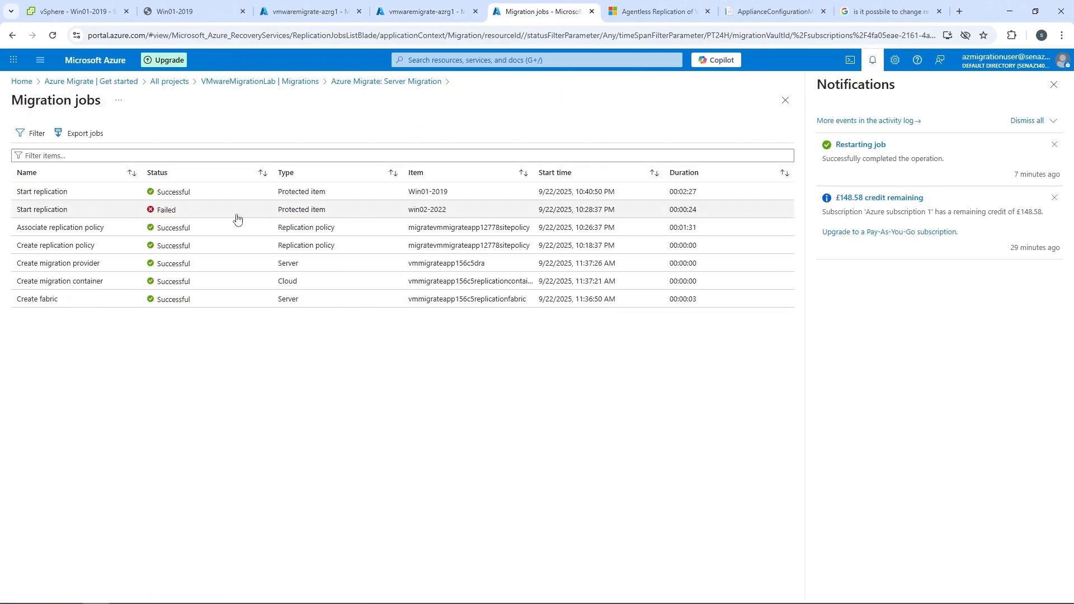
pyautogui.click(58, 213)
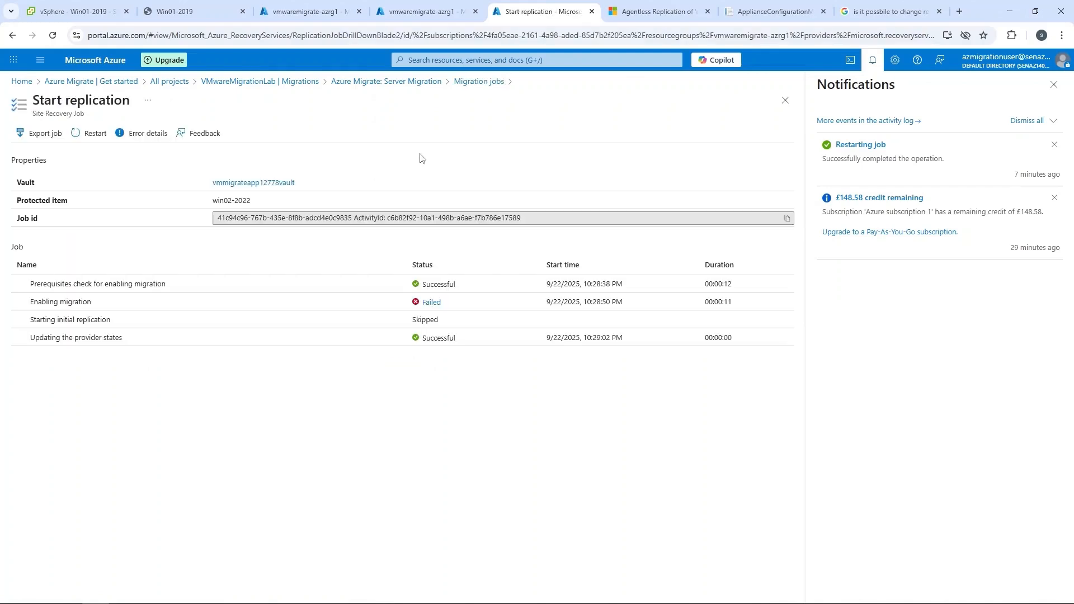
pyautogui.click(93, 138)
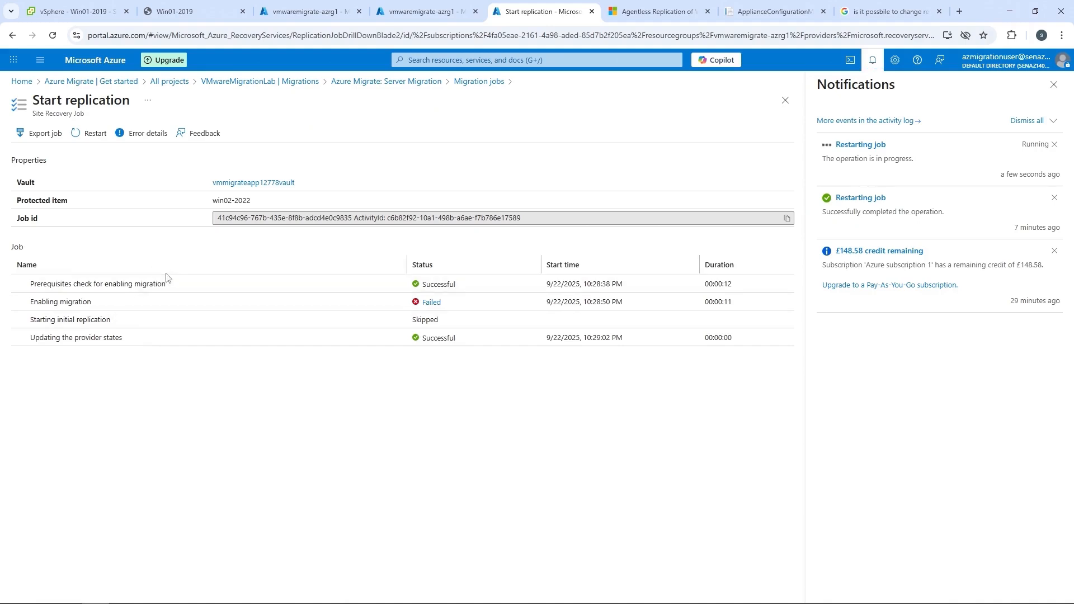
pyautogui.moveTo(253, 201); pyautogui.dragTo(213, 202)
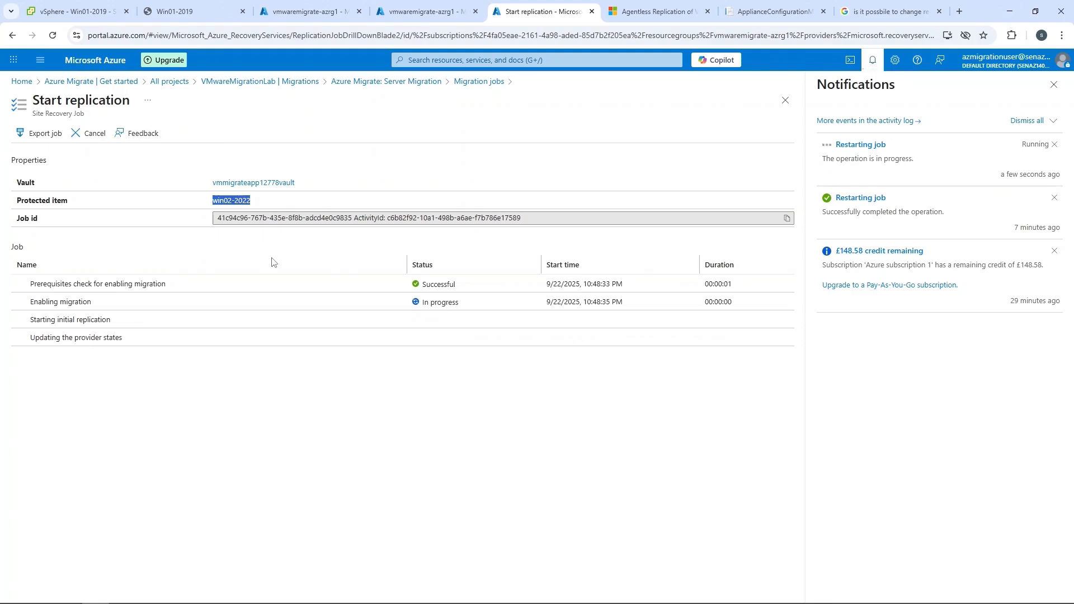
# Check win02-2022 in vSphere Client, and refresh the vmwaremigrate-azrg1 resource group in Azure to examine its disks.
pyautogui.click(77, 9)
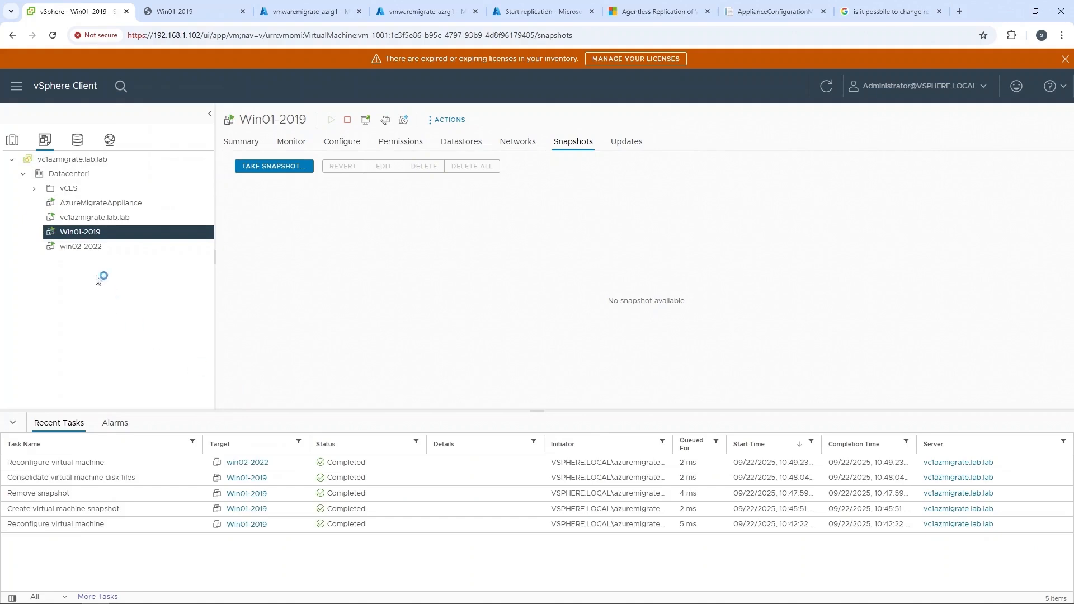
pyautogui.click(89, 248)
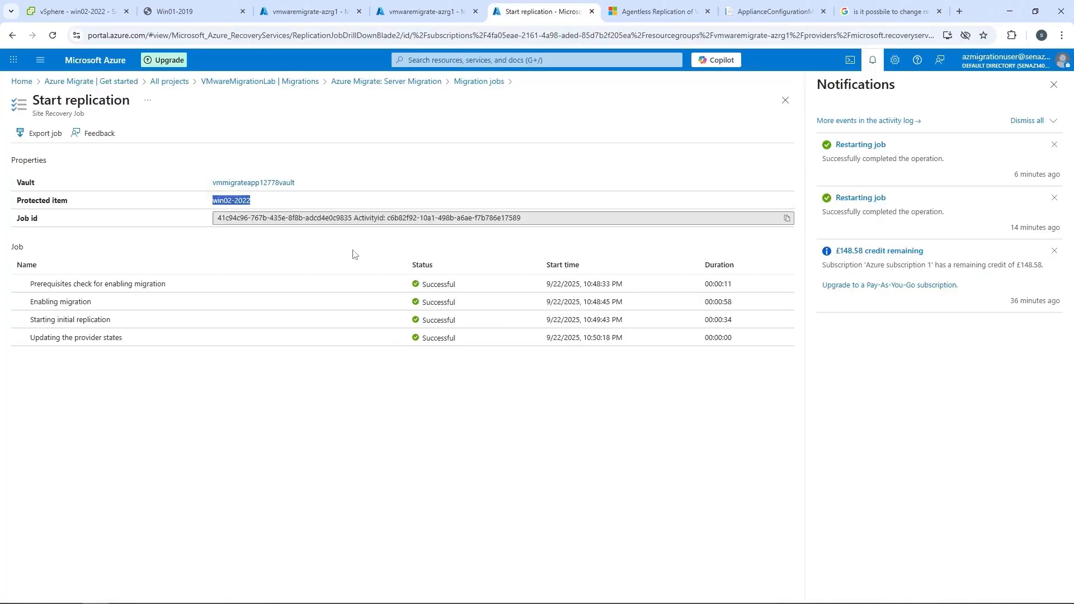
pyautogui.click(315, 5)
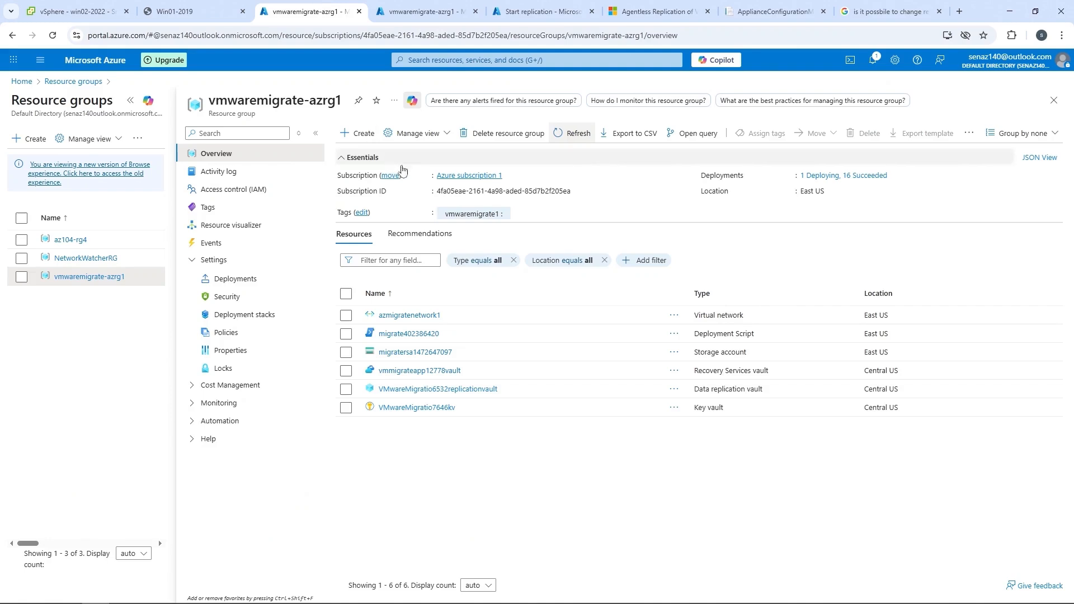
pyautogui.click(570, 136)
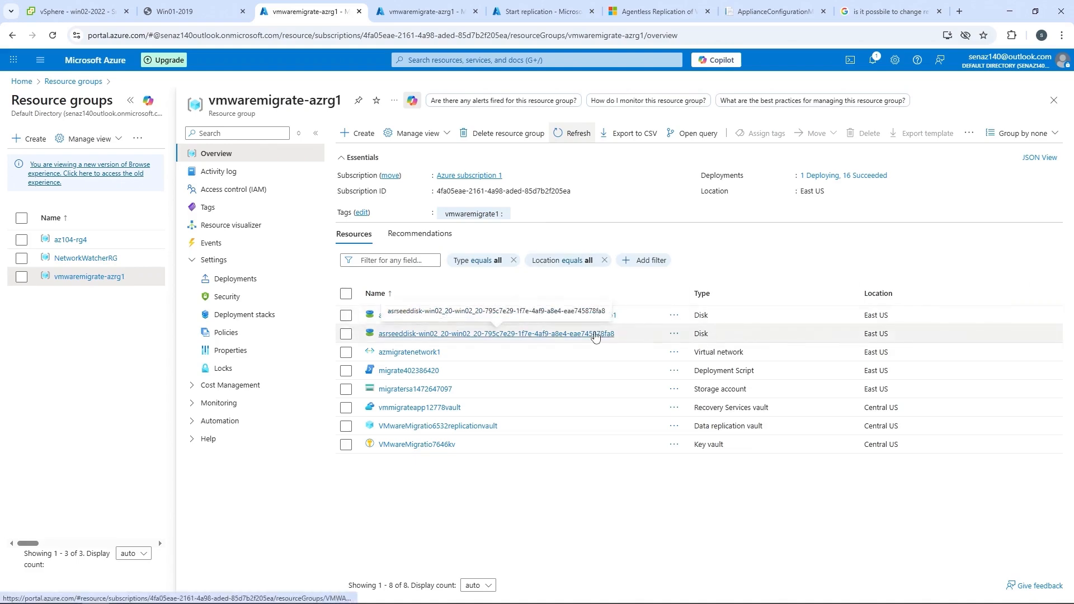
# Review the server migration jobs and replications in Azure Migrate, including the replication health of Win01-2019 and the win02-2022 entry.
pyautogui.click(540, 12)
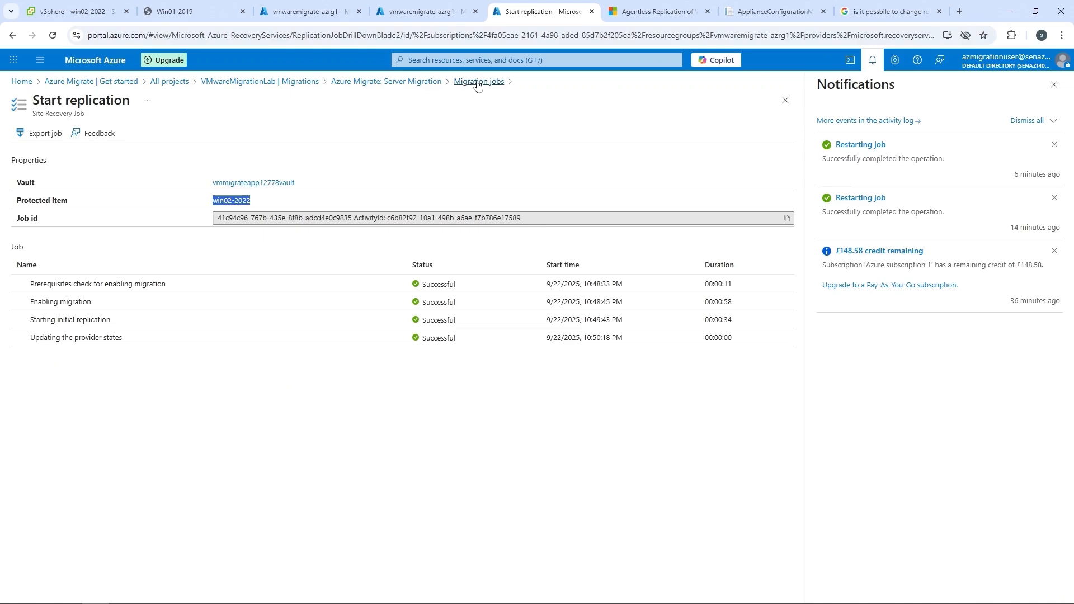
pyautogui.click(480, 82)
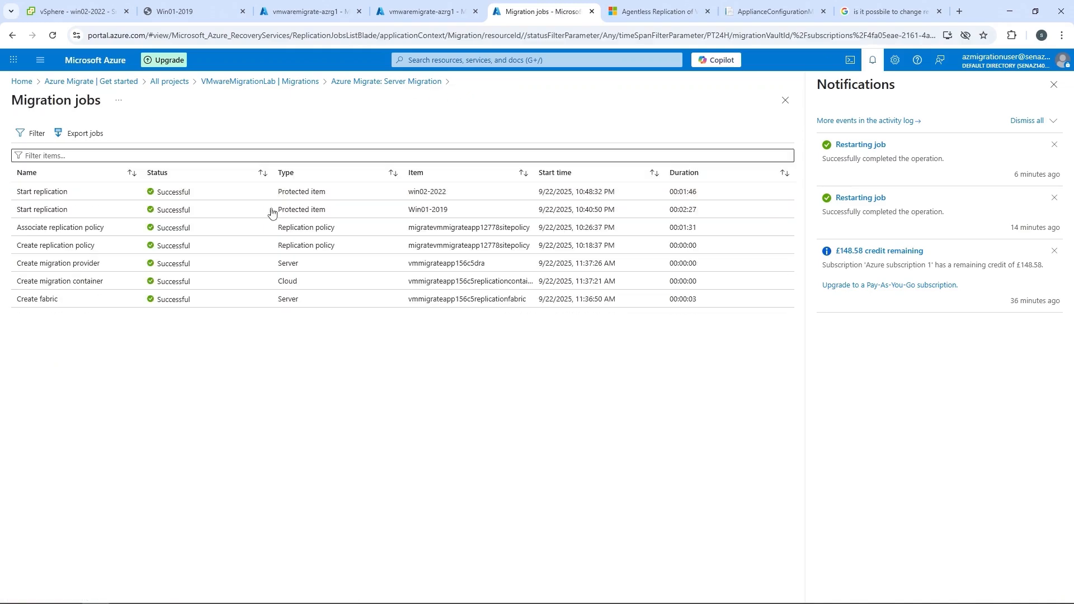
pyautogui.click(417, 82)
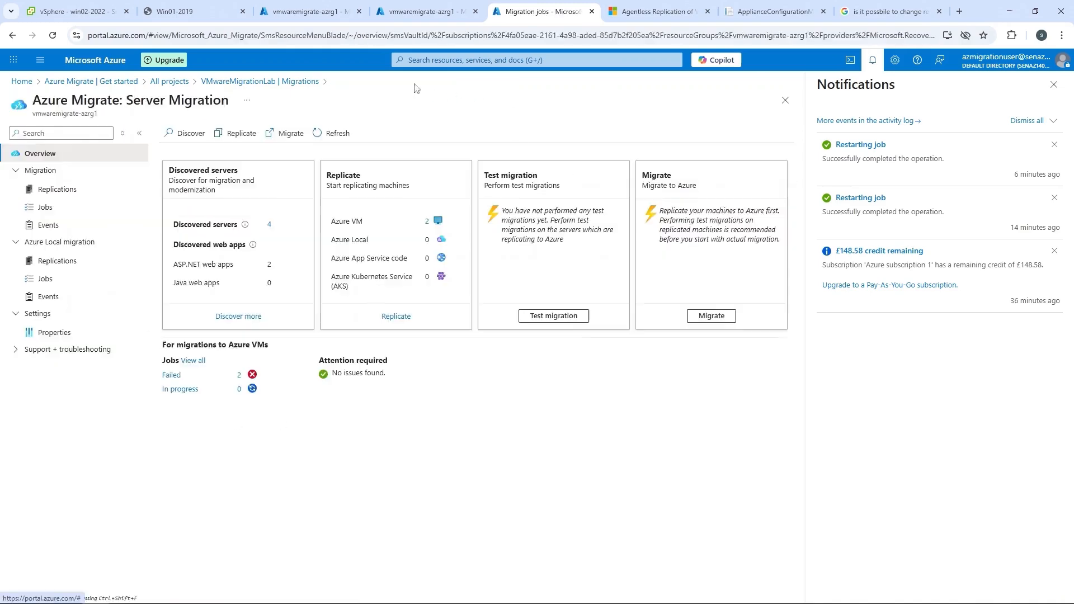
pyautogui.click(53, 207)
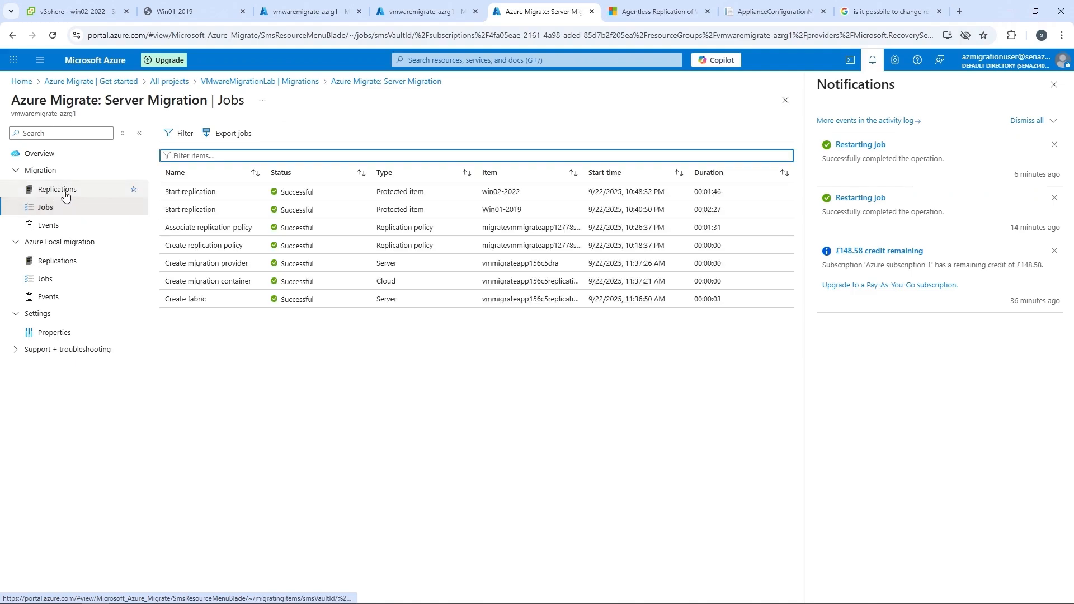
pyautogui.click(65, 192)
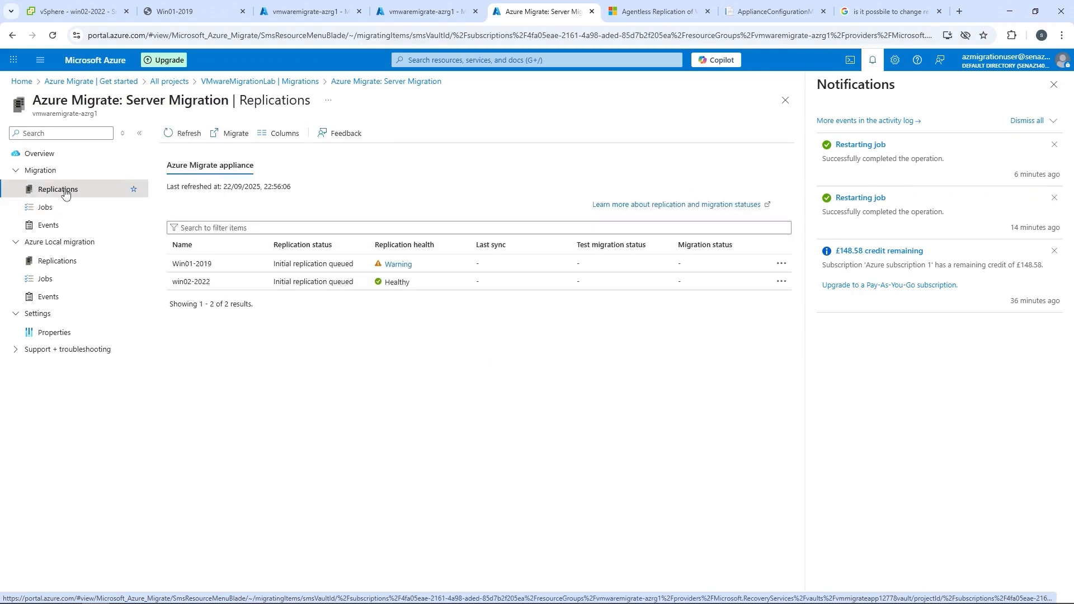
pyautogui.click(396, 267)
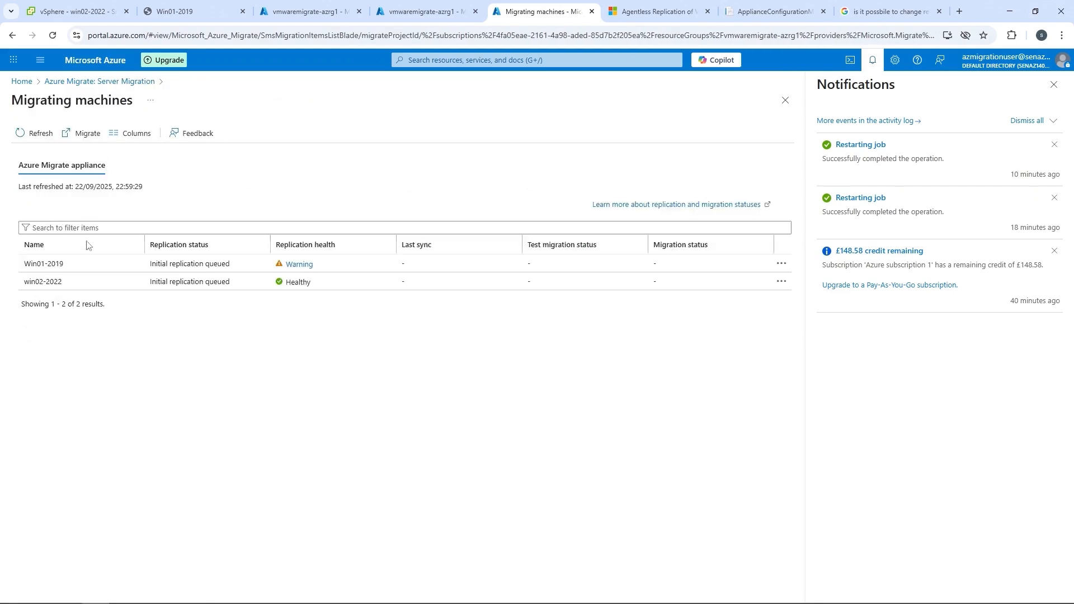
pyautogui.click(63, 283)
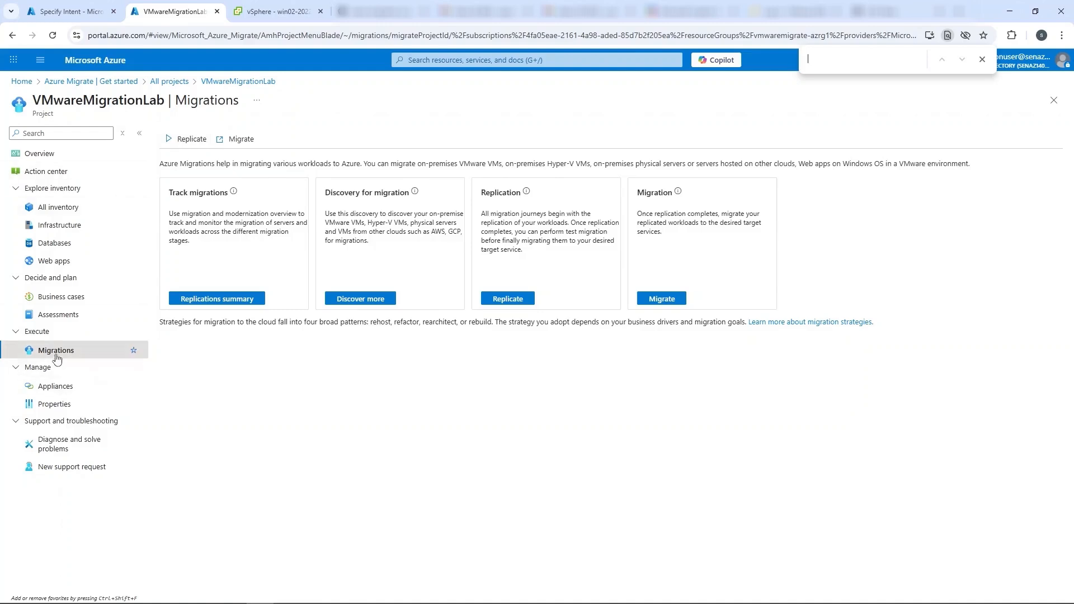
# Check both machines' status in the VMwareMigrationLab replications and open Win01-2019 to examine its migration status and events.
pyautogui.click(222, 301)
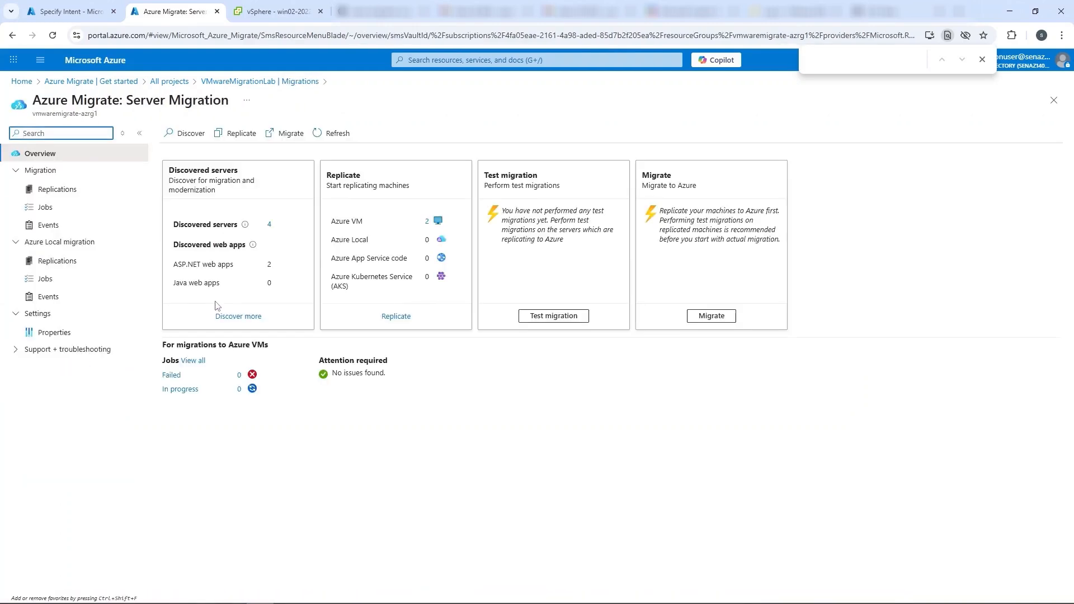
pyautogui.click(55, 190)
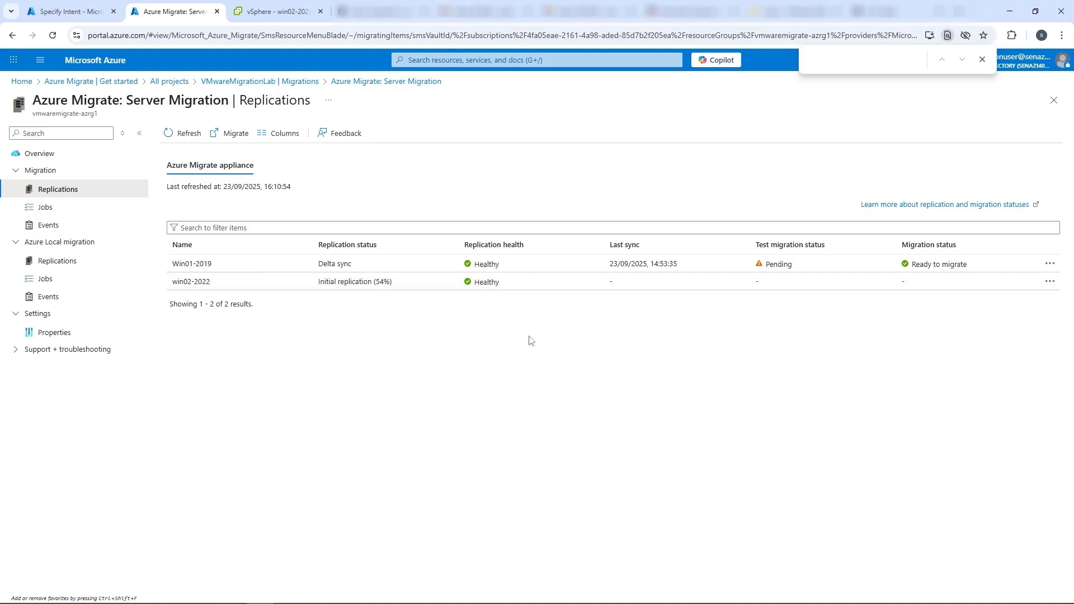
pyautogui.moveTo(403, 283); pyautogui.dragTo(321, 283)
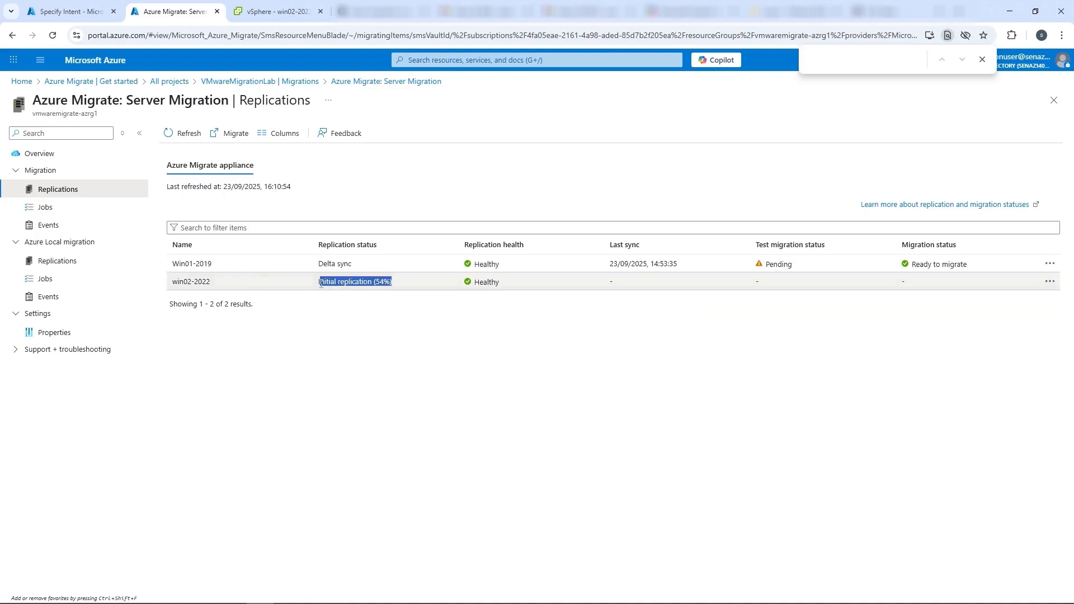
pyautogui.click(347, 270)
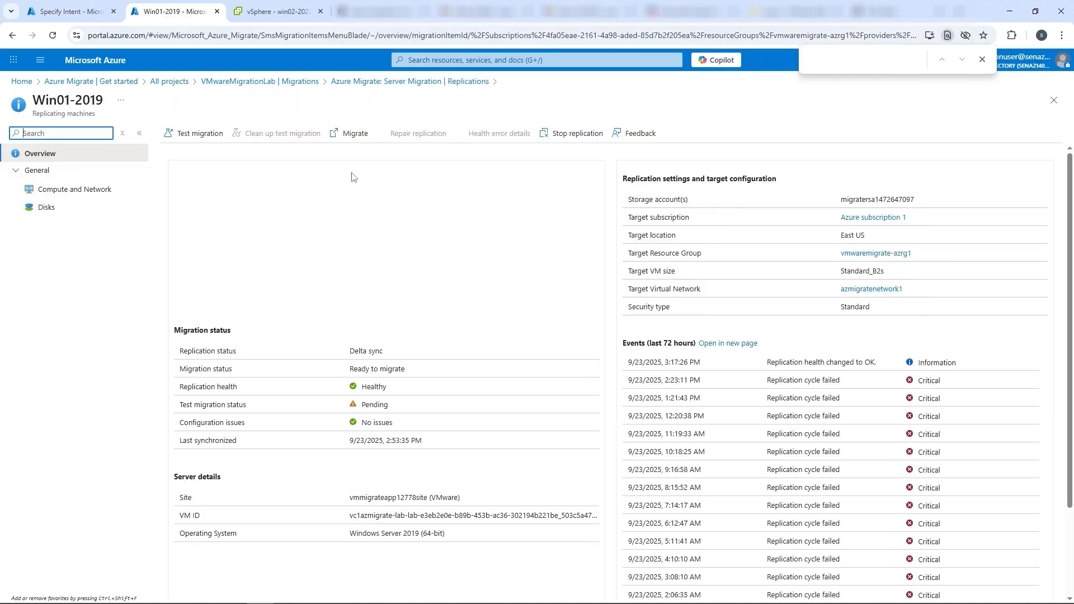
pyautogui.moveTo(415, 373); pyautogui.dragTo(337, 371)
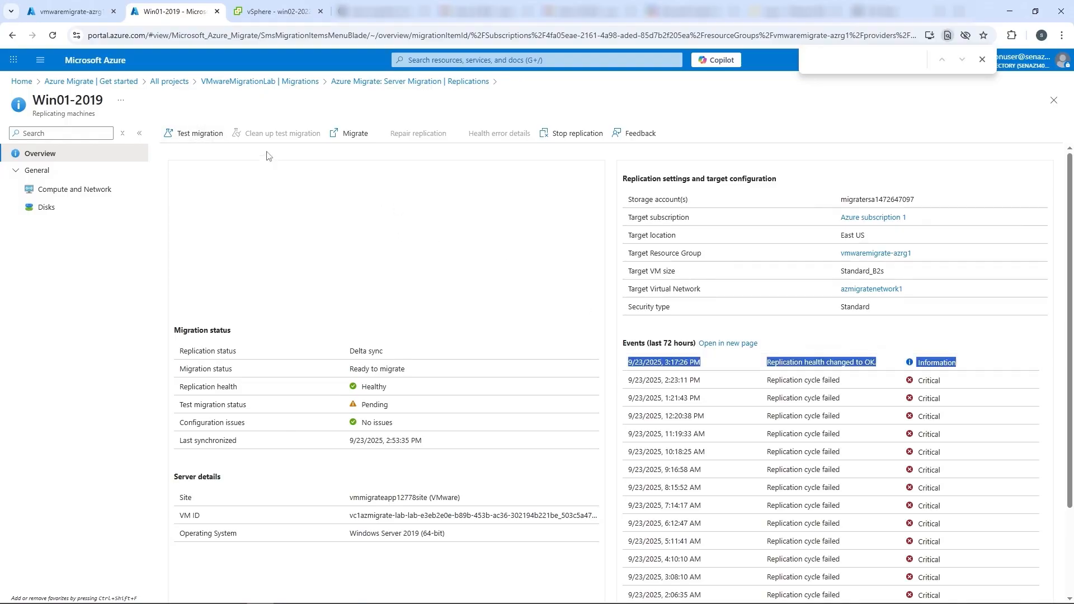
# Open the Test migration settings of Win01-2019 and select azmigratenetwork1 as the virtual network.
pyautogui.click(196, 134)
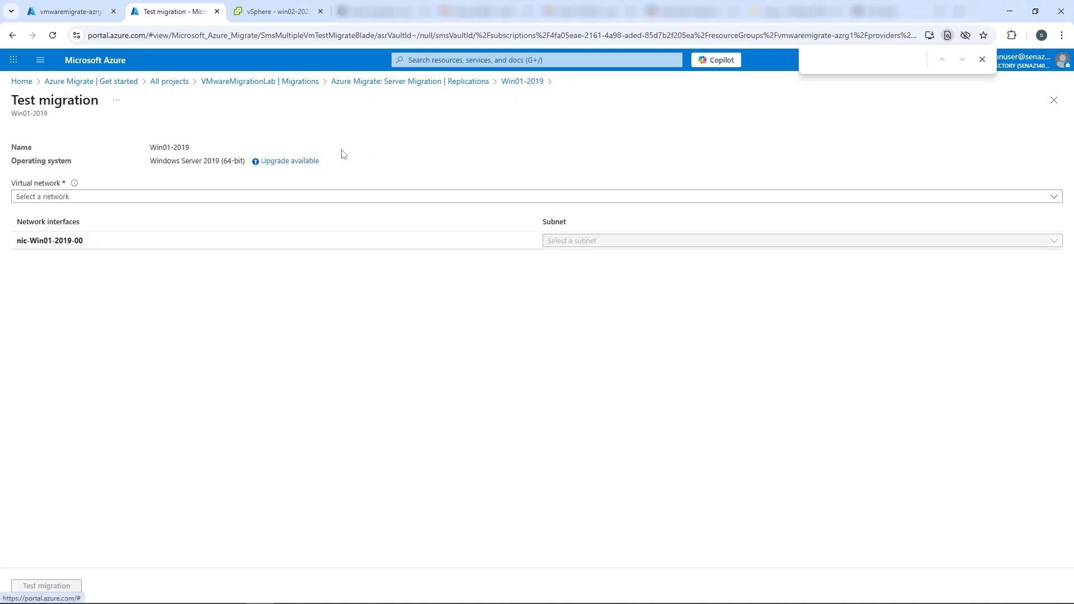
pyautogui.click(42, 199)
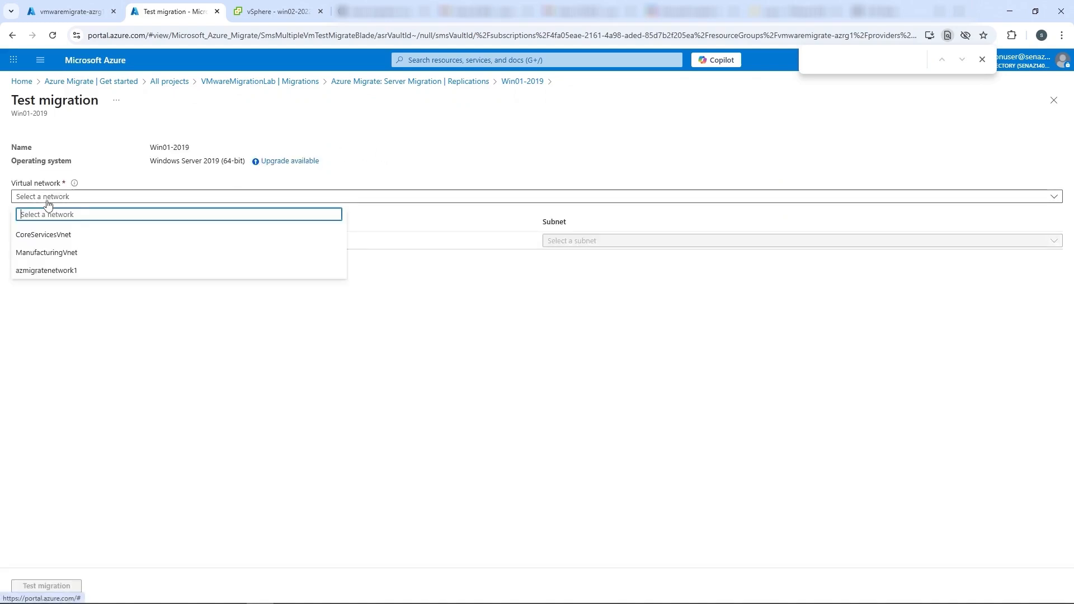
pyautogui.click(56, 271)
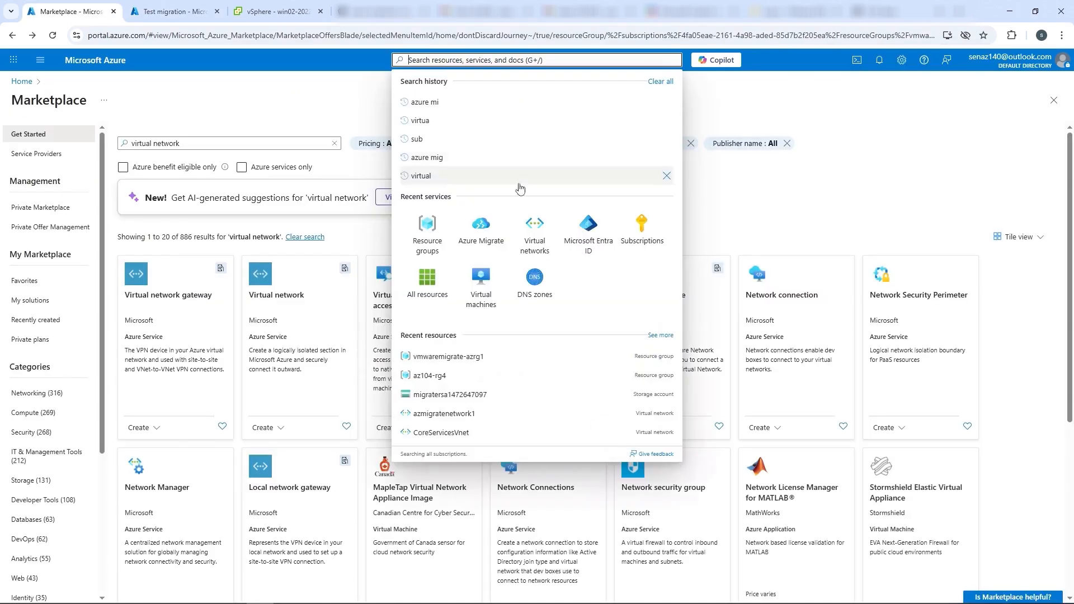
# Start a virtual network named TestmigrationNW in resource group vmwaremigrate-azrg1, region East US, leaving the optional security services disabled.
pyautogui.click(531, 239)
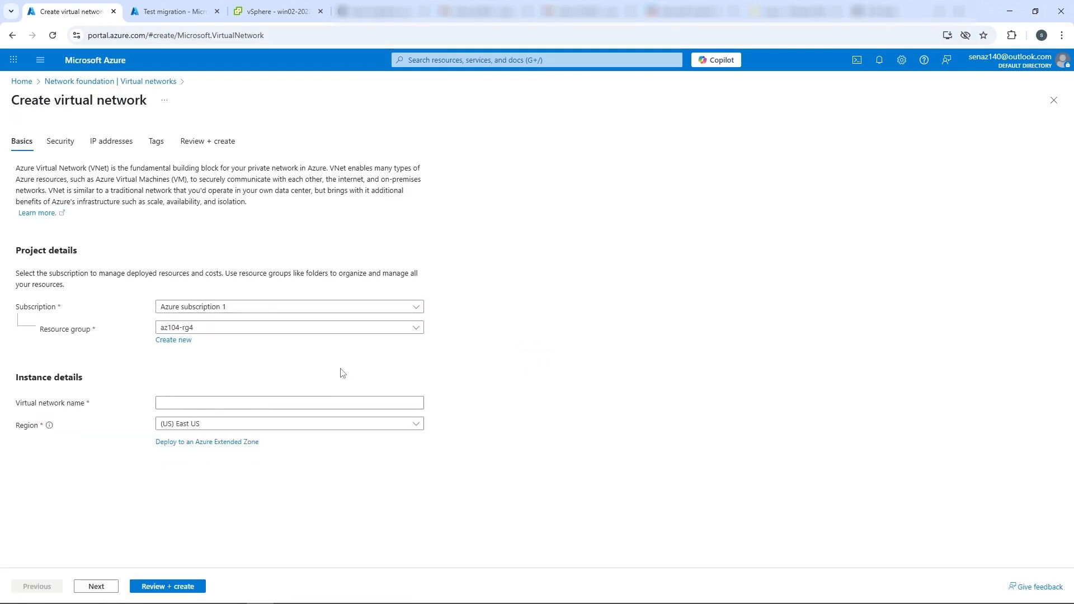
pyautogui.click(181, 399)
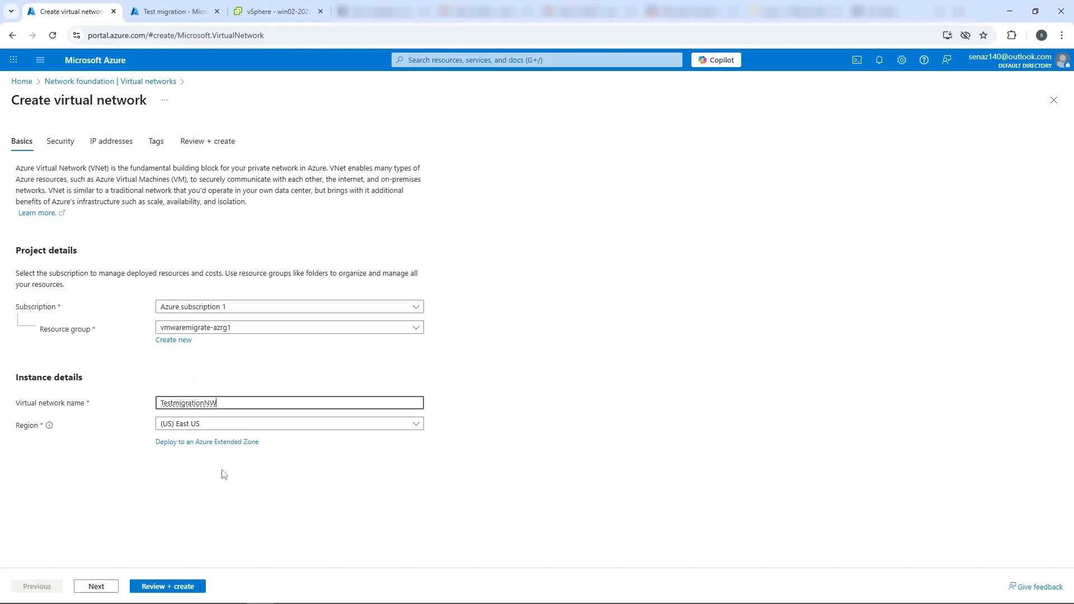
pyautogui.click(96, 586)
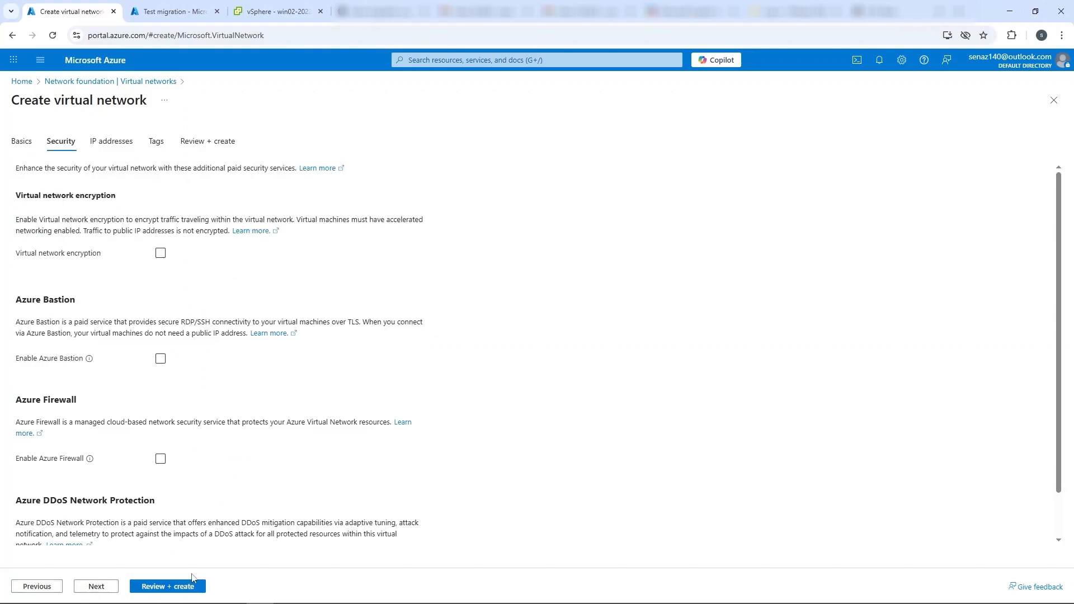
pyautogui.scroll(-2, 143, 432)
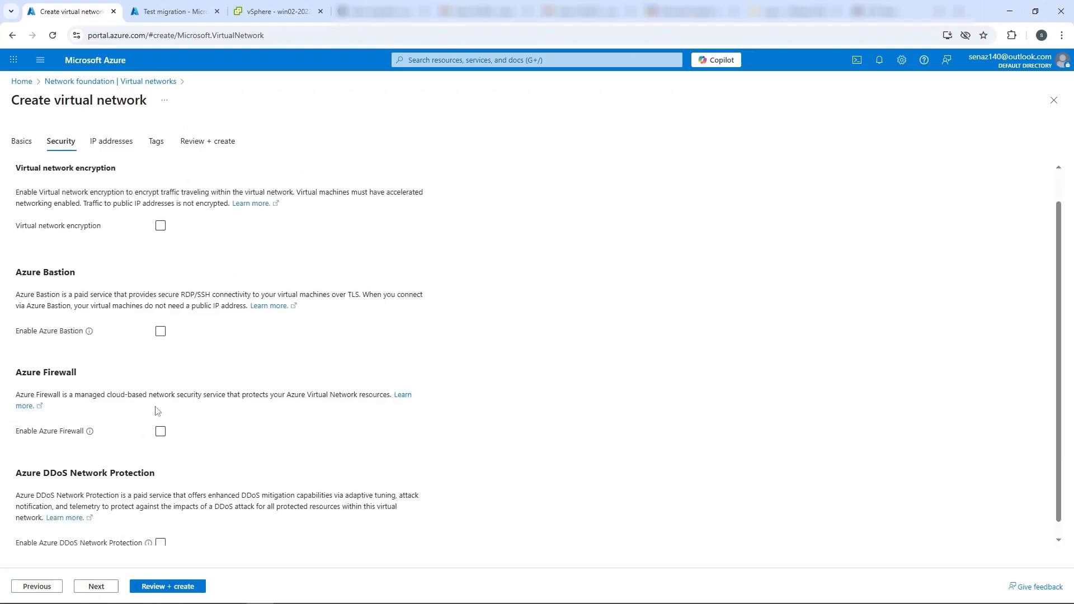
pyautogui.click(92, 589)
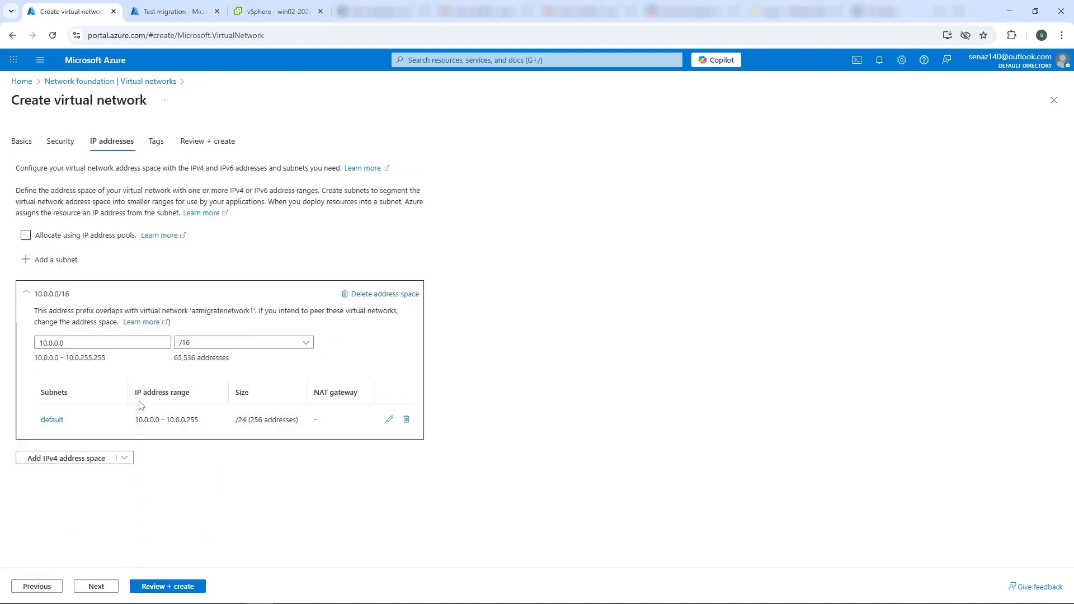
# Rename the default subnet Testmigrationsubnet with starting address 10.0.2.0, keep the 10.0.0.0/16 address space, and create the virtual network.
pyautogui.click(208, 349)
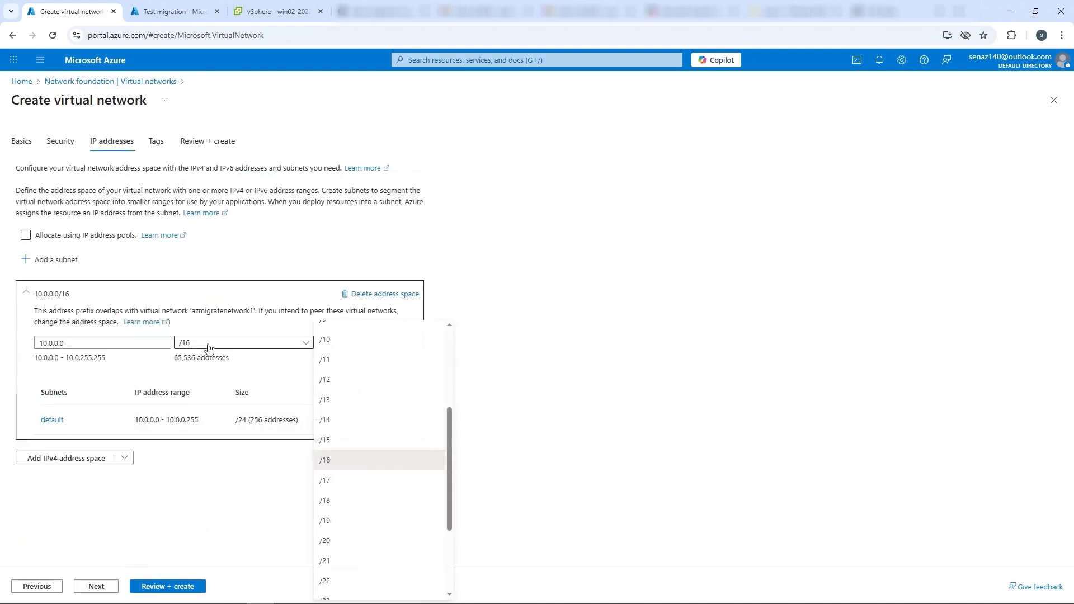
pyautogui.click(208, 349)
pyautogui.click(389, 420)
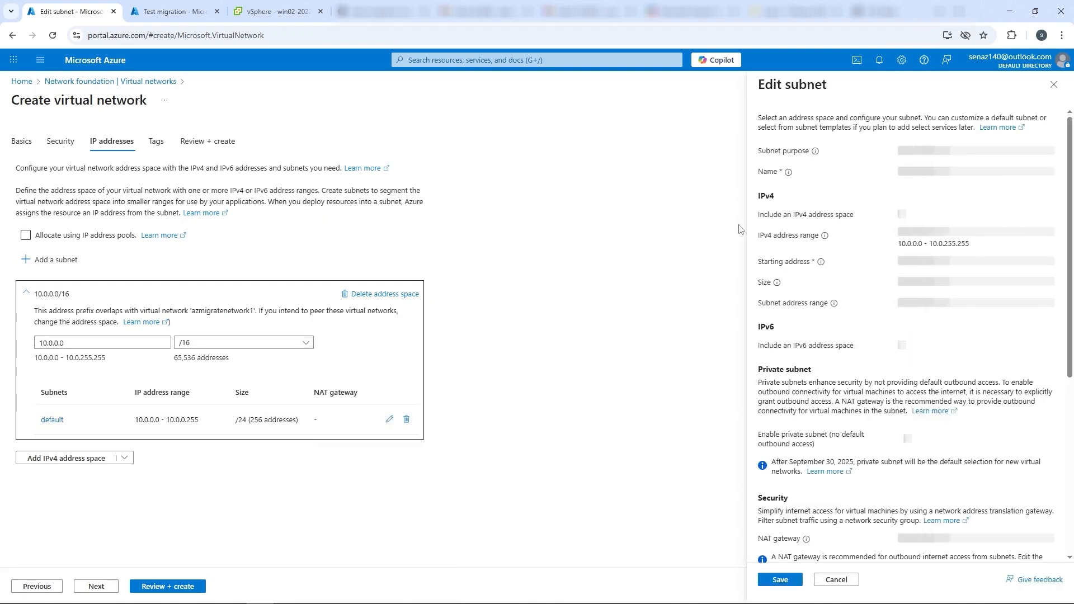
pyautogui.doubleClick(890, 172)
pyautogui.write('Y')
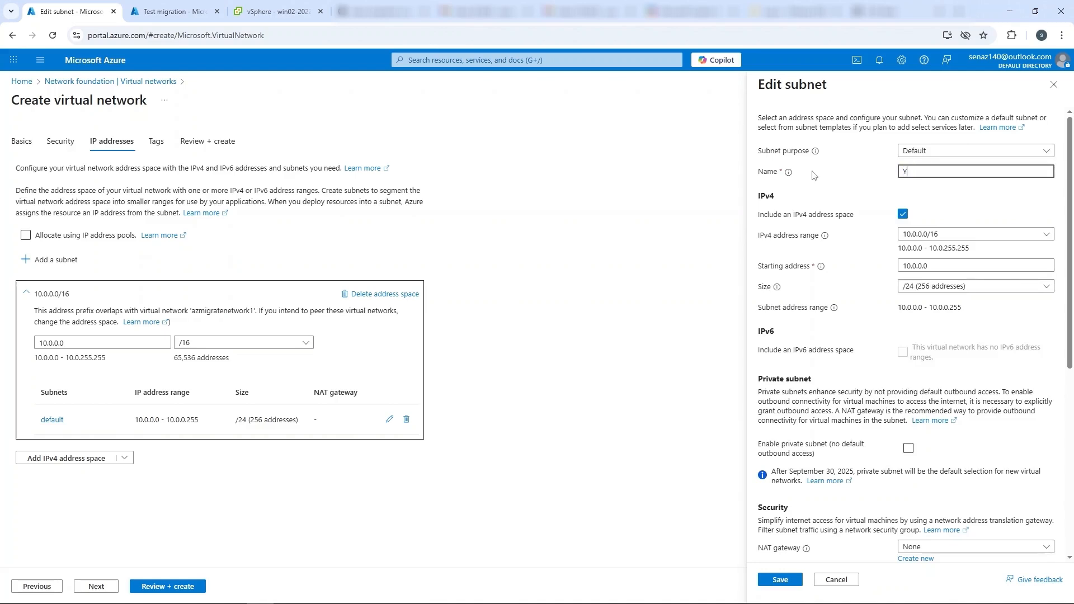
pyautogui.press('BackSpace')
pyautogui.write('Testmigrationsubnet')
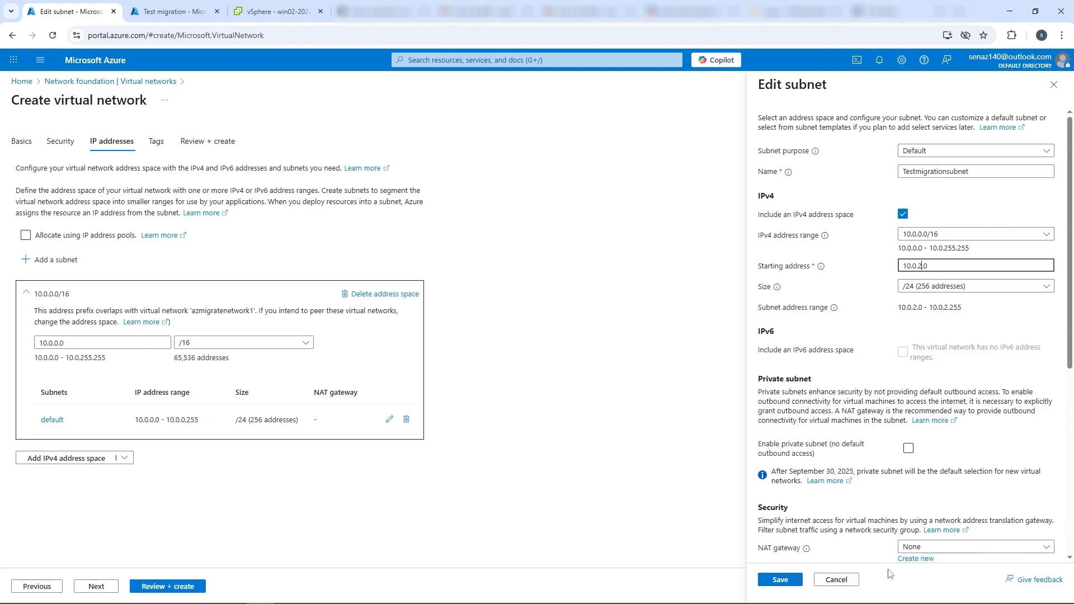
pyautogui.click(791, 583)
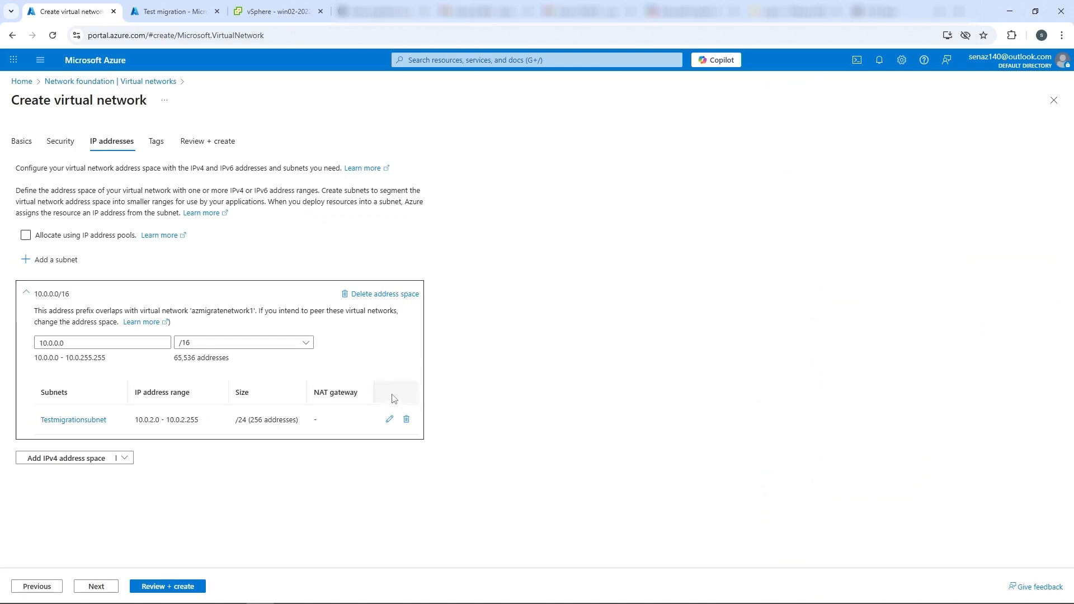
pyautogui.click(193, 587)
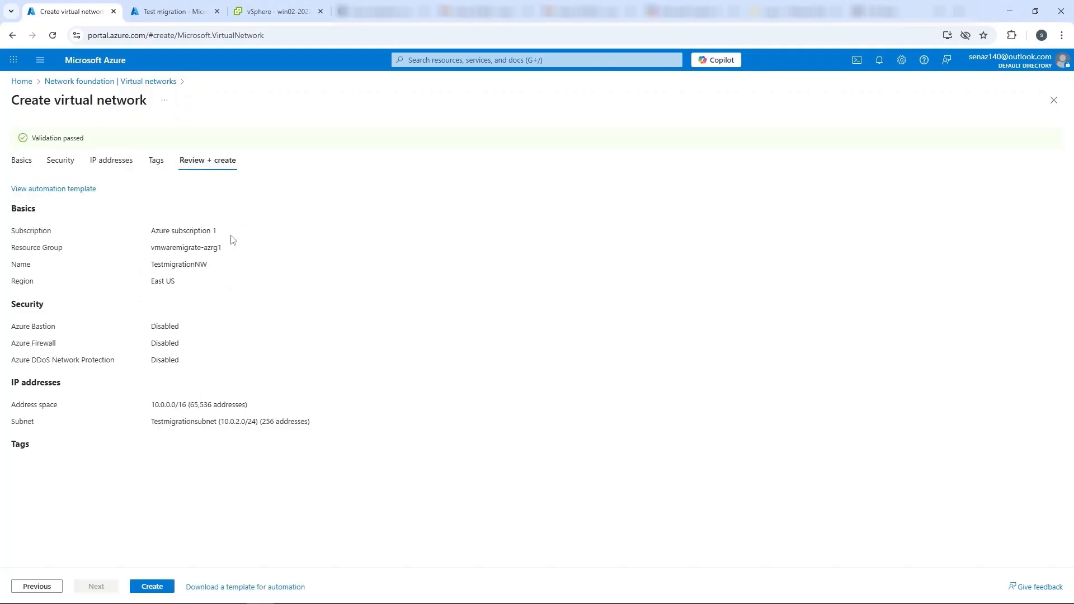
pyautogui.click(152, 588)
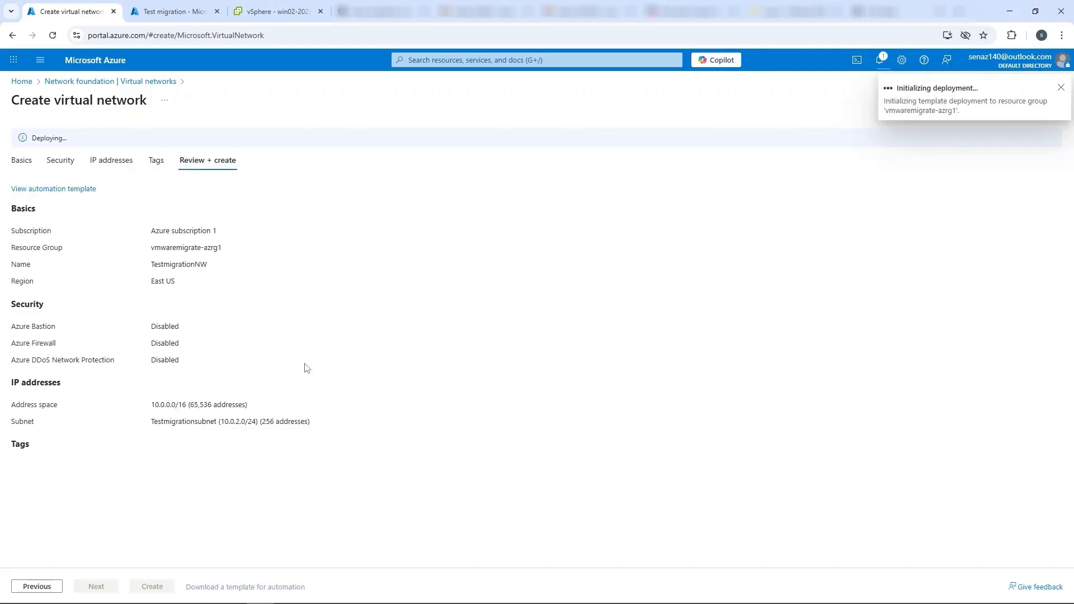
# Start a test migration of Win01-2019 using virtual network TestmigrationNW and subnet Testmigrationsubnet.
pyautogui.click(169, 7)
pyautogui.click(524, 82)
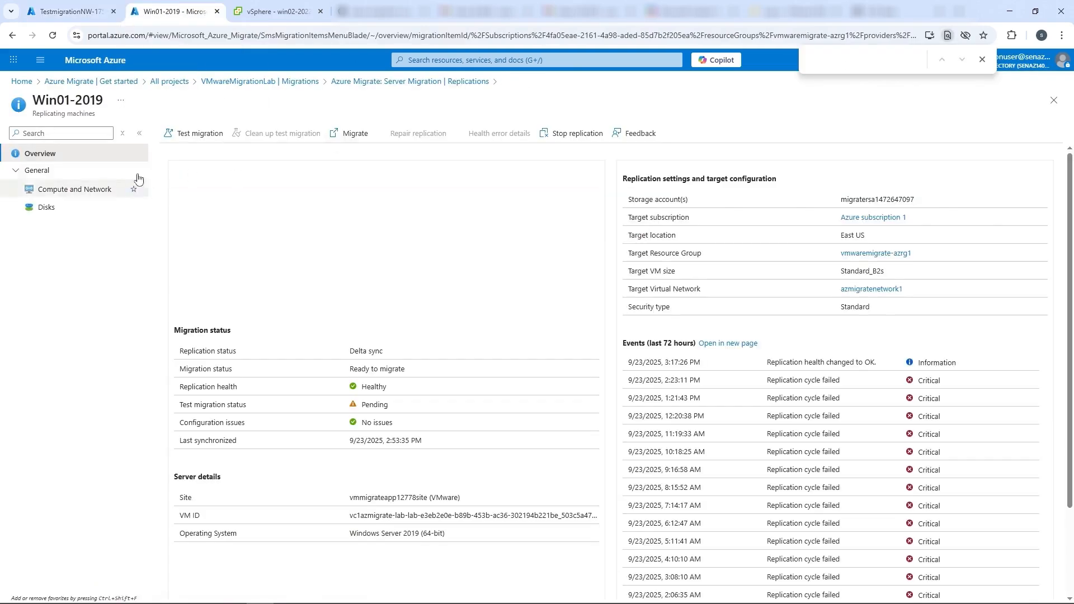
pyautogui.click(190, 137)
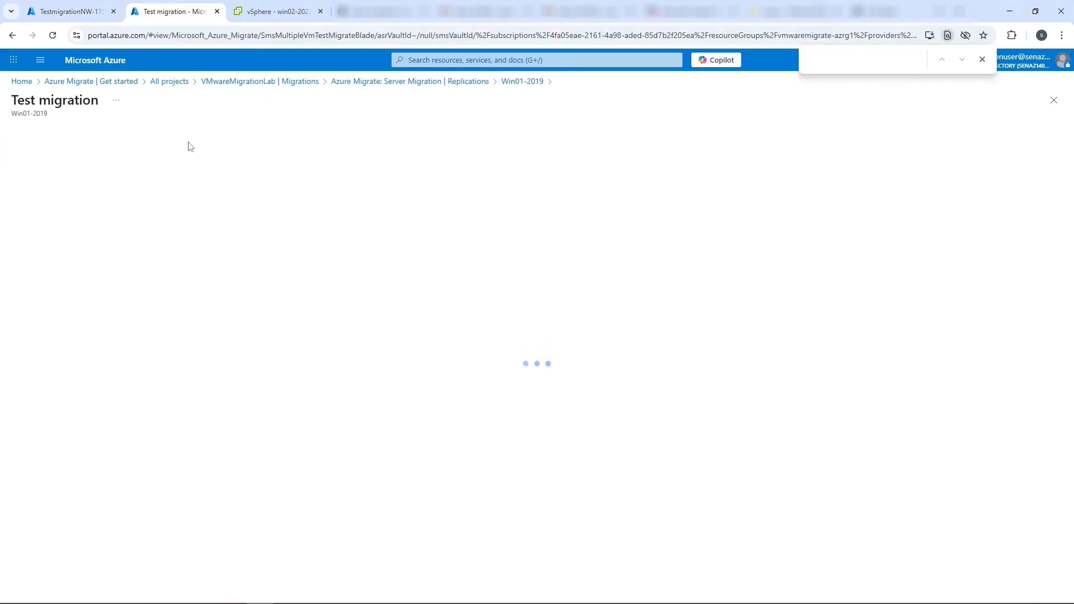
pyautogui.click(108, 198)
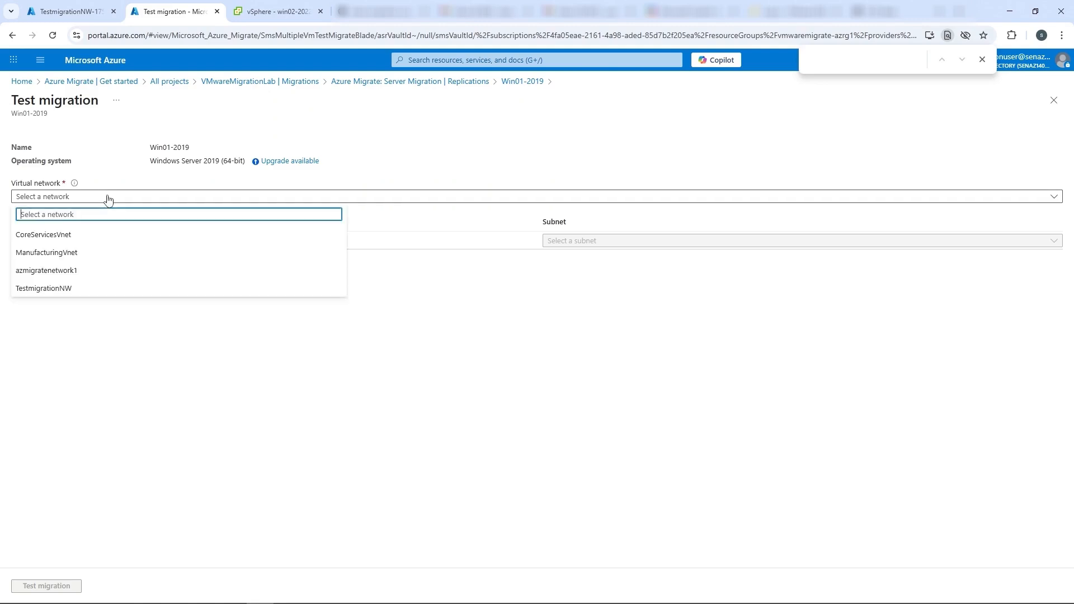
pyautogui.click(107, 290)
pyautogui.click(575, 240)
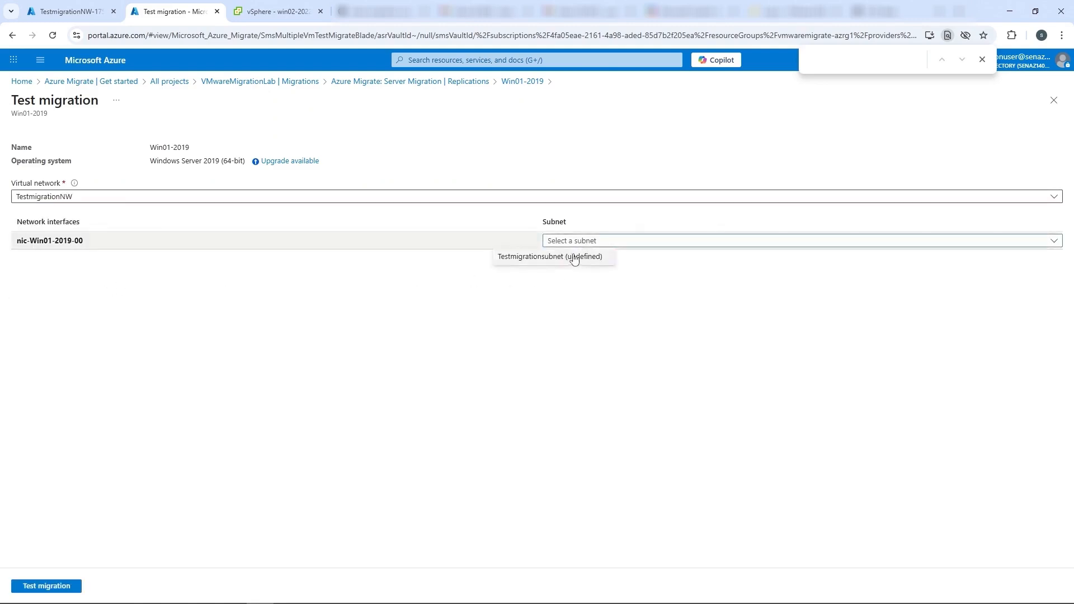
pyautogui.click(579, 257)
pyautogui.click(54, 587)
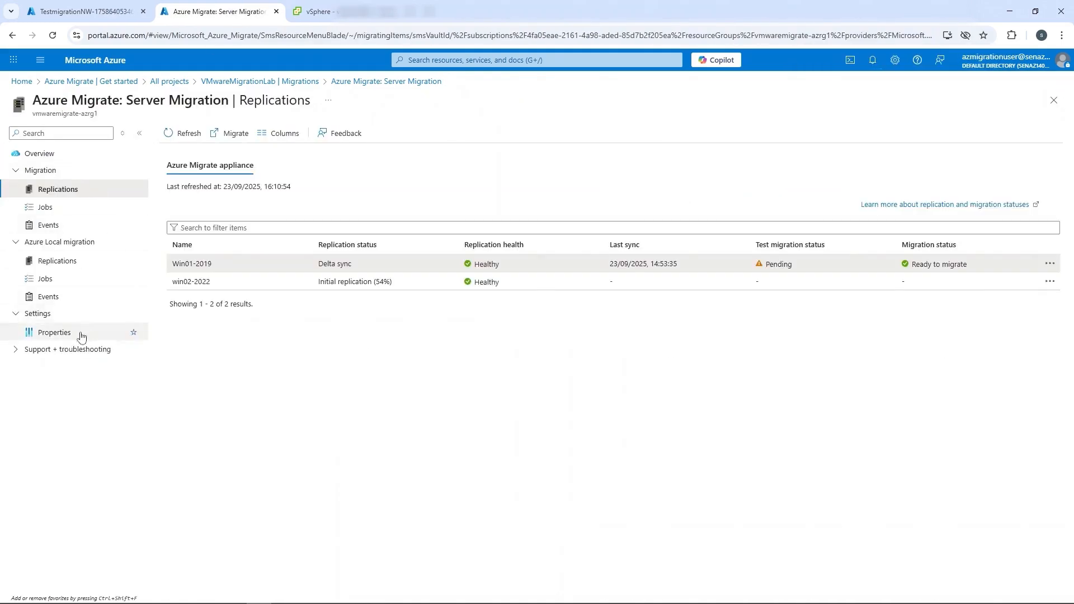
# Examine the Win01-2019 test migration job, and the properties of the Win01-2019-test virtual machine in the vmwaremigrate-azrg1 resource group.
pyautogui.click(49, 212)
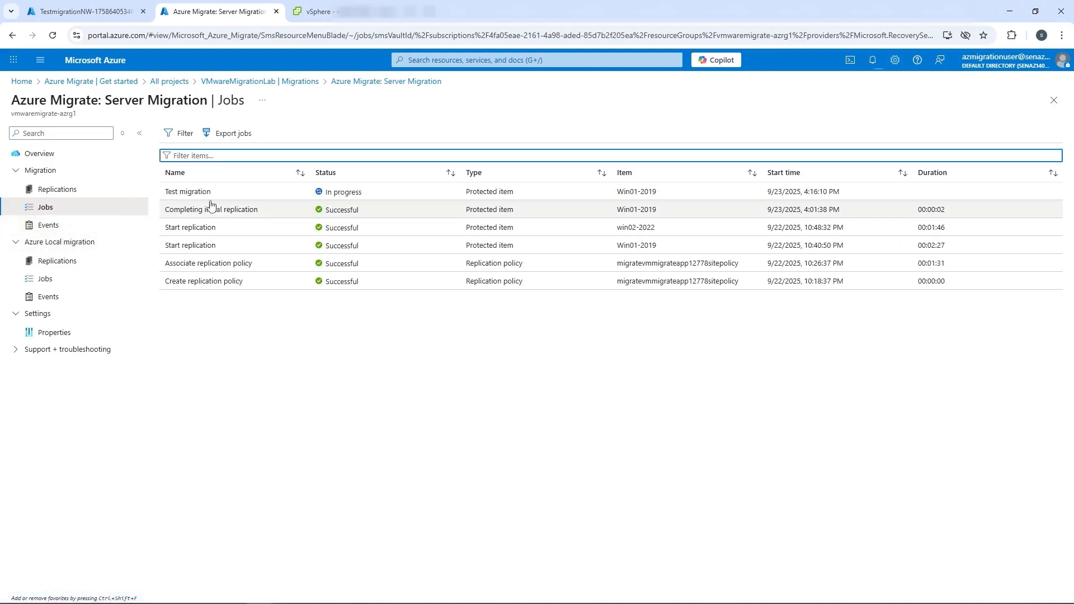
pyautogui.click(211, 204)
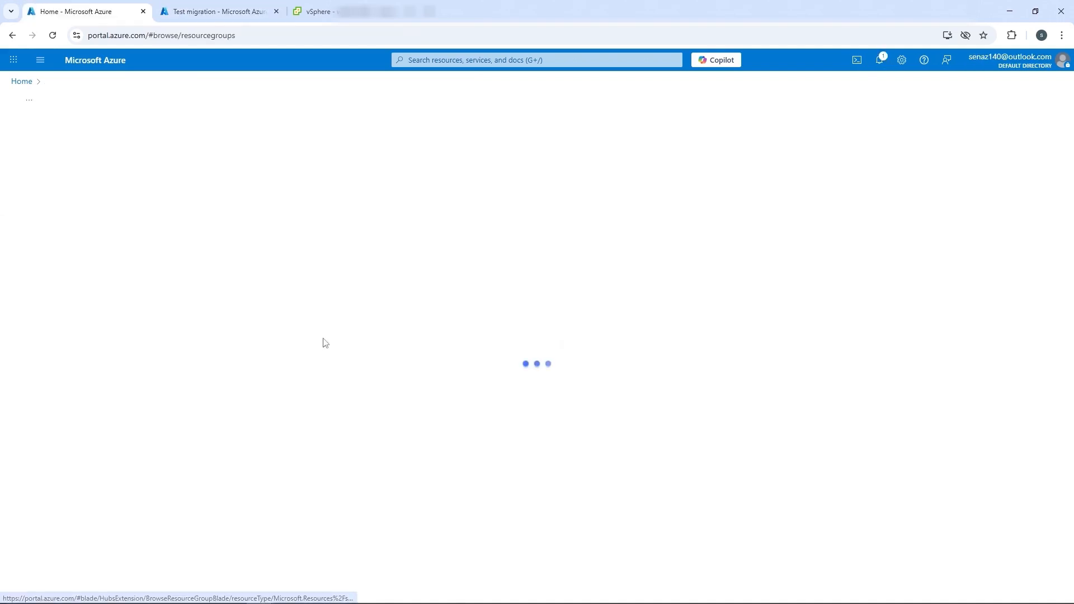
pyautogui.click(90, 278)
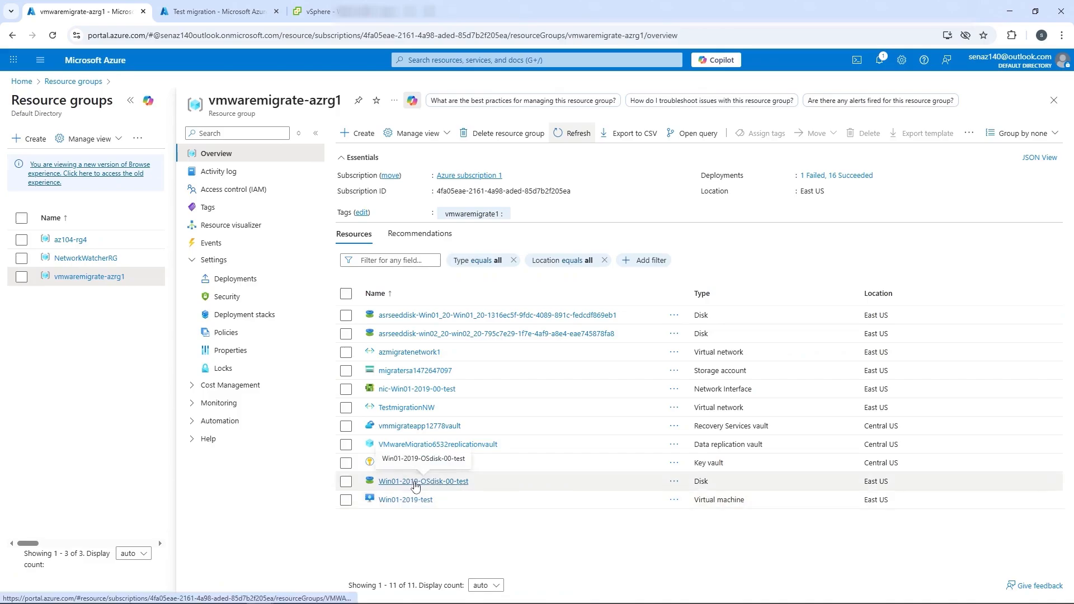
pyautogui.click(409, 500)
pyautogui.scroll(-3, 410, 507)
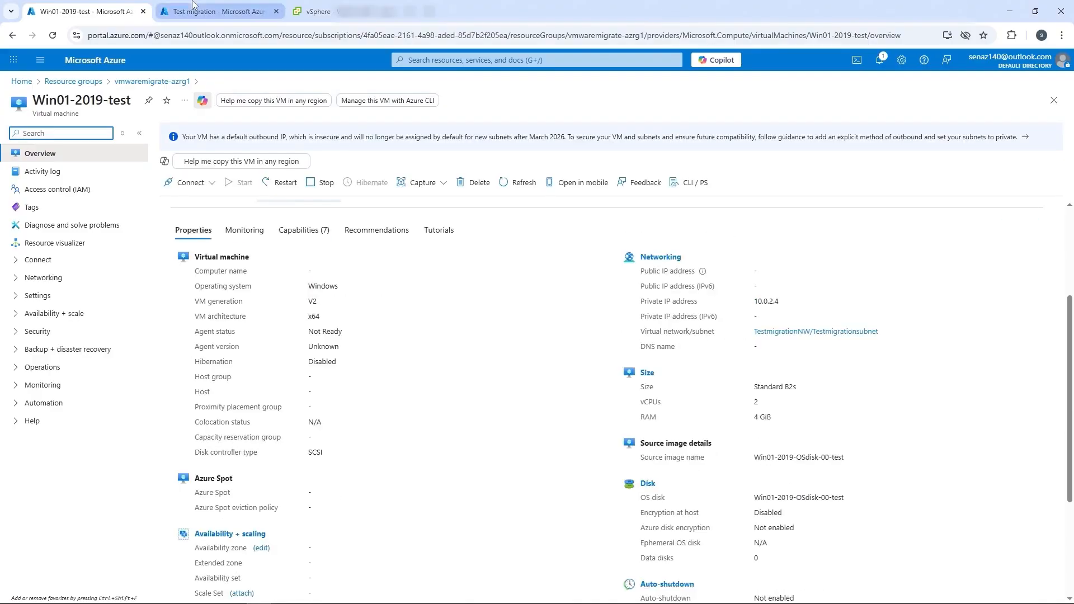
pyautogui.click(193, 7)
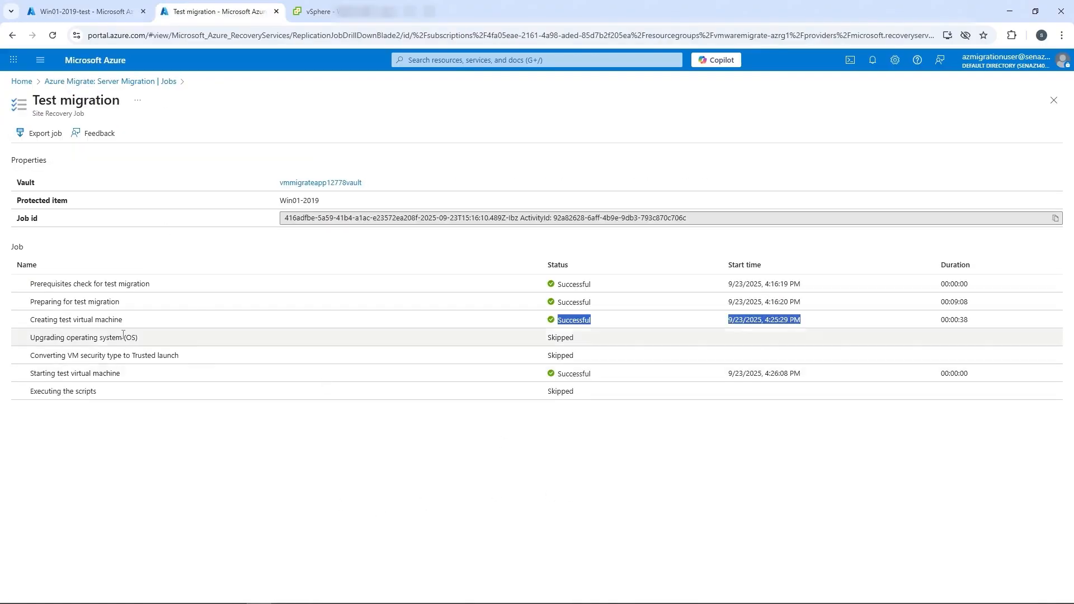
pyautogui.click(107, 81)
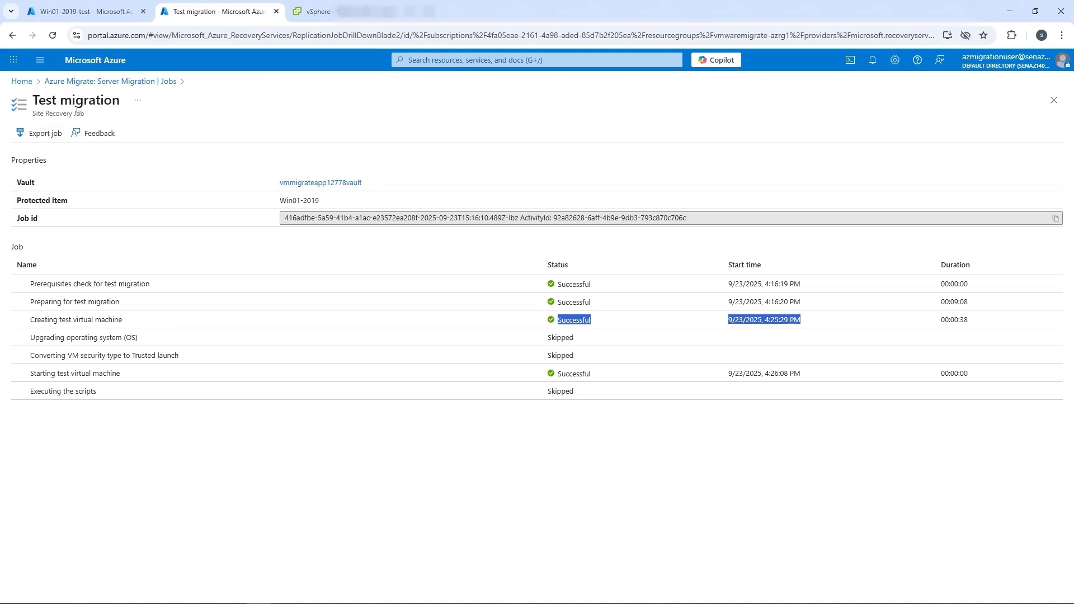
pyautogui.click(224, 197)
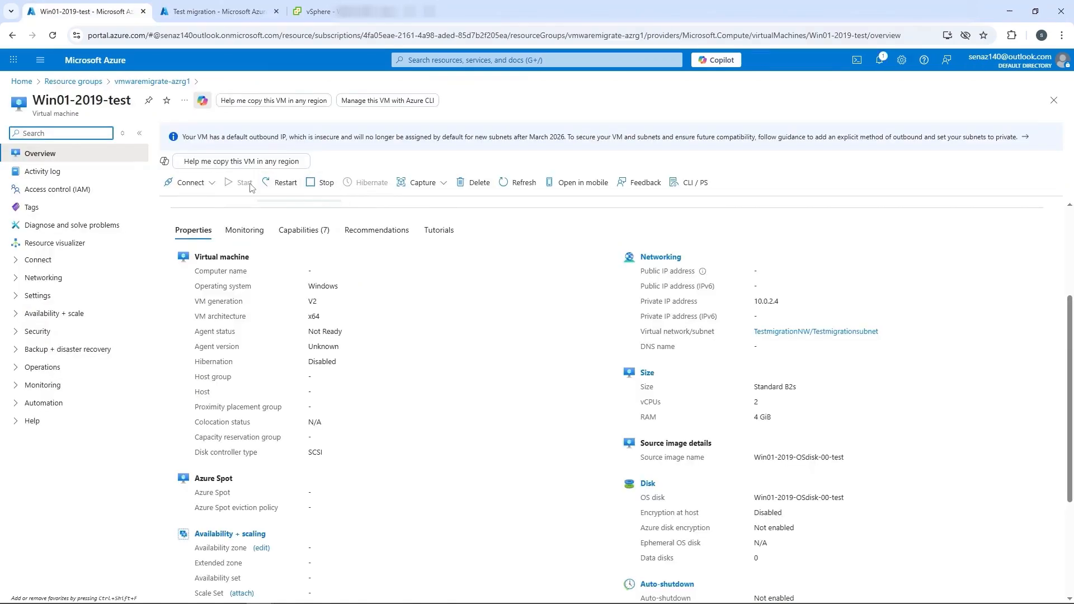
# Download the RDP connection file for Win01-2019-test and save it as Win01-2019-test.rdp on ssdVolume1 (D:).
pyautogui.click(193, 184)
pyautogui.click(199, 198)
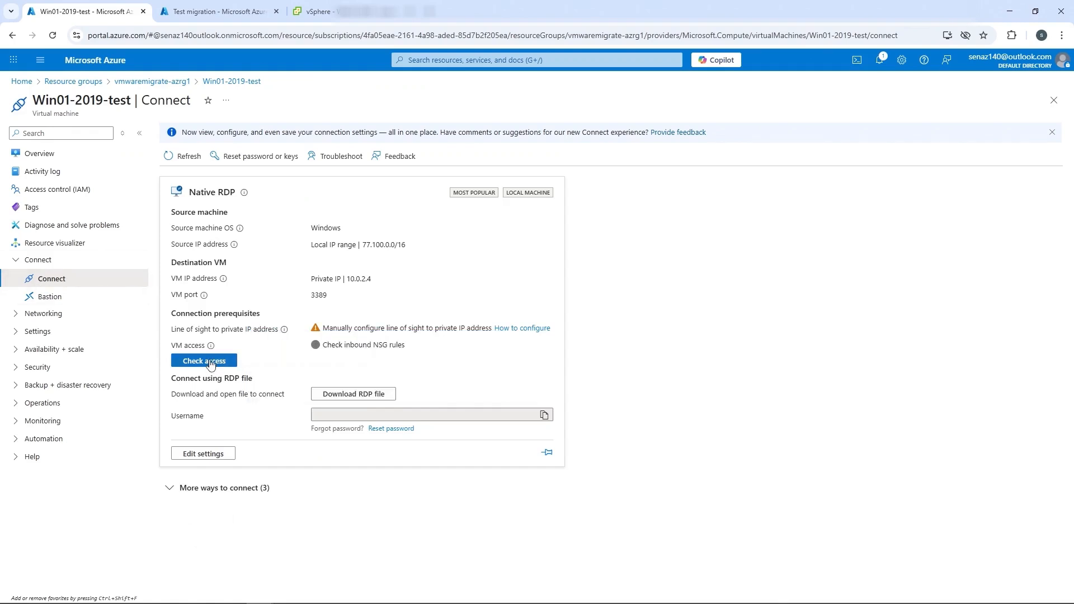
pyautogui.click(354, 394)
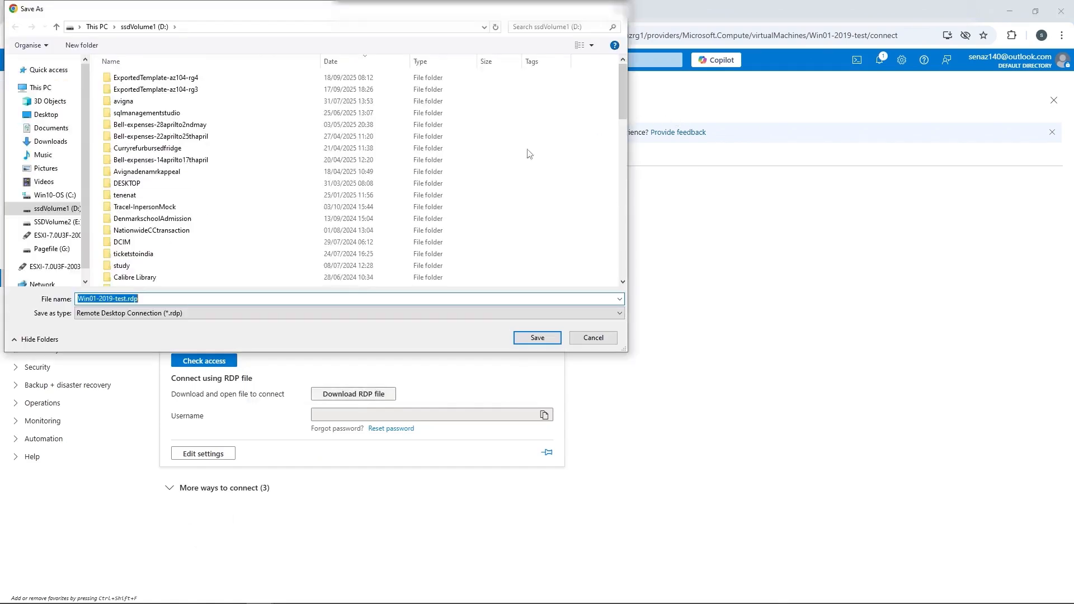
pyautogui.click(539, 338)
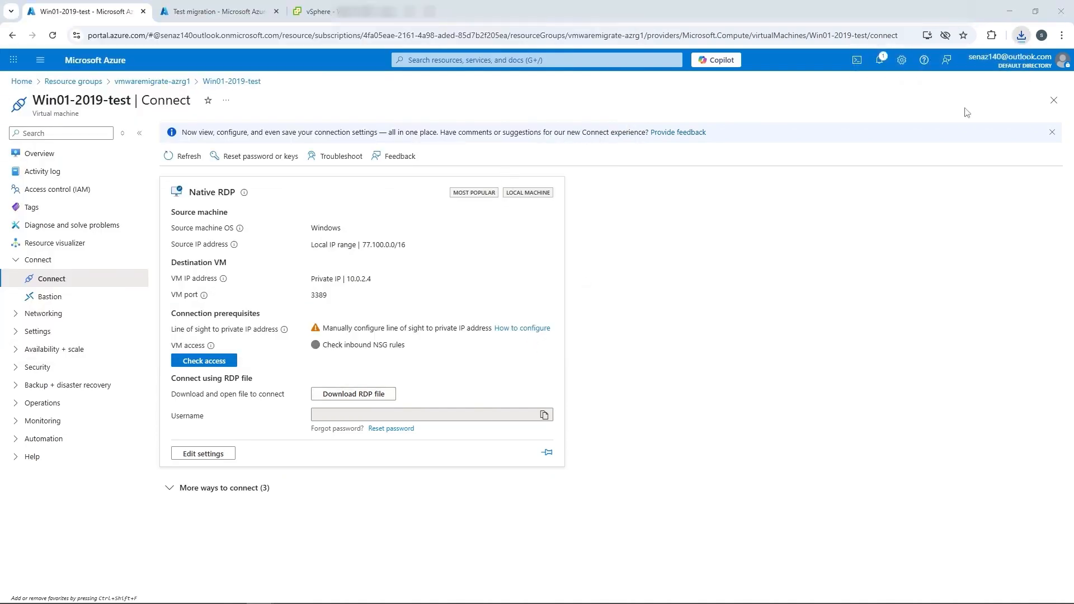
# Connect to Win01-2019-test through Bastion over RDP on port 3389, using the username localsvc and entering the VM password.
pyautogui.moveTo(0, 186); pyautogui.dragTo(621, 194)
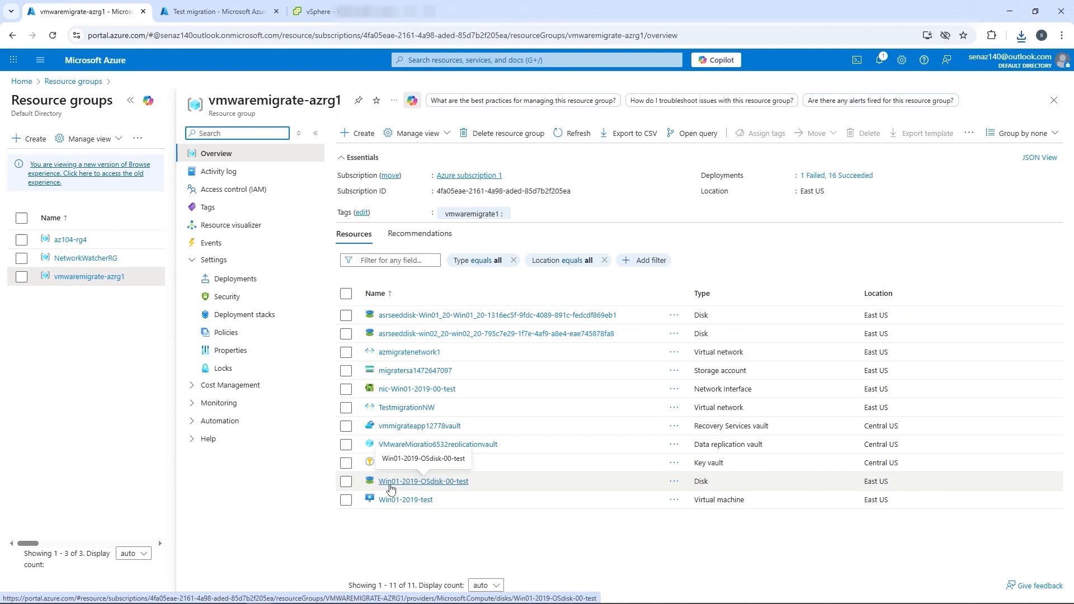
pyautogui.click(386, 500)
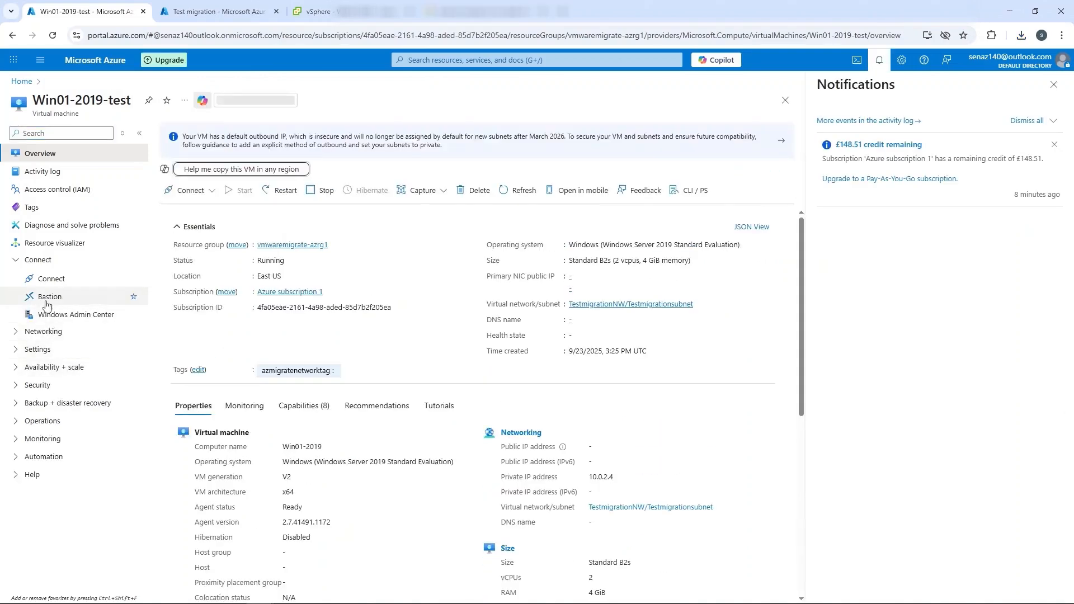
pyautogui.click(48, 303)
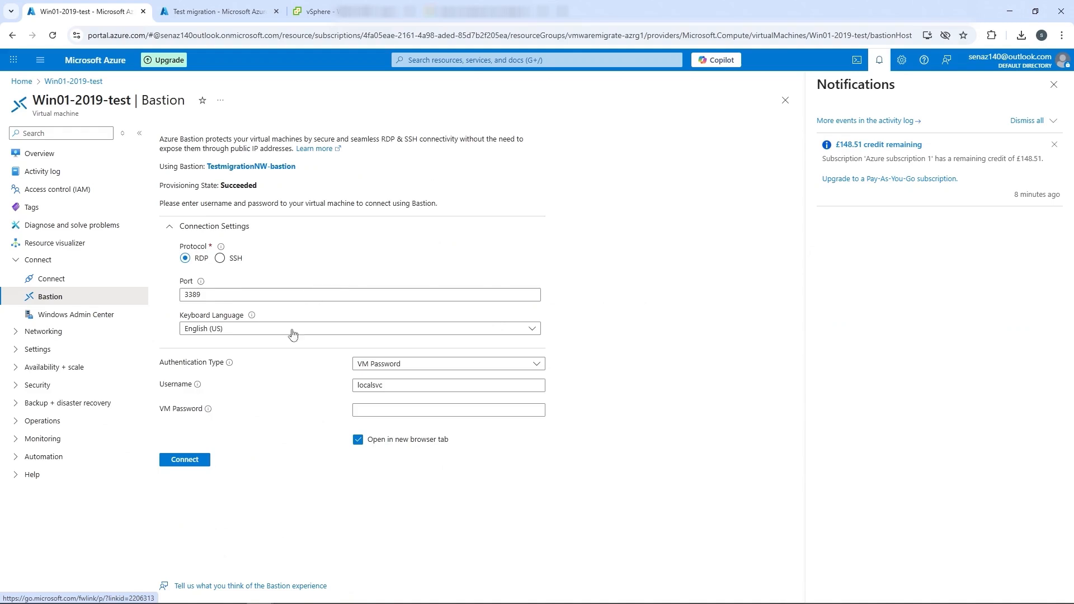
pyautogui.click(448, 409)
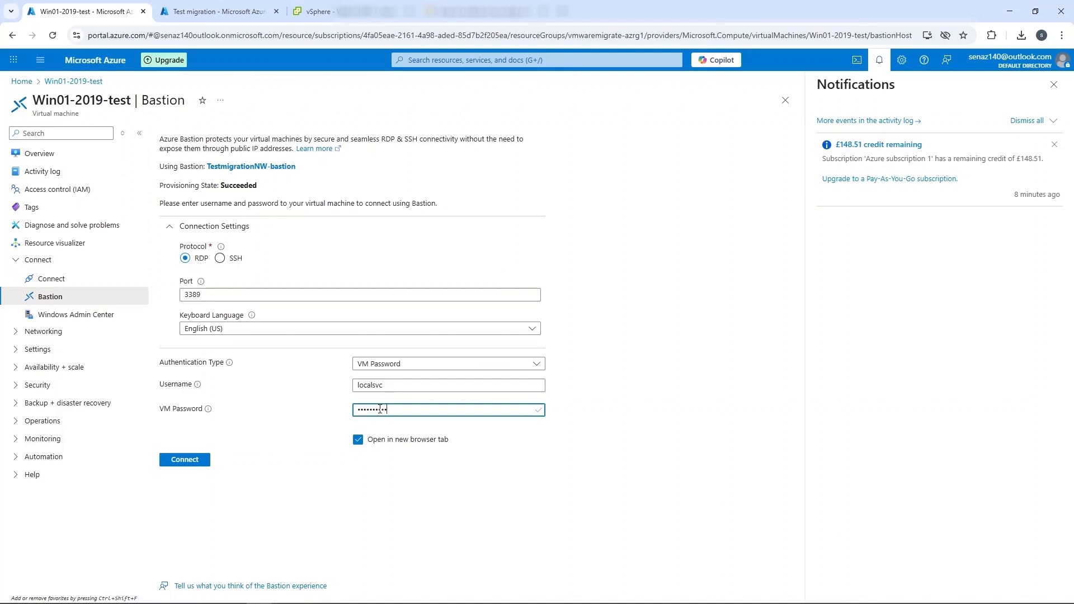
pyautogui.click(180, 464)
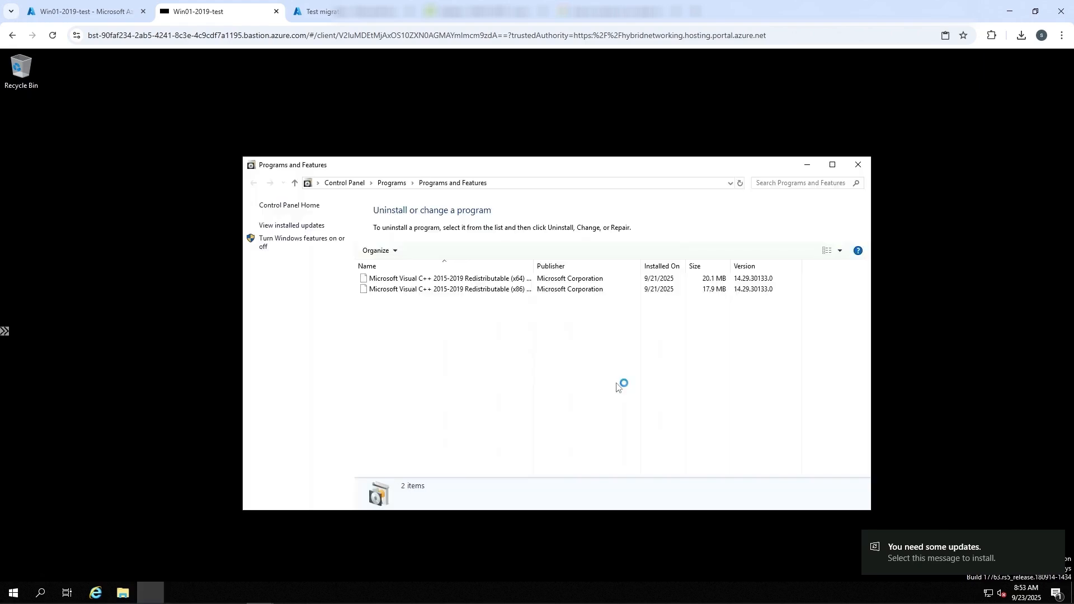
# In the Win01-2019-test session, inspect the installed programs for VMware Tools and run ipconfig /all to examine the network configuration.
pyautogui.click(832, 165)
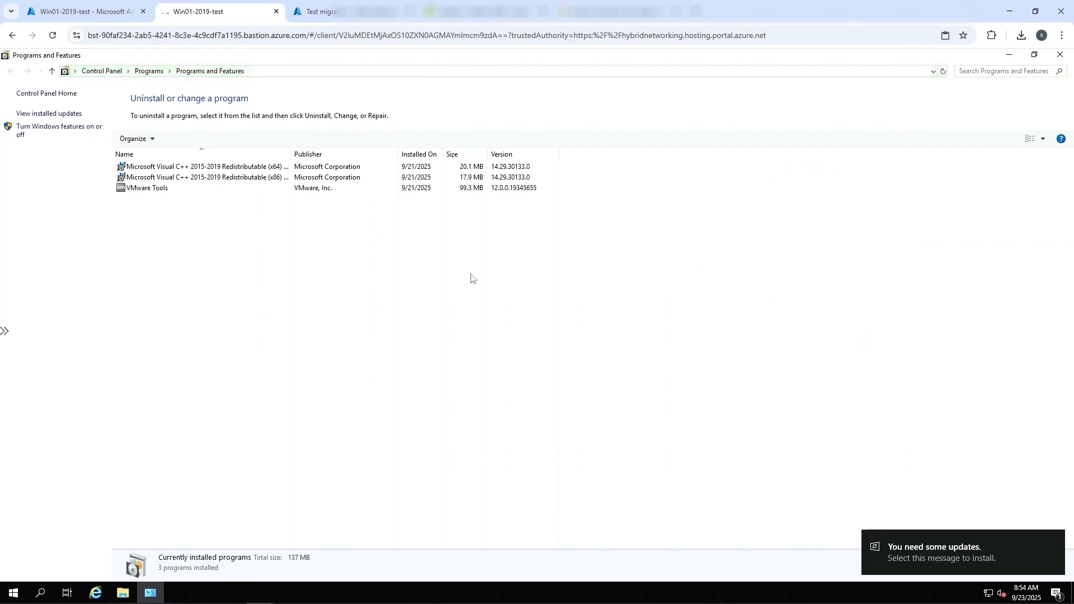
pyautogui.click(138, 192)
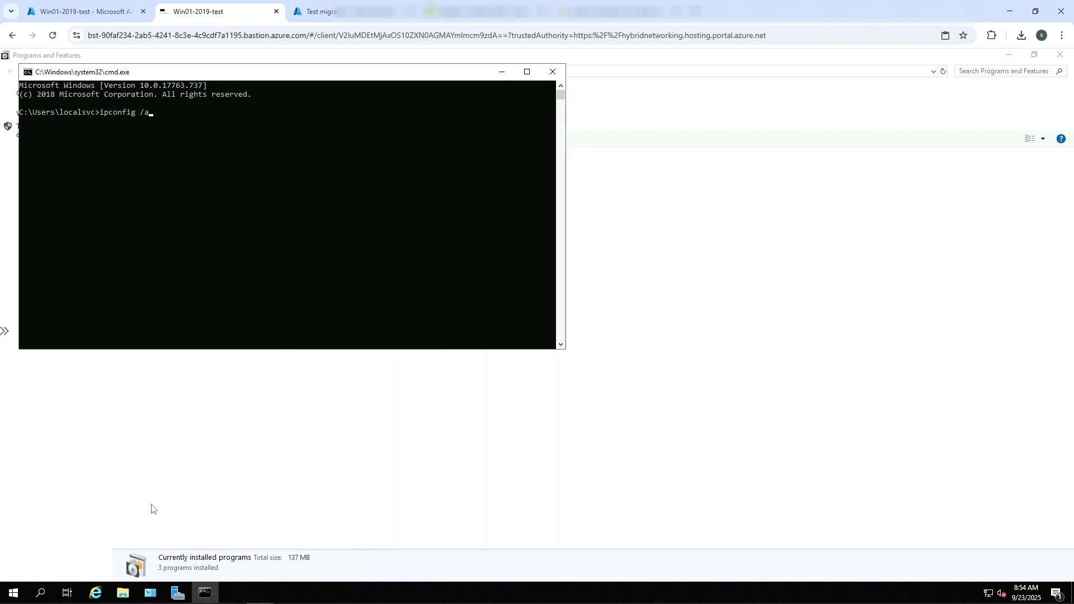
pyautogui.write('ll')
pyautogui.press('Return')
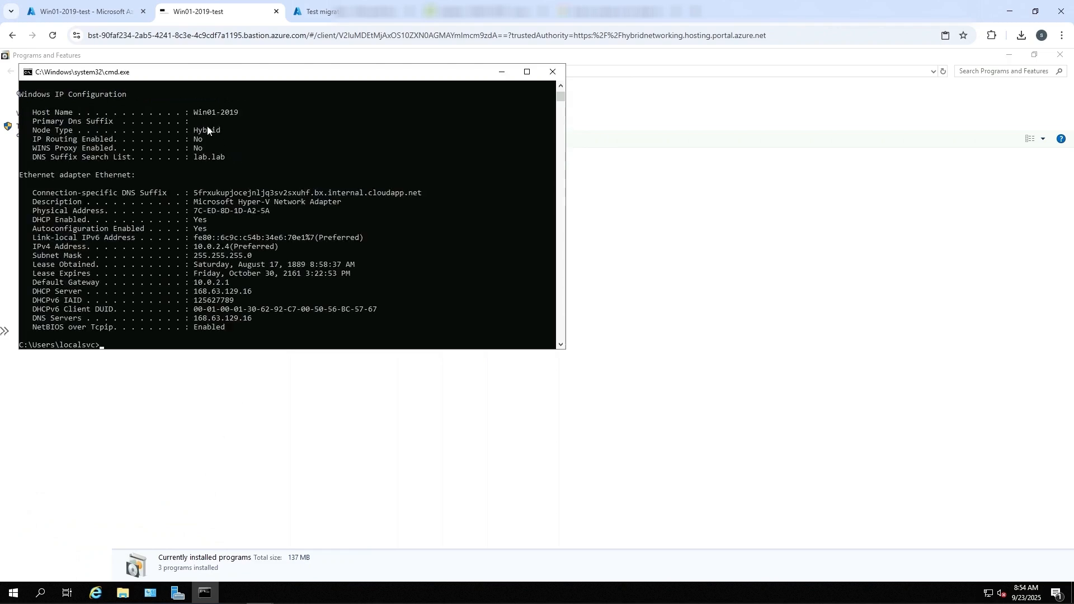
# Clean up the Win01-2019 test migration, marking testing complete and deleting the test virtual machine, and refresh the vmwaremigrate-azrg1 resource list filtered by "test".
pyautogui.moveTo(195, 158); pyautogui.dragTo(207, 163)
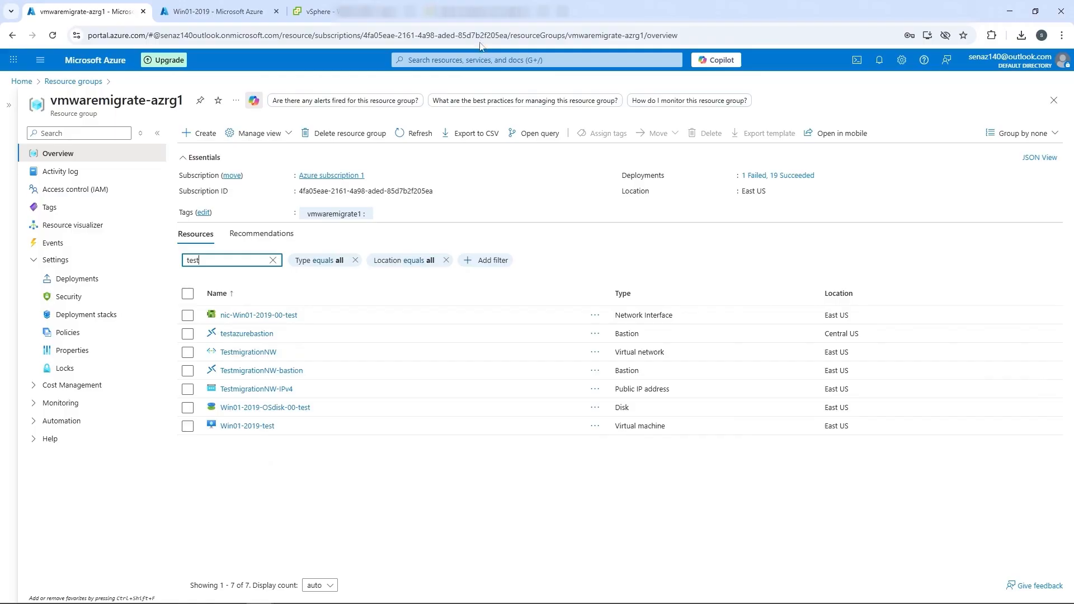
pyautogui.click(203, 11)
pyautogui.click(258, 133)
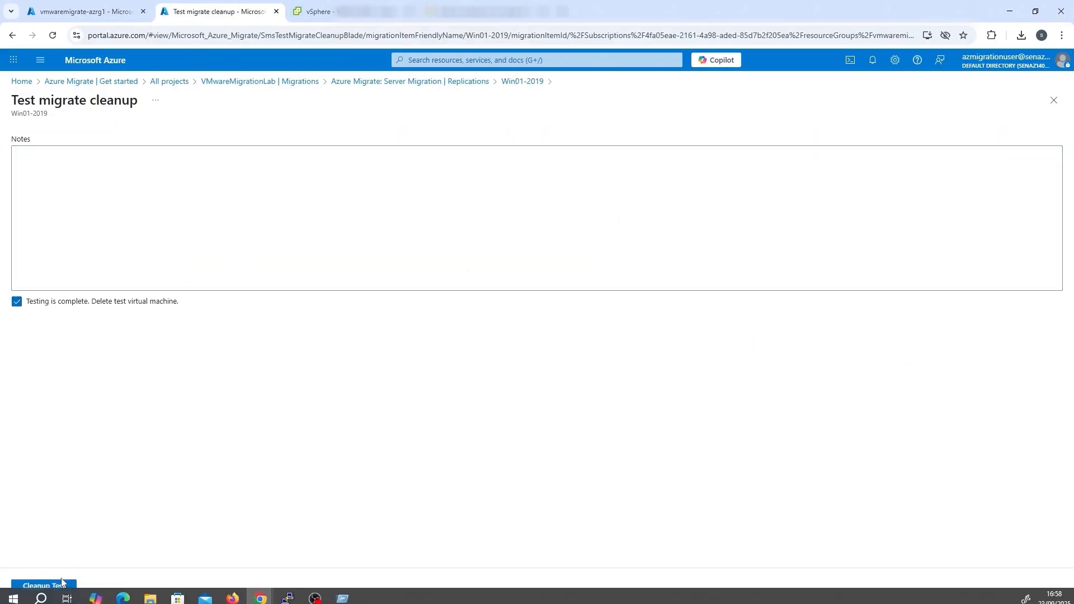
pyautogui.click(59, 587)
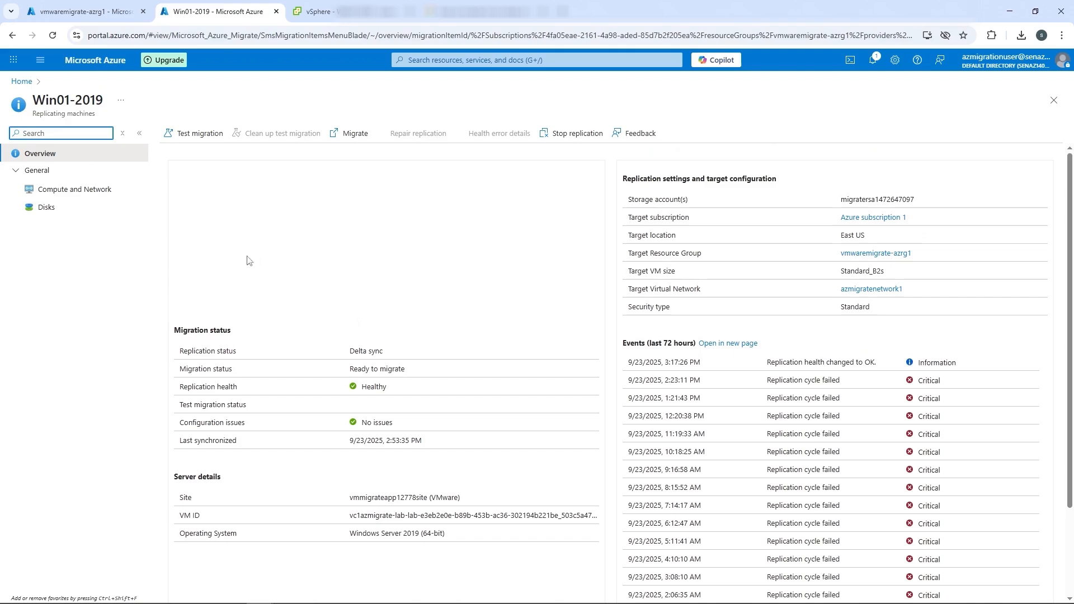
pyautogui.click(84, 11)
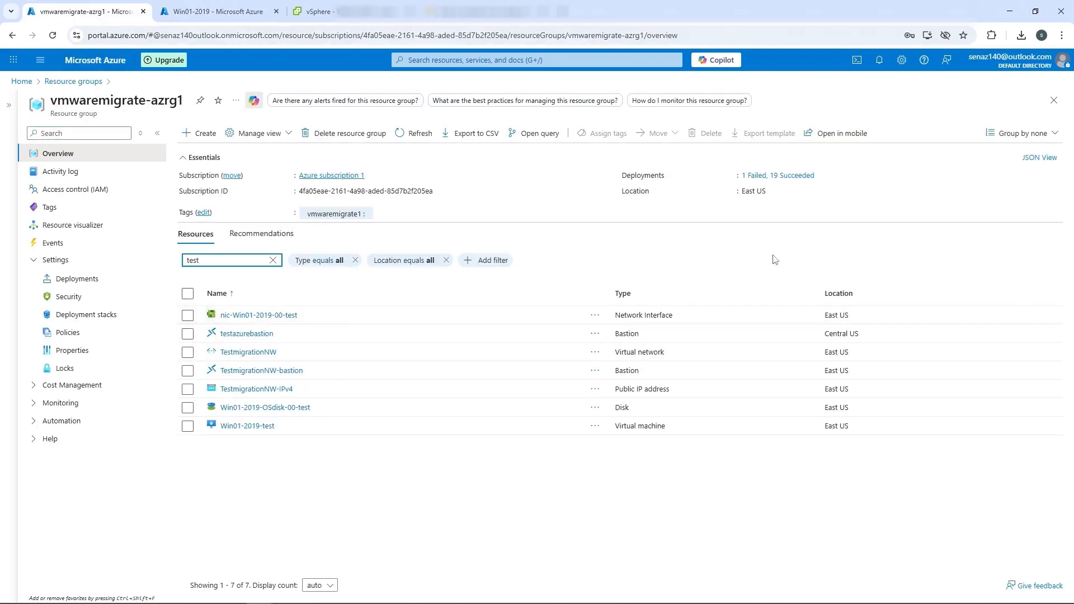
pyautogui.click(414, 133)
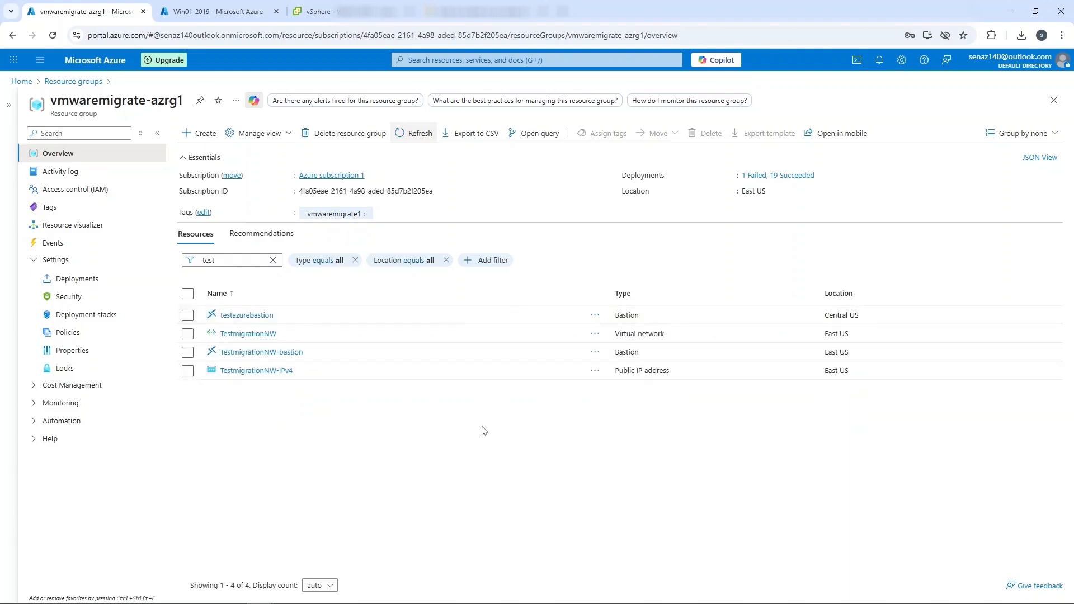
# Start the migration of Win01-2019 to Azure, choosing Yes for shutting down the virtual machine and performing a planned migration with no data loss.
pyautogui.click(217, 12)
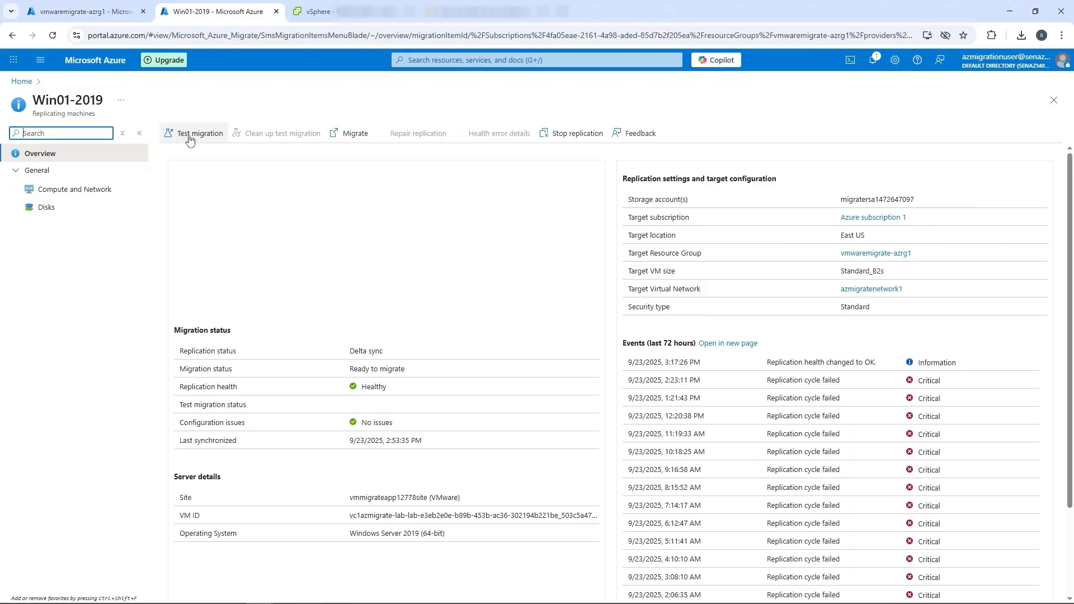
pyautogui.click(345, 138)
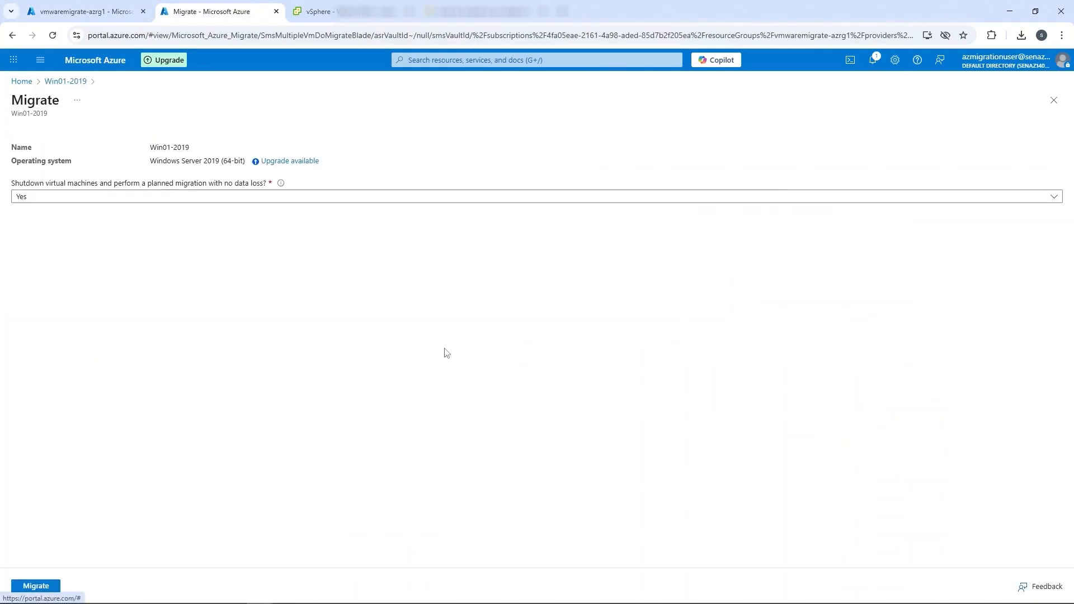
pyautogui.moveTo(280, 187)
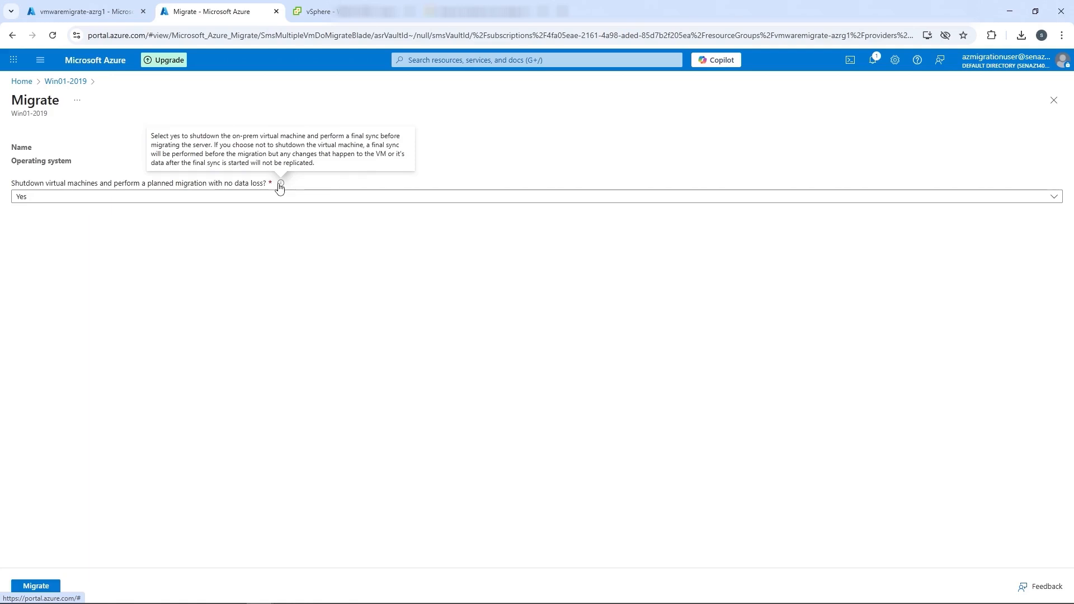
pyautogui.click(275, 196)
pyautogui.click(272, 211)
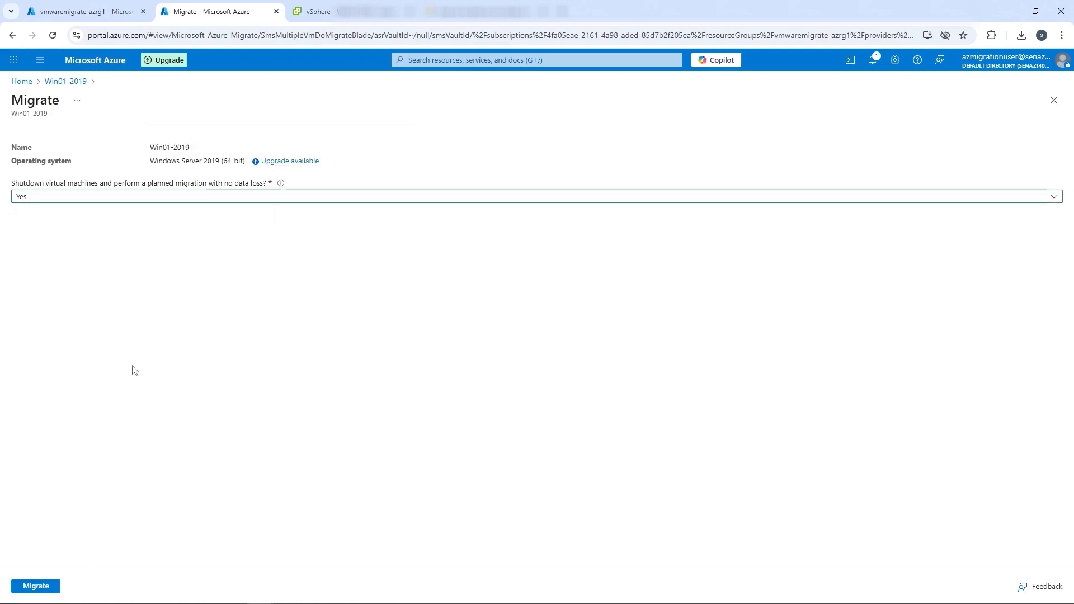
pyautogui.click(33, 587)
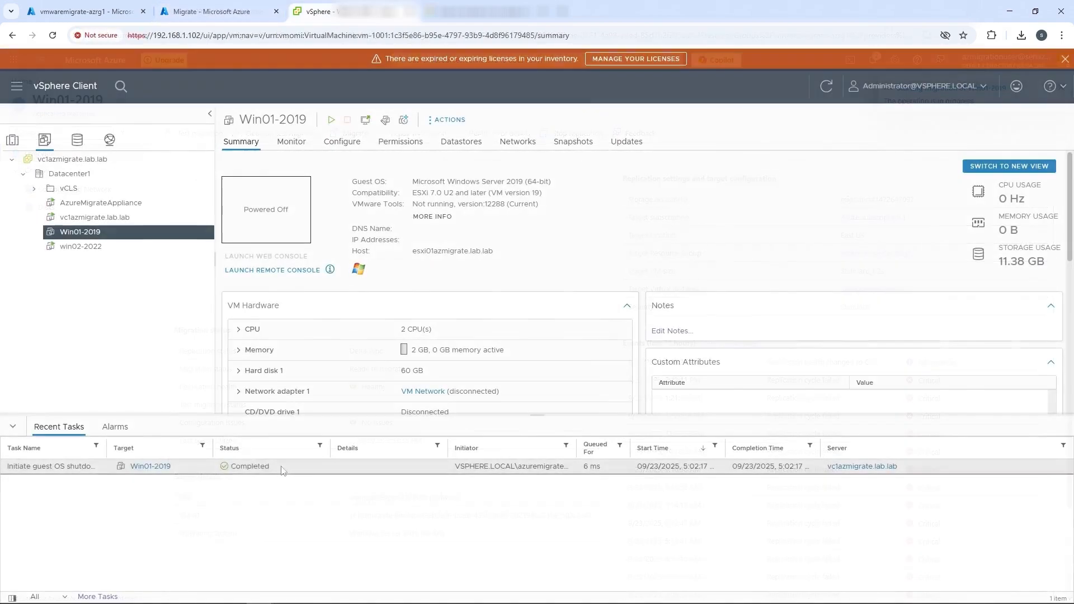
# Examine the Win01-2019 guest OS shutdown task in vSphere Client, and the migration job's progress and job list in Azure Migrate.
pyautogui.moveTo(282, 467); pyautogui.dragTo(7, 469)
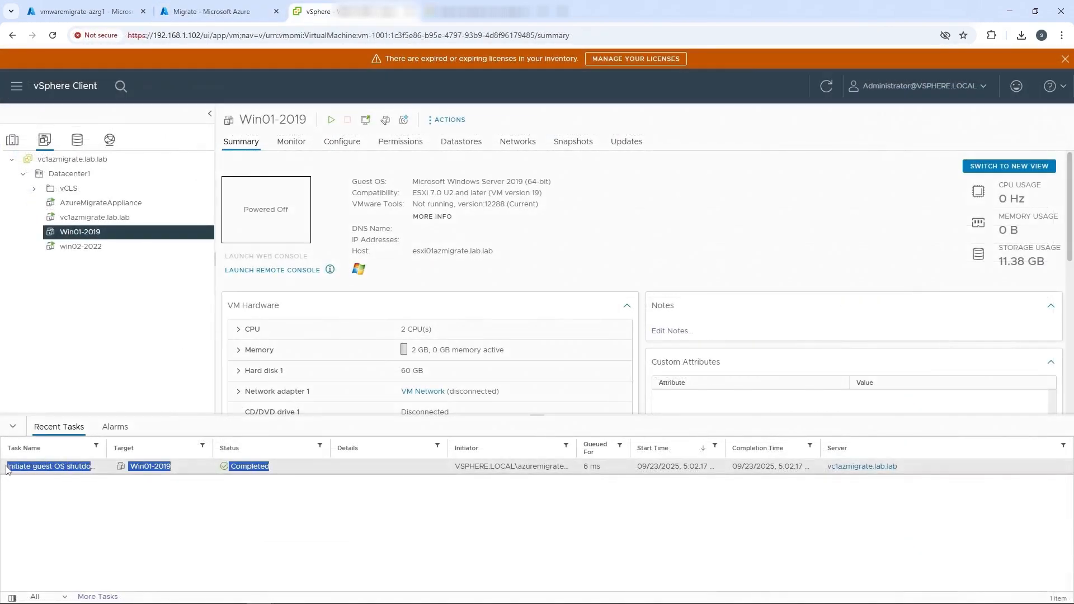
pyautogui.click(211, 7)
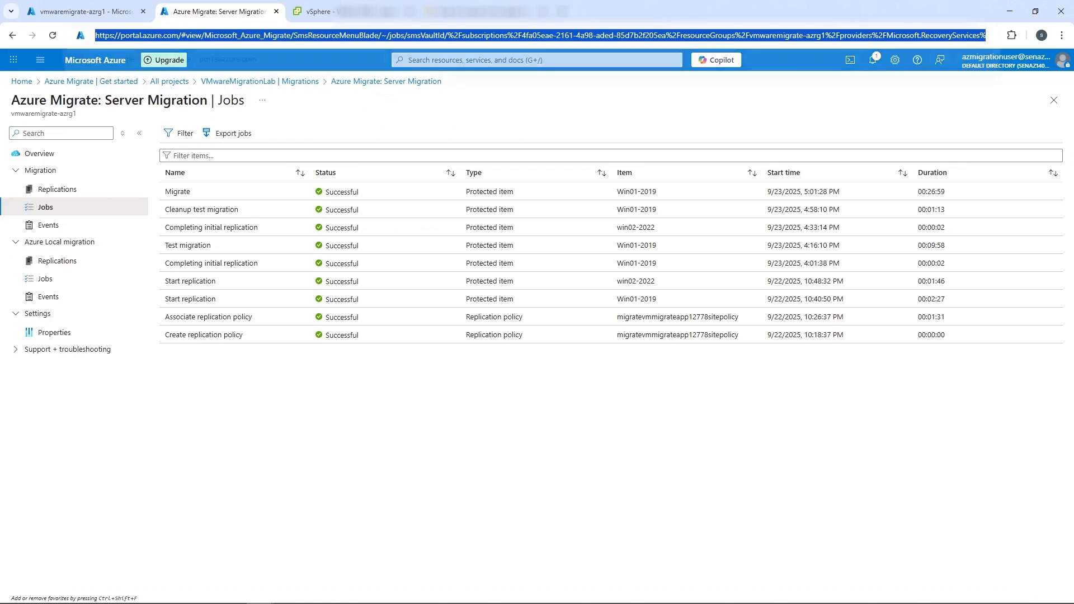
pyautogui.hotkey('ctrl', 'l')
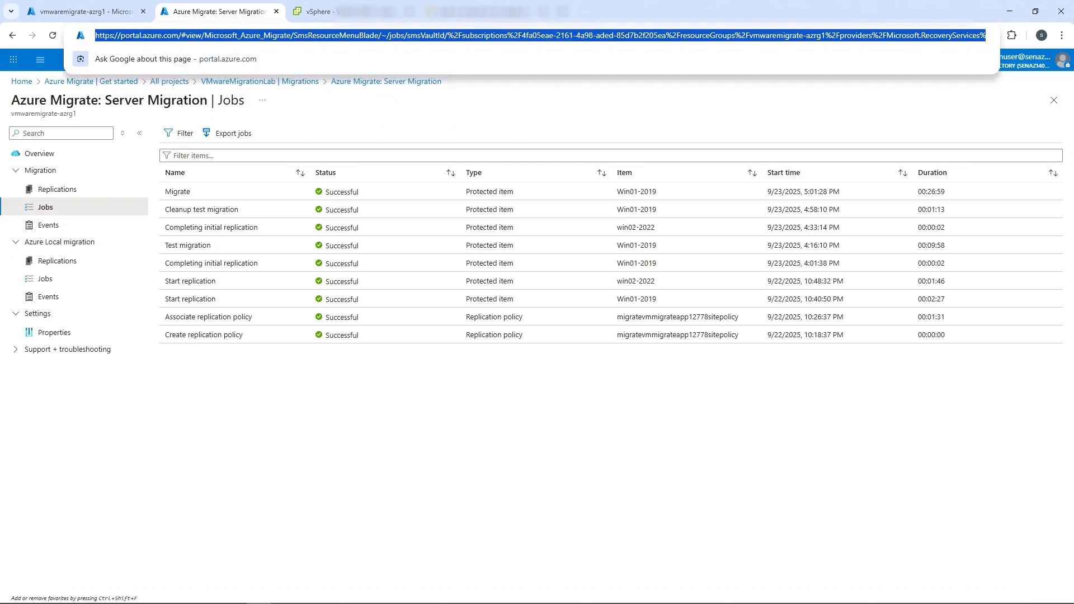
pyautogui.click(451, 350)
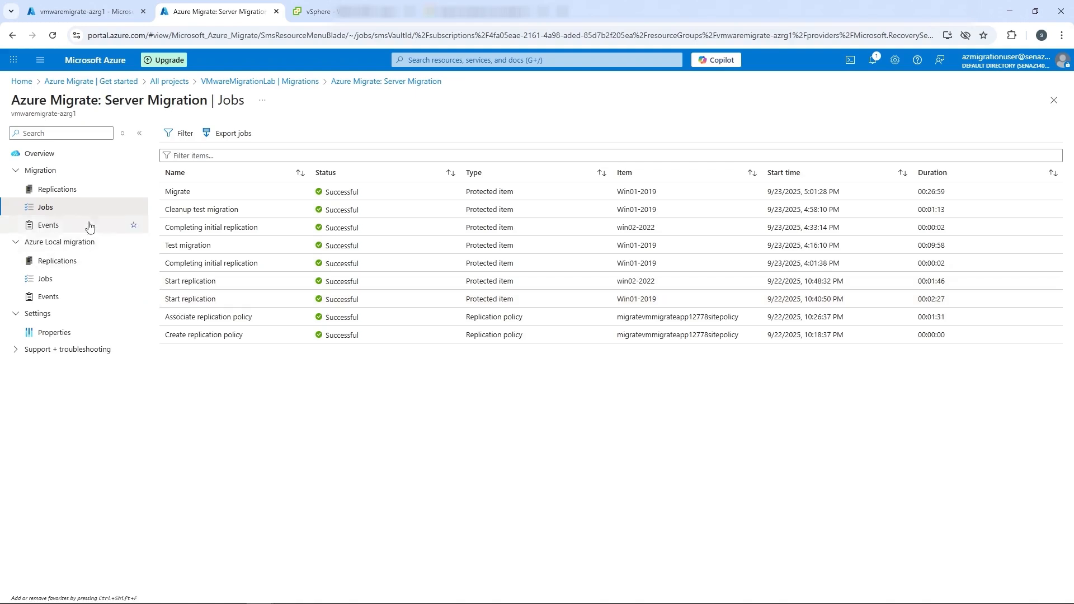
# Start the migration of win02-2022 from the replications list, choosing No for shutting down the virtual machine before migration.
pyautogui.click(55, 189)
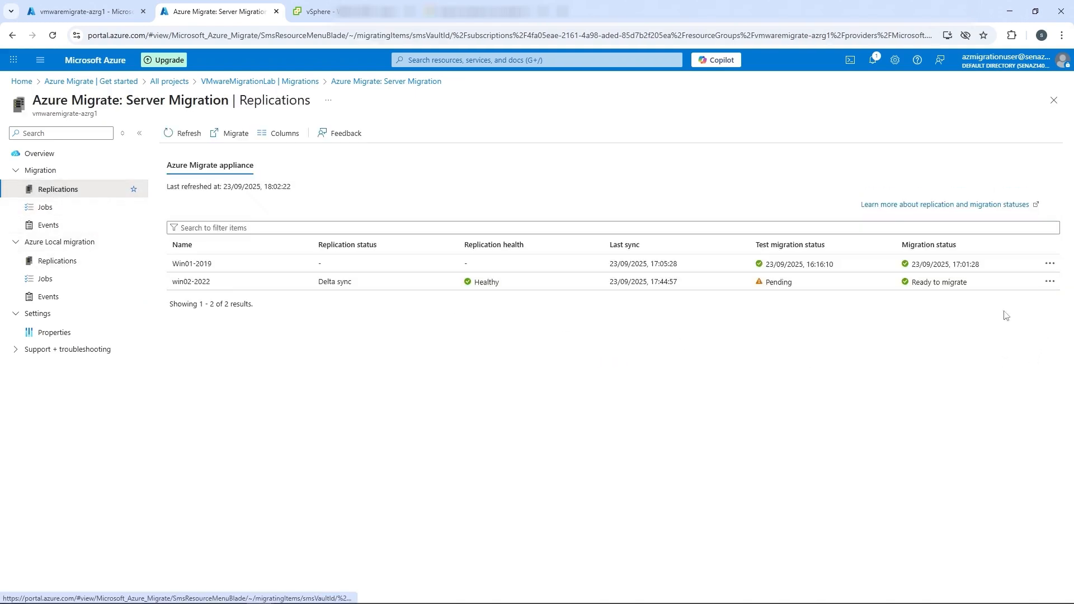
pyautogui.click(928, 287)
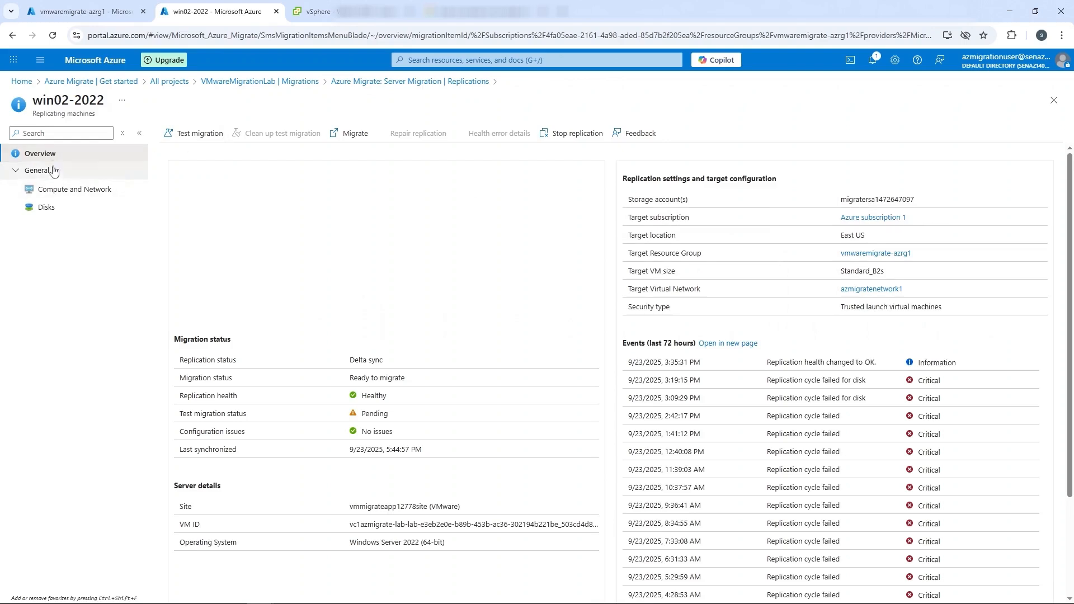
pyautogui.click(352, 134)
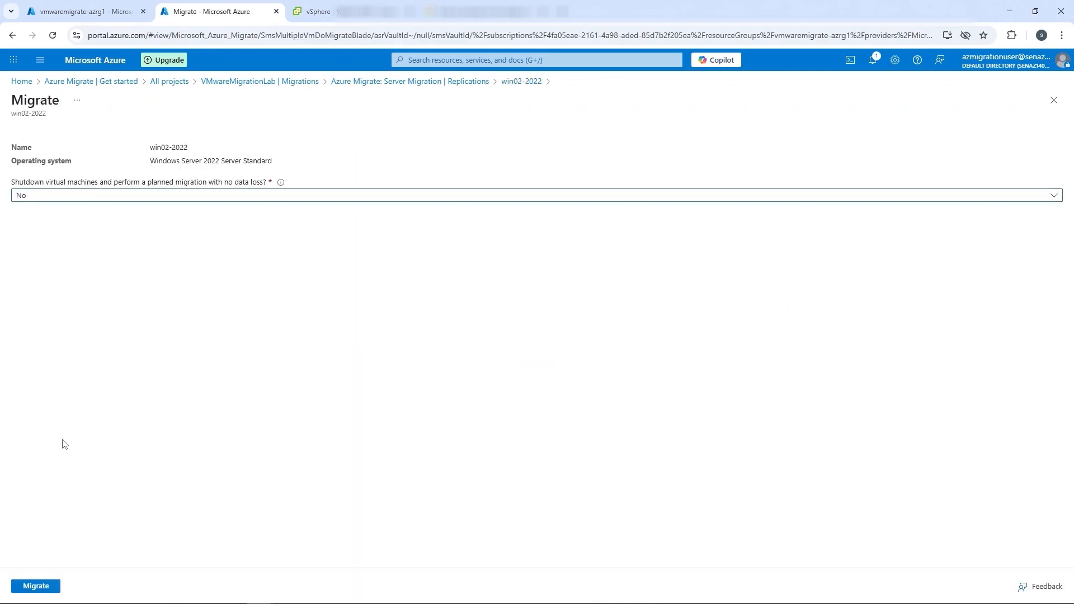
pyautogui.click(35, 587)
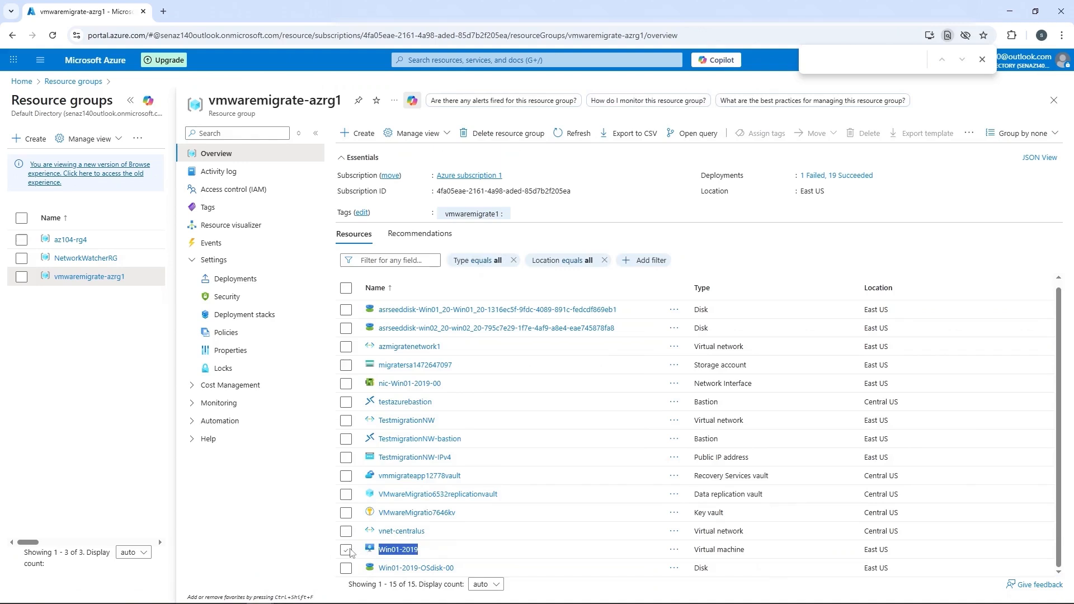
# Examine the migrated Win01-2019 virtual machine and OS disk in vmwaremigrate-azrg1, and the nic-Win01-2019-00 details in the azmigratenetwork1 topology.
pyautogui.click(346, 549)
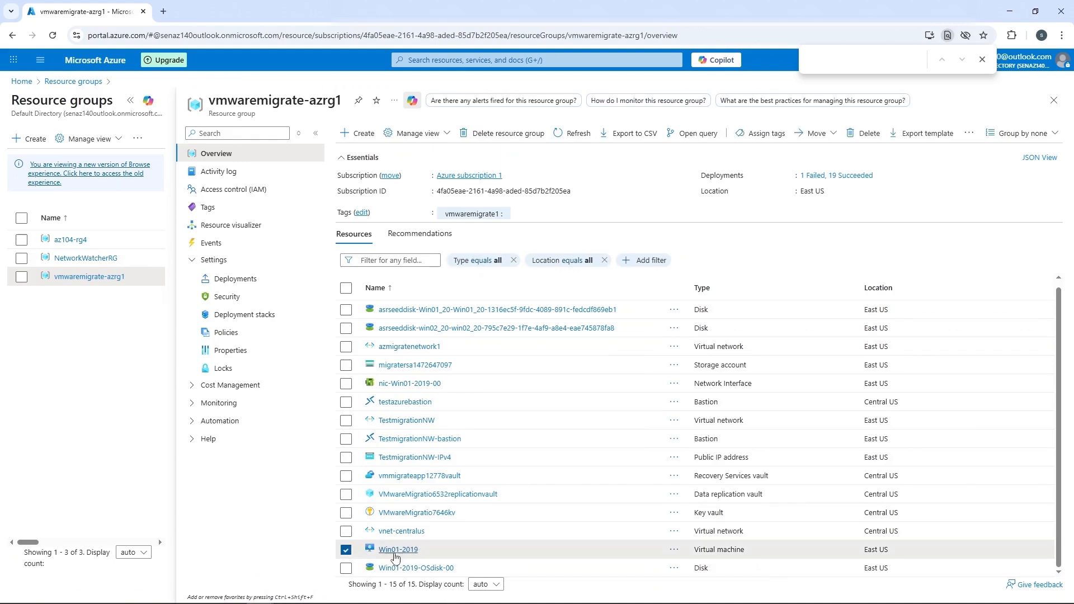
pyautogui.moveTo(417, 550); pyautogui.dragTo(367, 550)
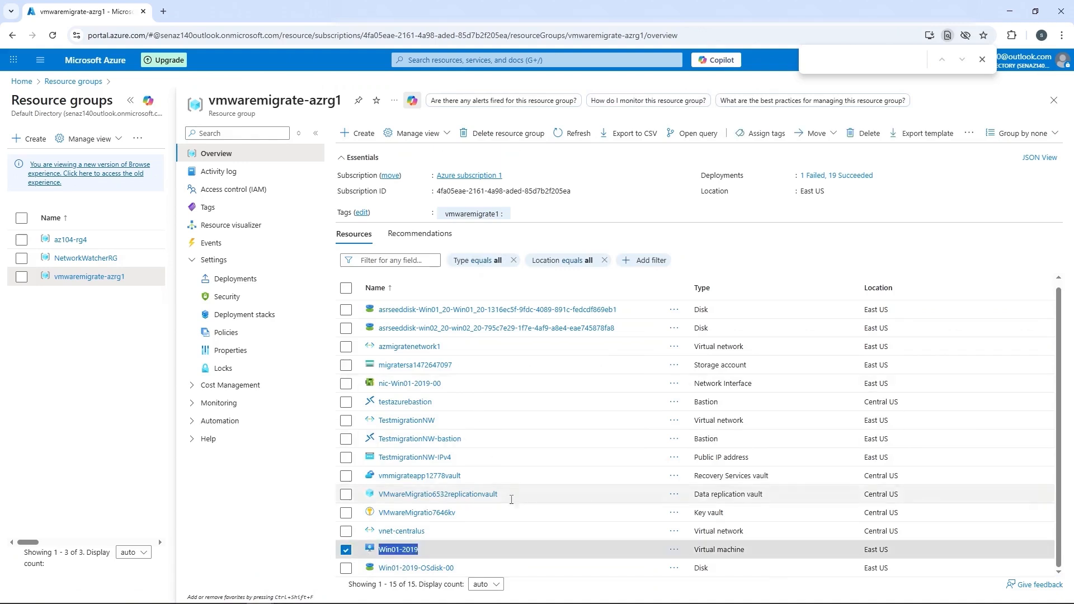
pyautogui.moveTo(455, 568); pyautogui.dragTo(362, 564)
pyautogui.click(410, 347)
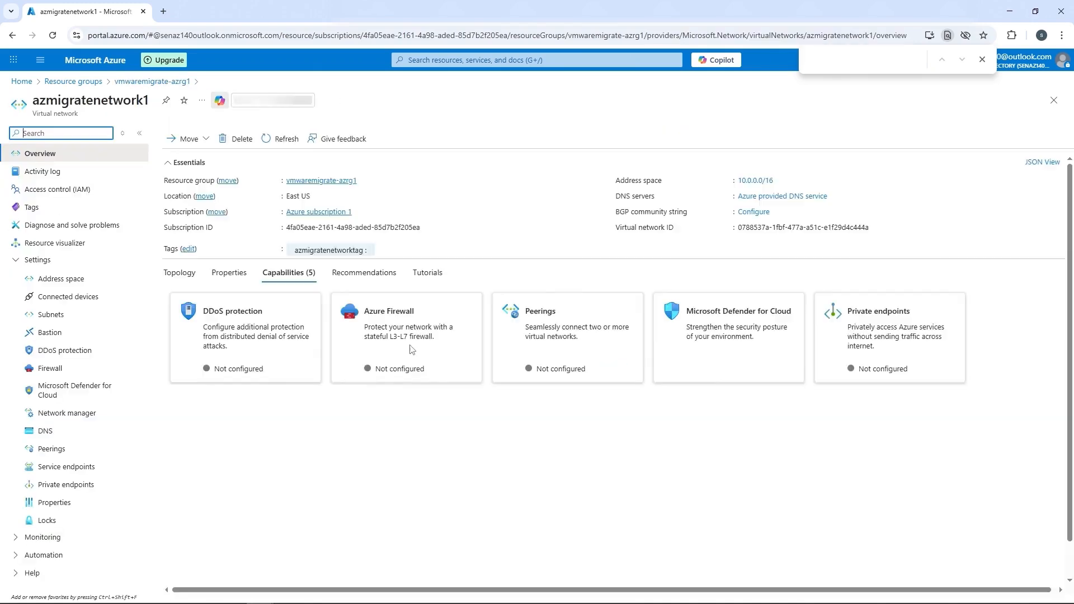
pyautogui.click(175, 273)
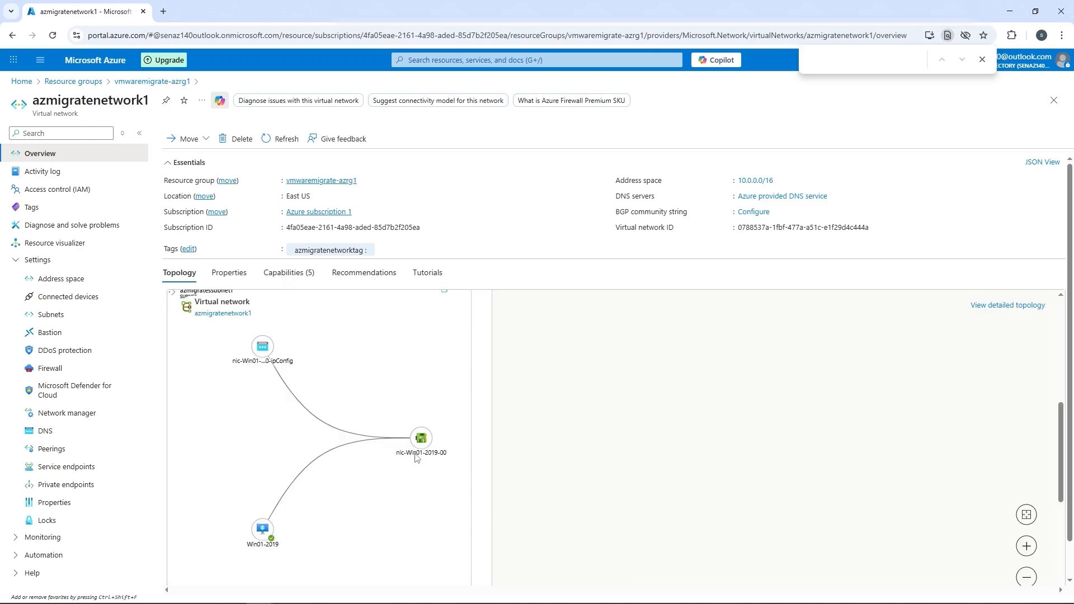
pyautogui.moveTo(417, 458)
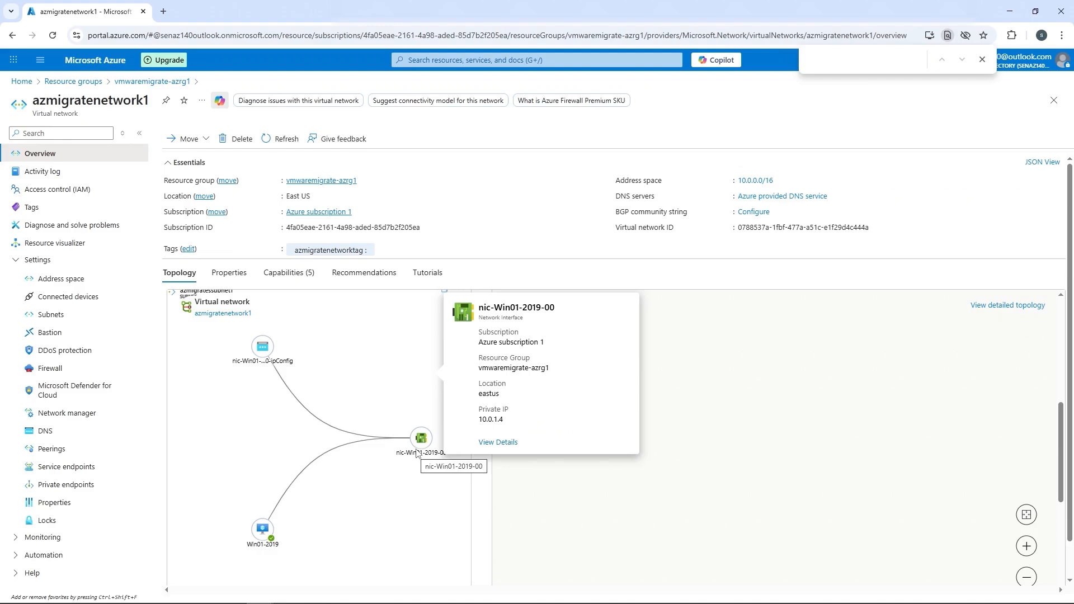